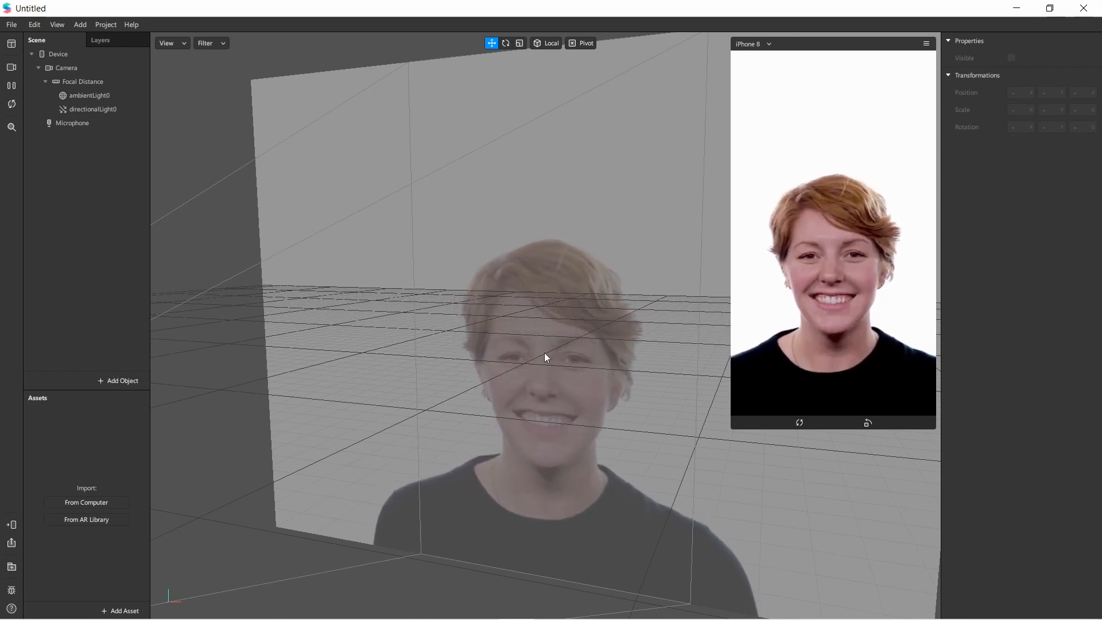
right_drag(584, 366, 635, 346)
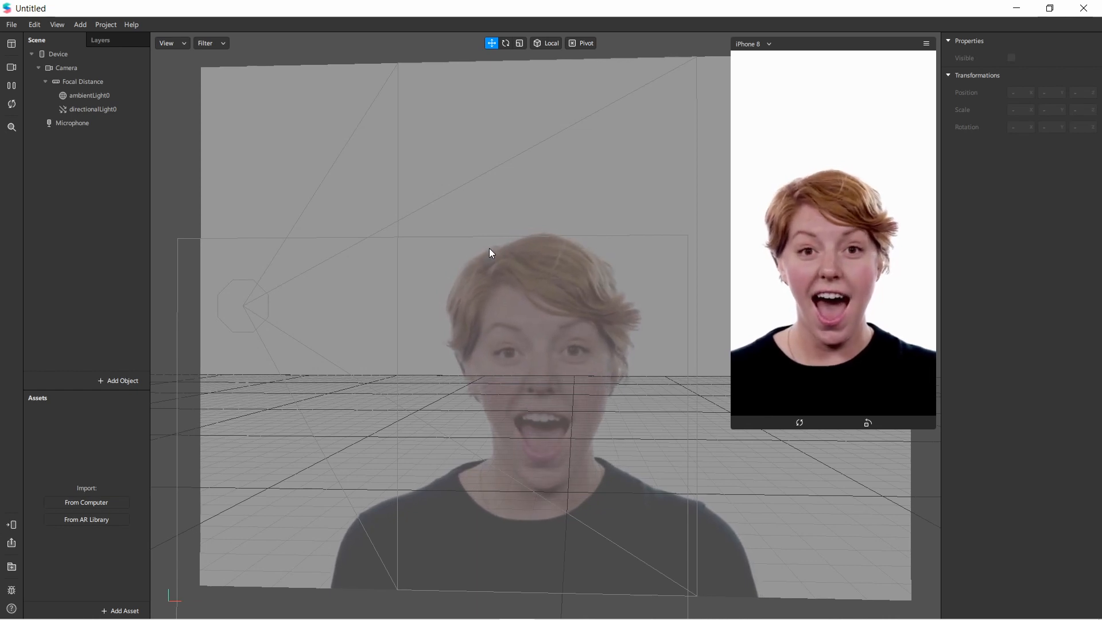
scroll(488, 263, down, 3)
scroll(488, 264, up, 3)
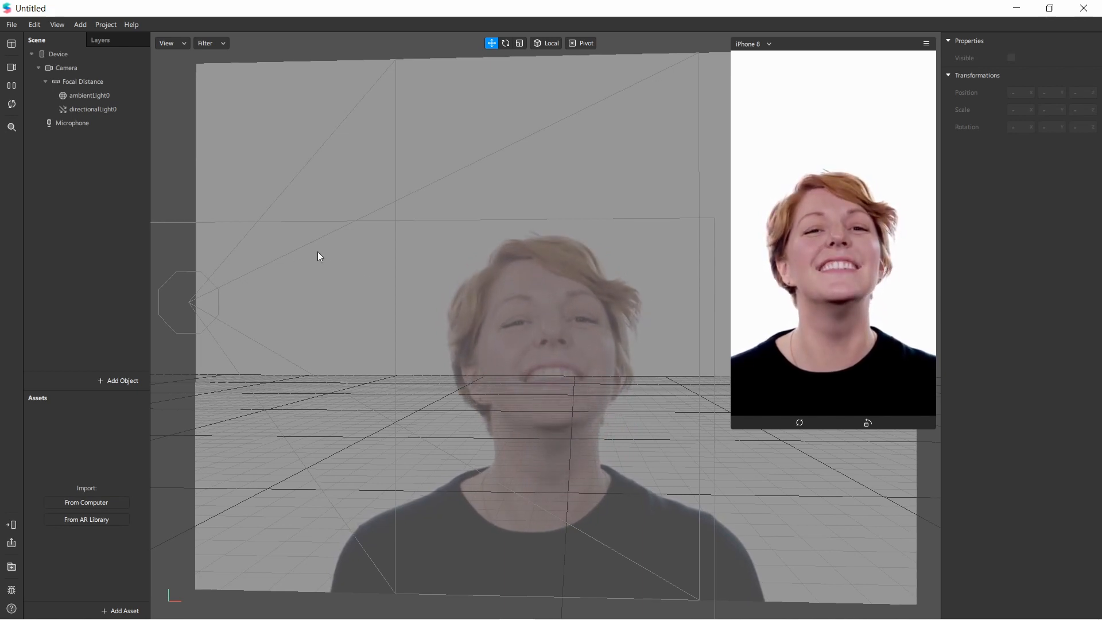
scroll(315, 175, down, 2)
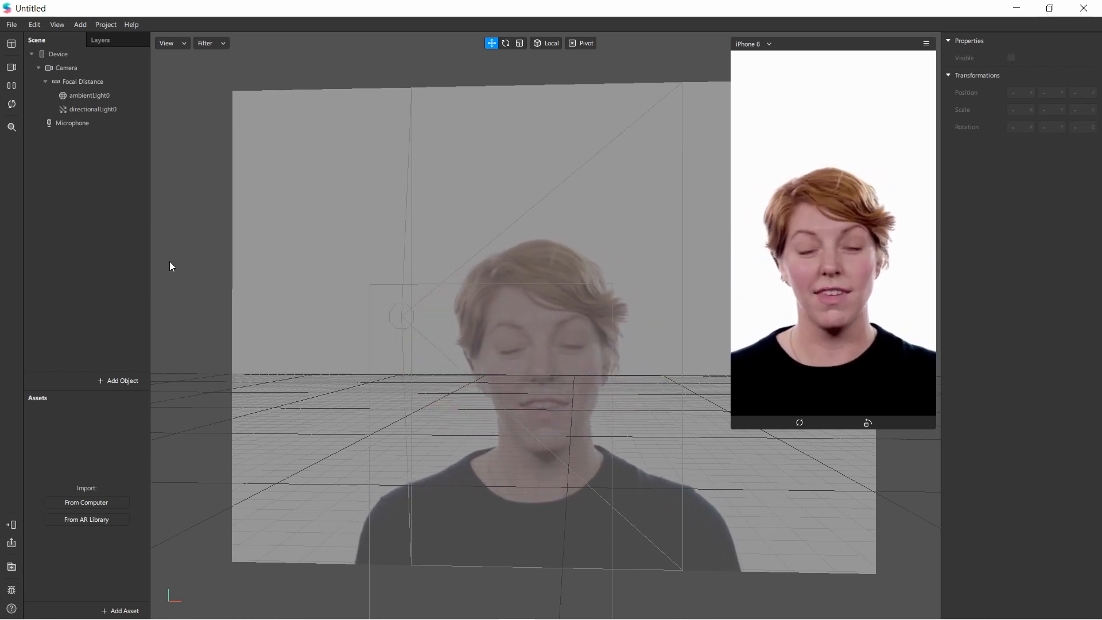
Step: Search the object list for "face" and insert a Face Mesh into the scene
click(114, 384)
text(face)
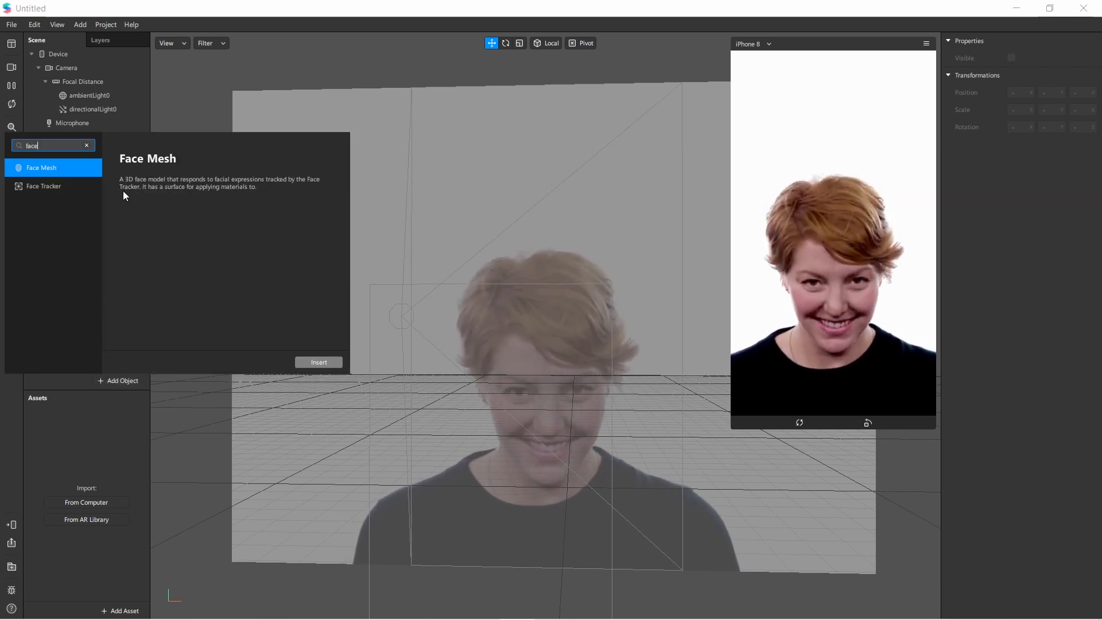
double_click(67, 172)
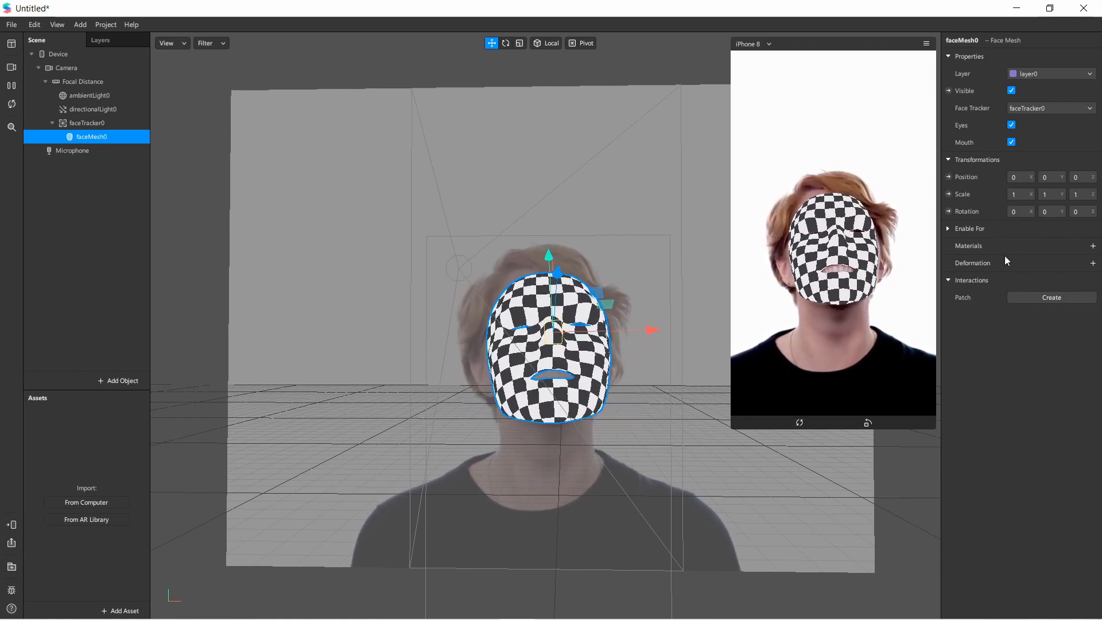
Step: Add a new material to the face mesh and rename it matReflections
click(1093, 247)
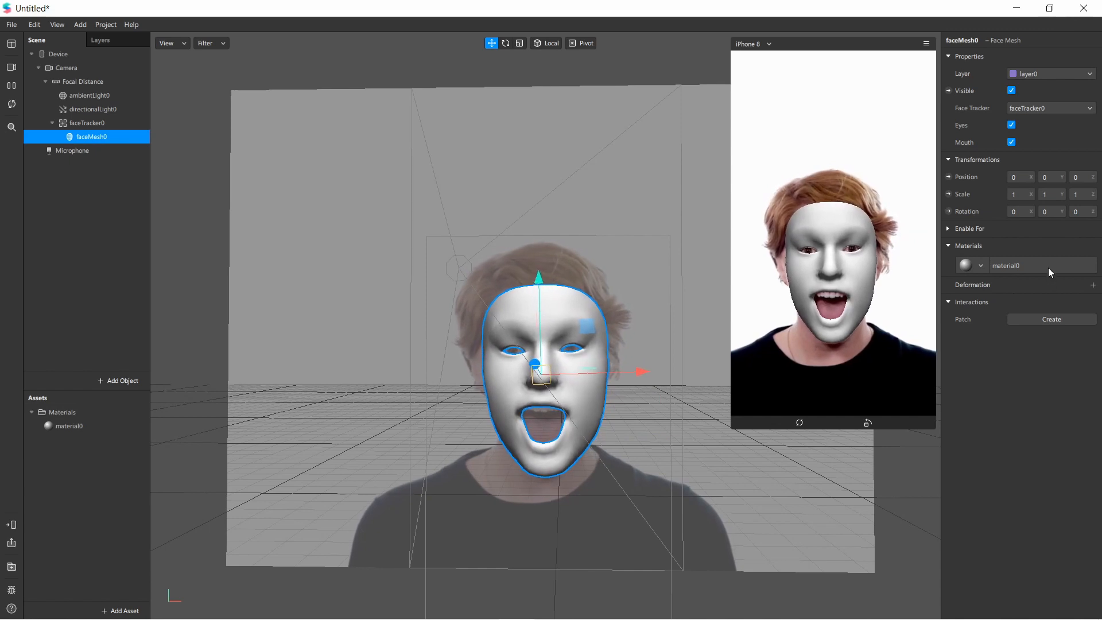
click(101, 429)
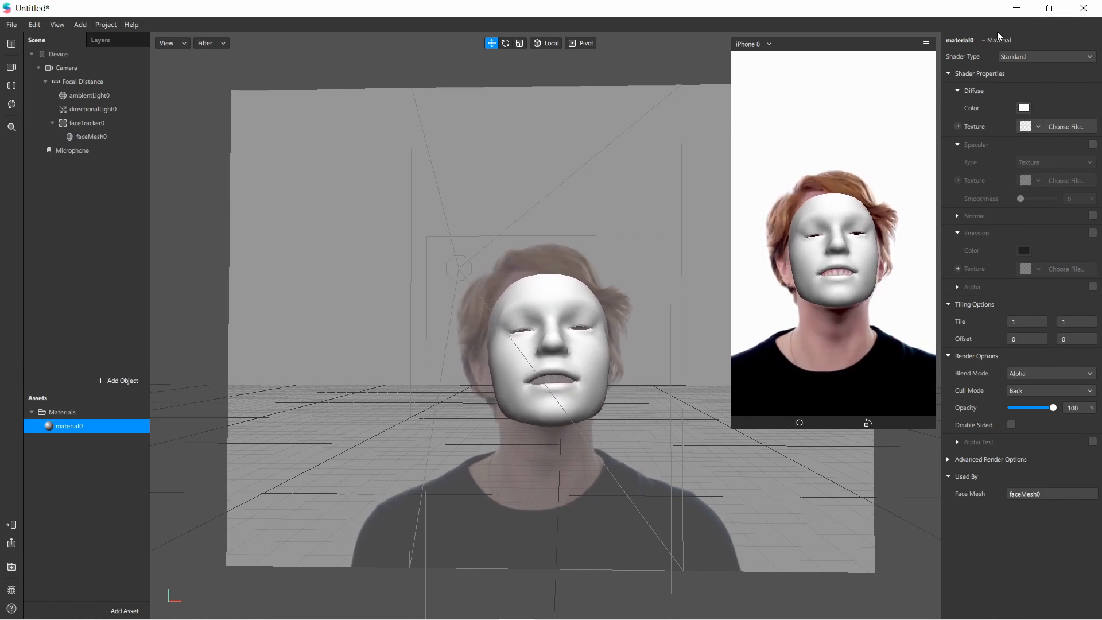
double_click(95, 426)
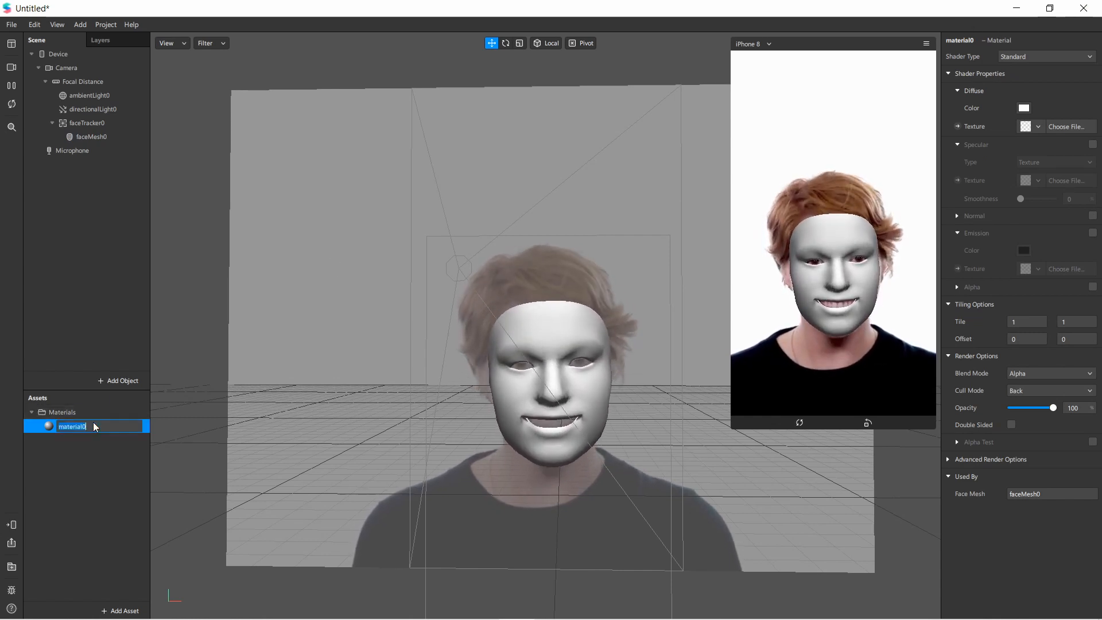
text(mat)
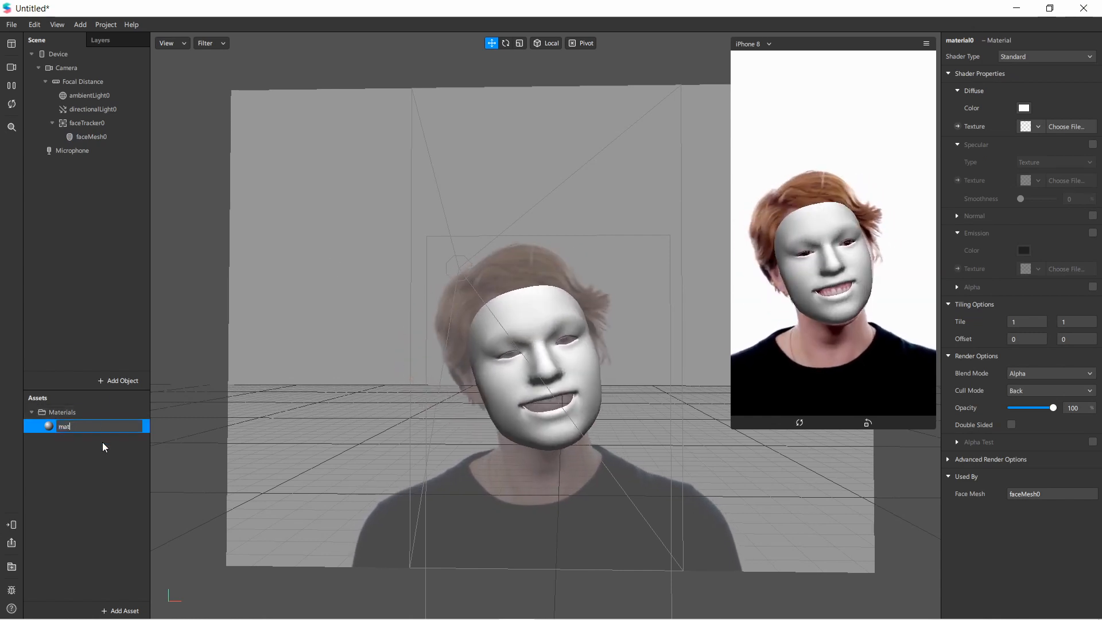
text(Reflections)
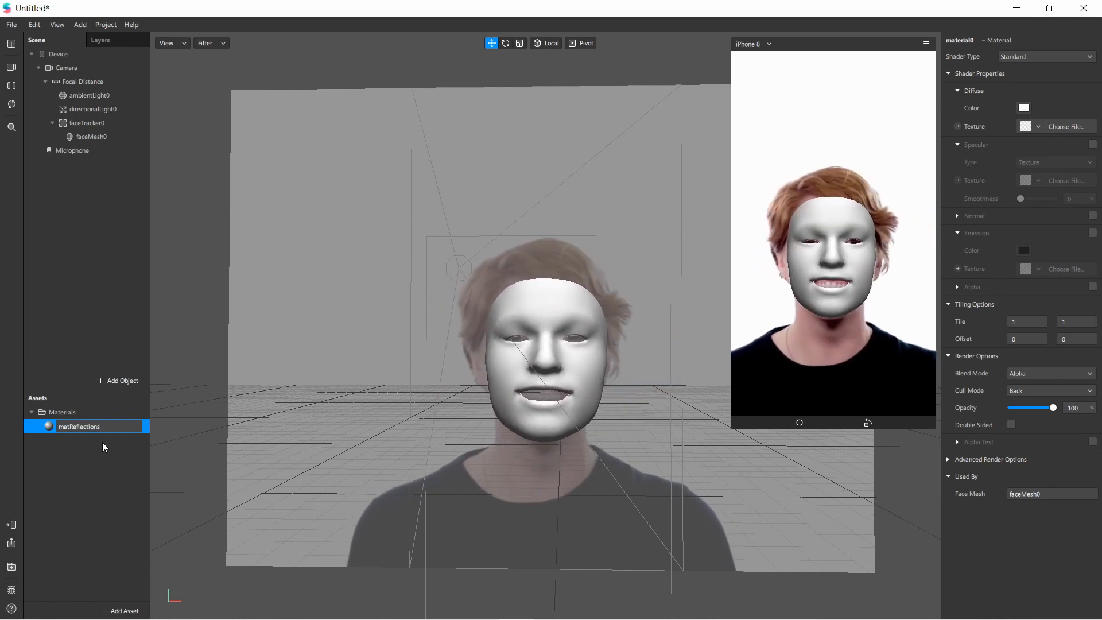
key(Return)
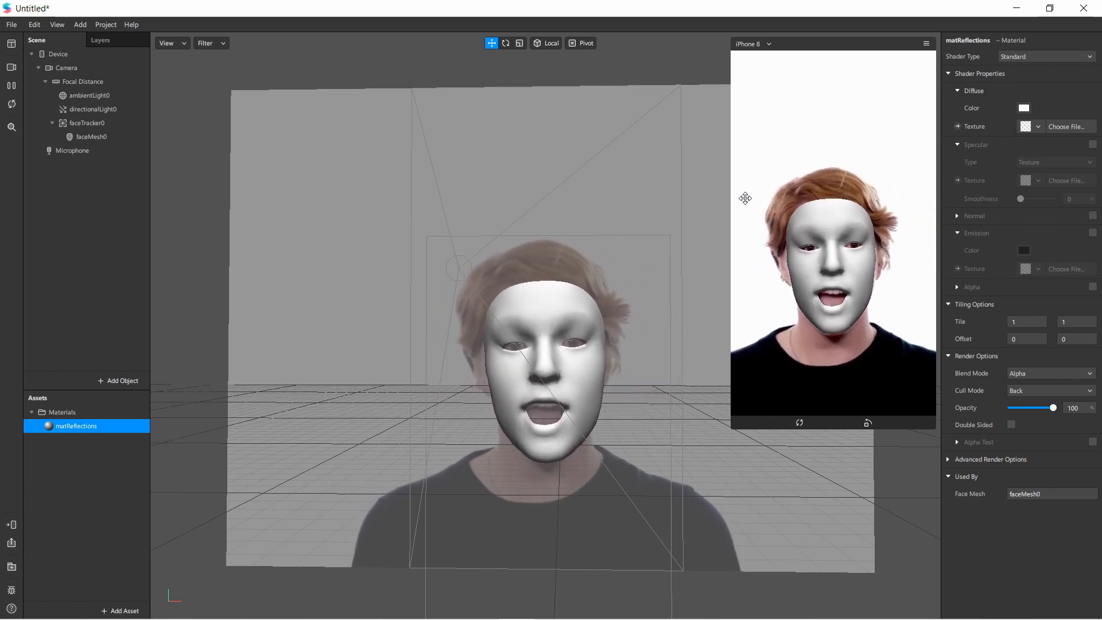
Step: Change the shader type of matReflections to Physically-Based and enlarge the device preview
click(1031, 58)
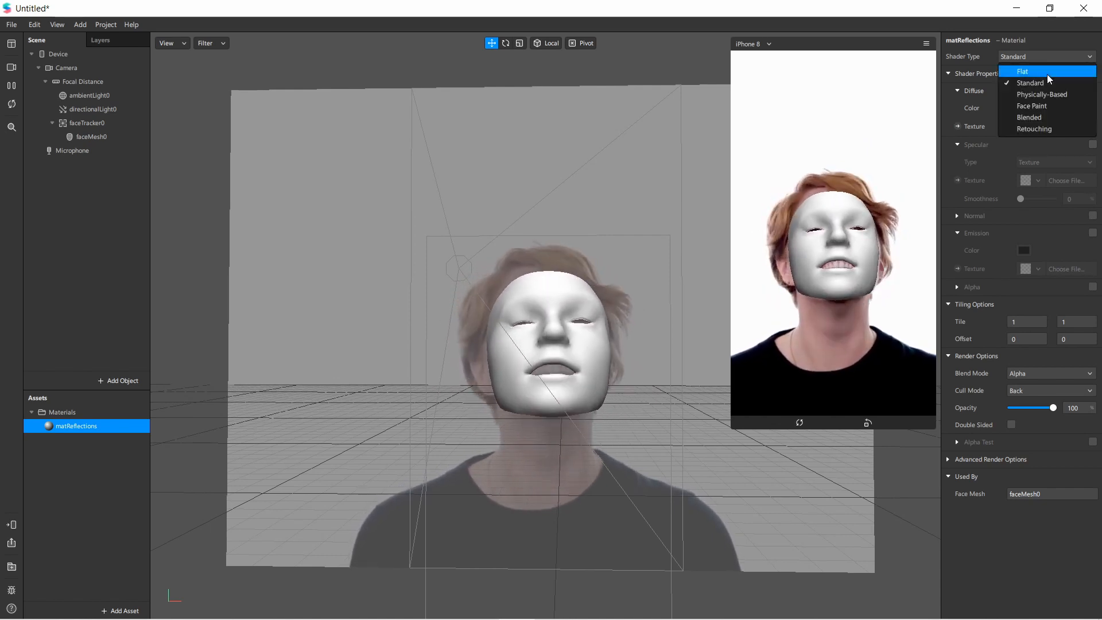
click(1059, 93)
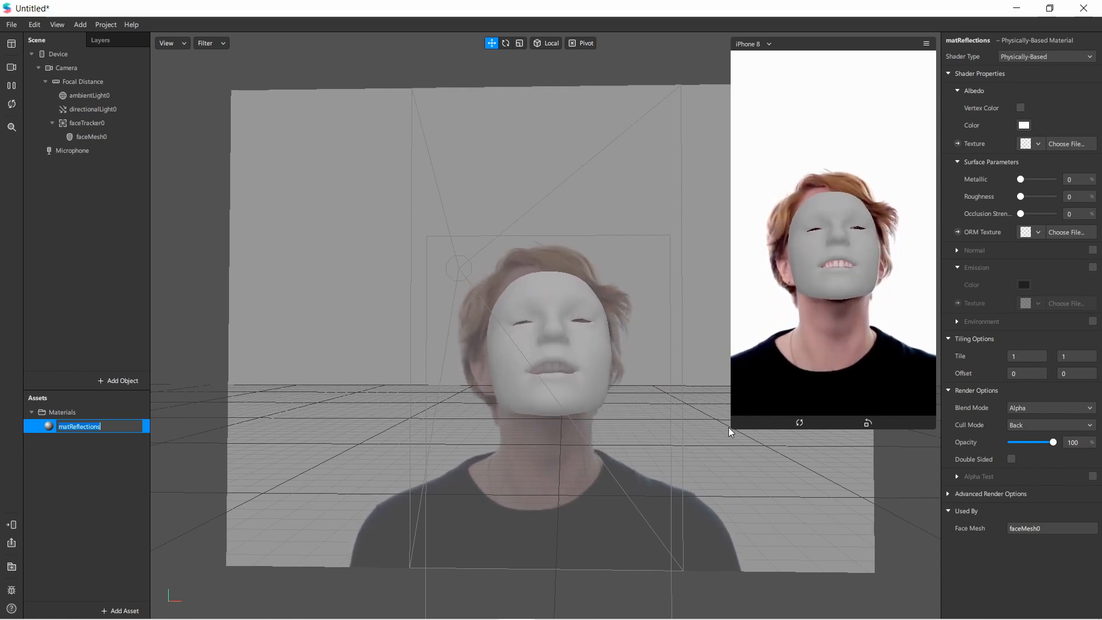
drag(733, 426, 682, 512)
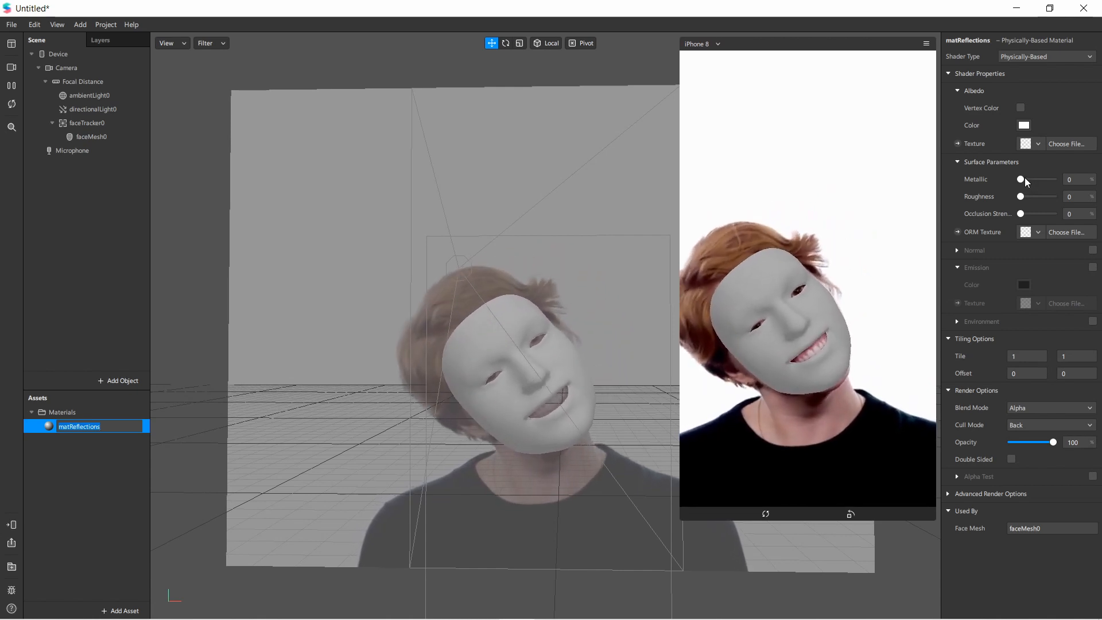
drag(1024, 178, 1018, 177)
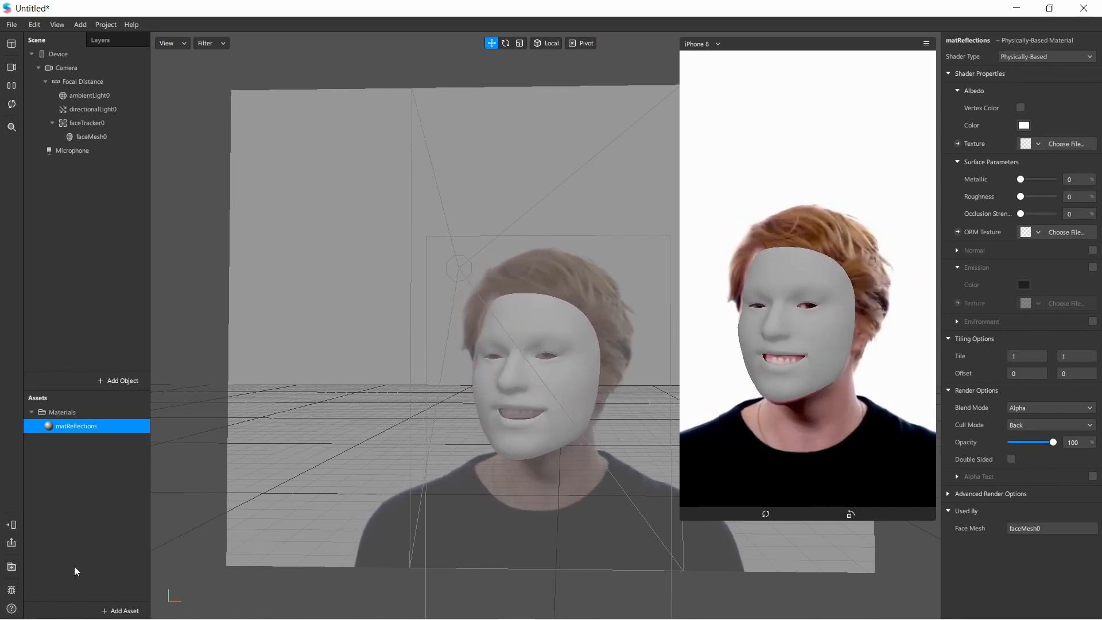
Step: Import the Gray Pier environment texture from the AR Library and close the library
click(117, 610)
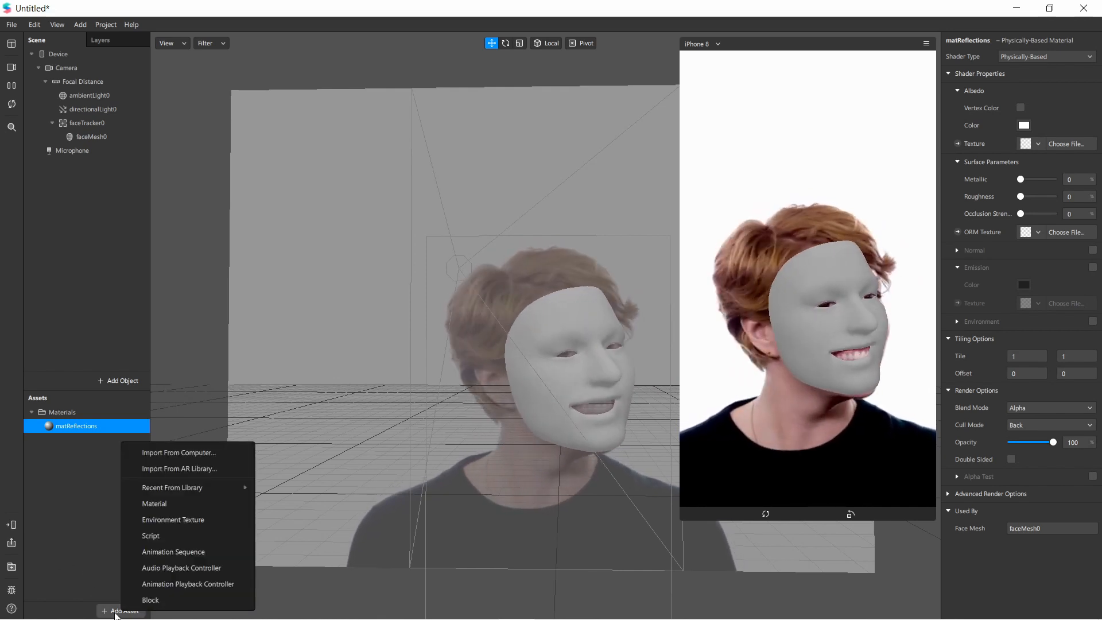
click(175, 519)
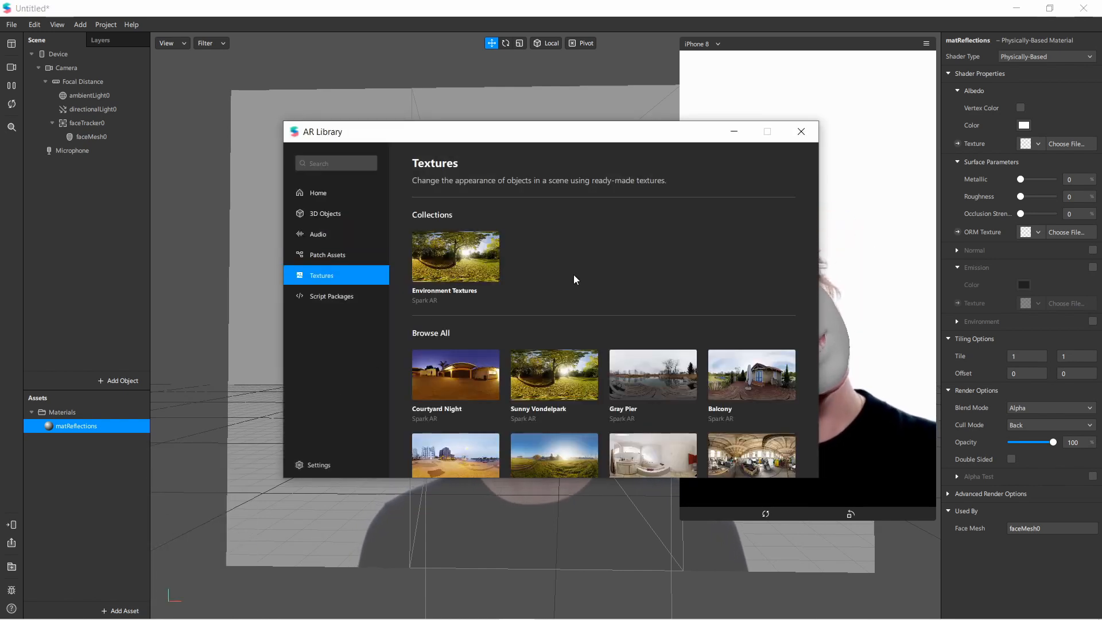
scroll(583, 264, down, 3)
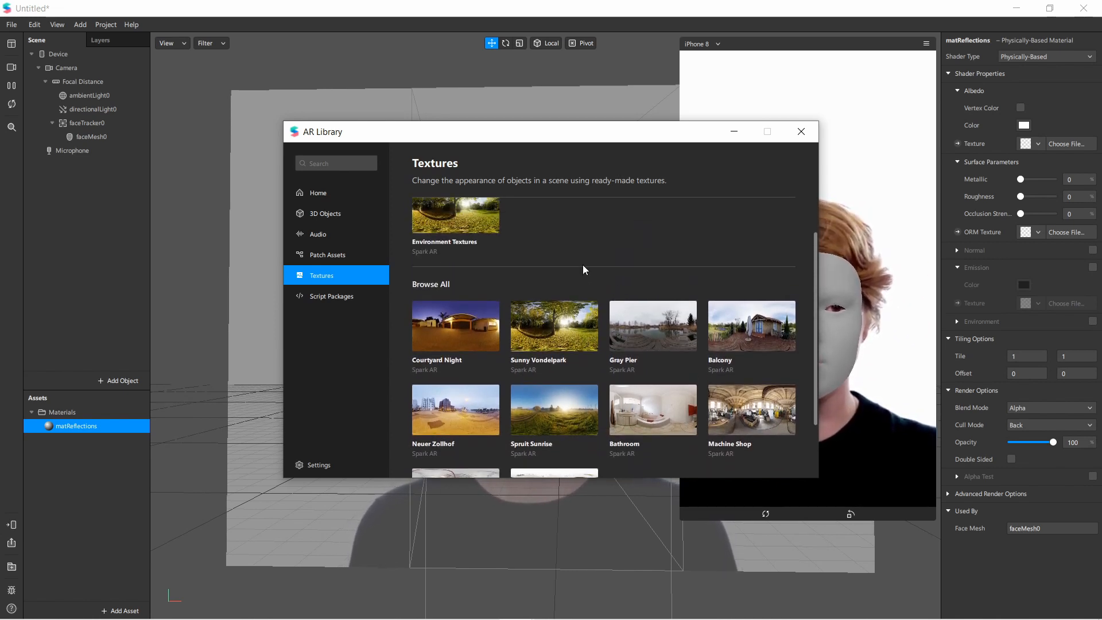
scroll(582, 264, up, 1)
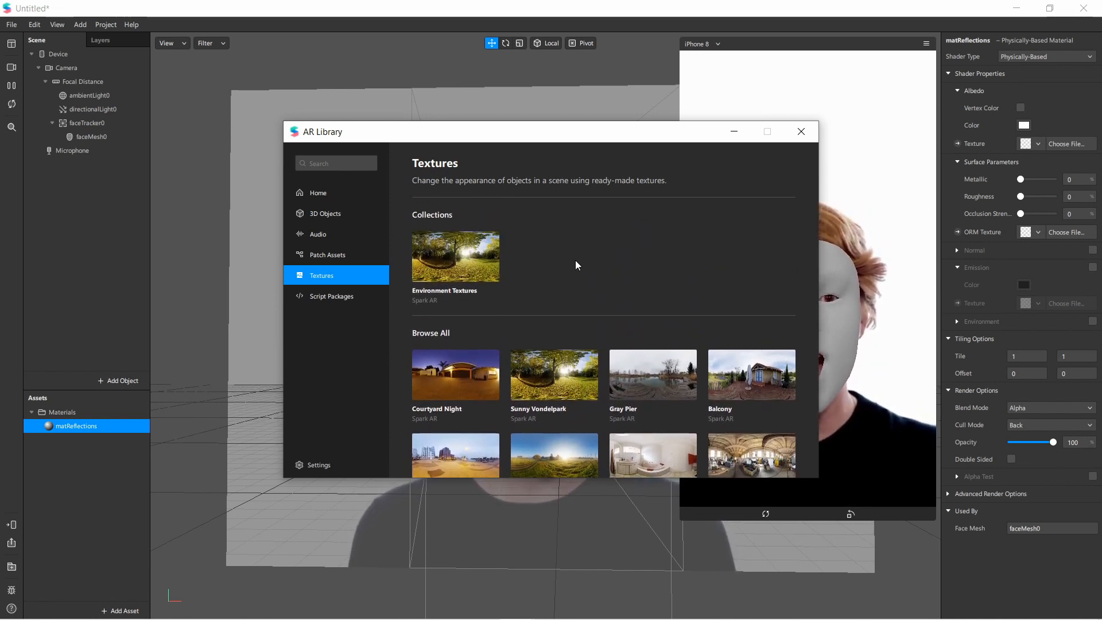
scroll(543, 284, down, 1)
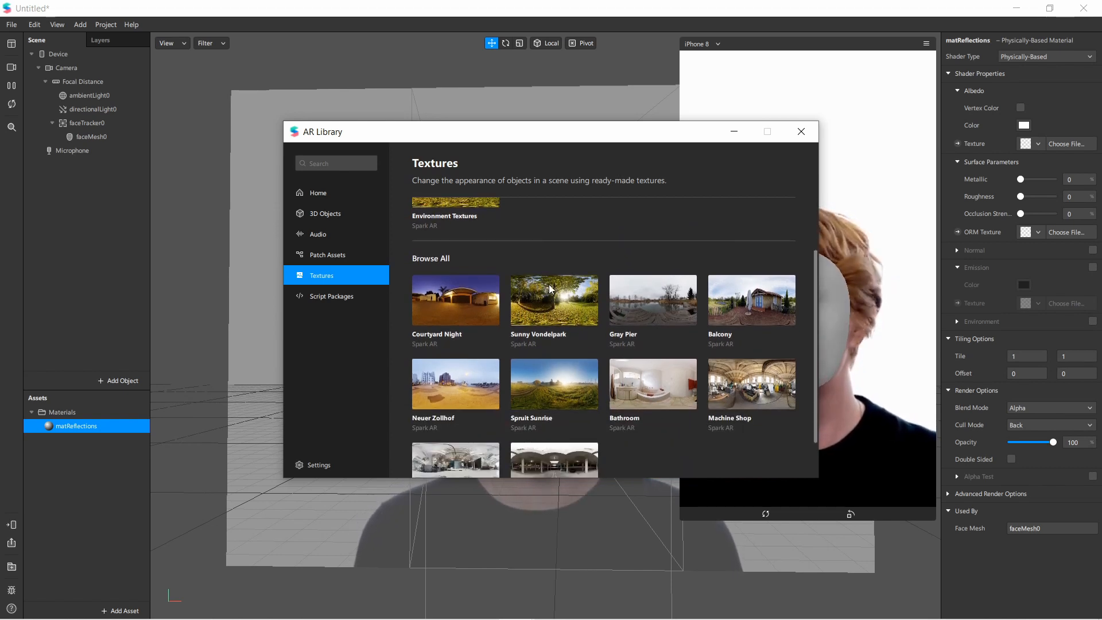
scroll(548, 284, down, 1)
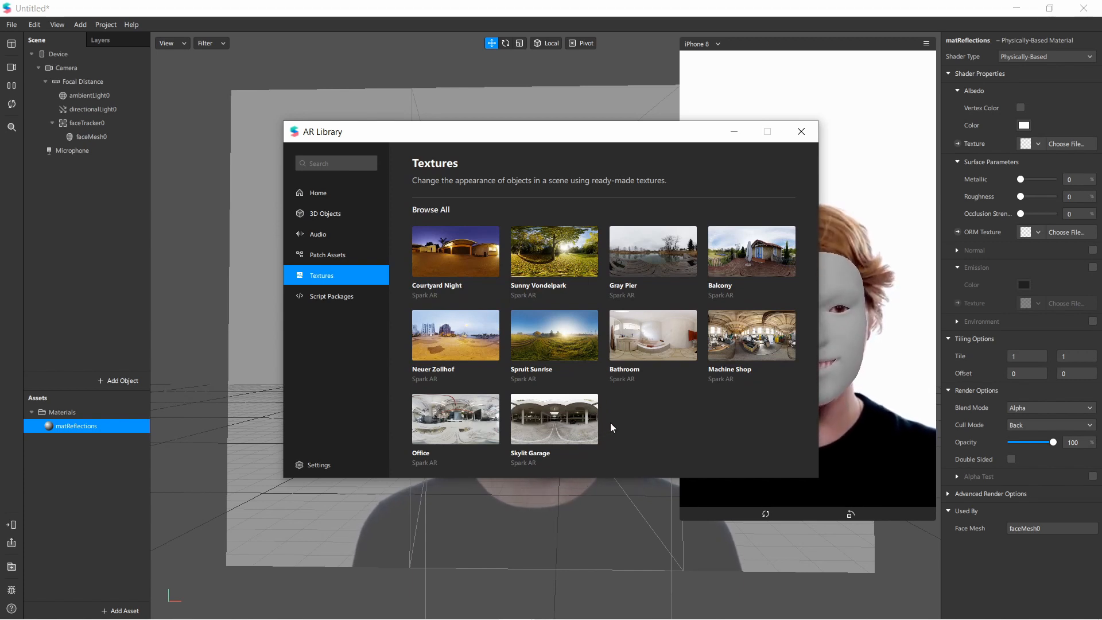
click(652, 261)
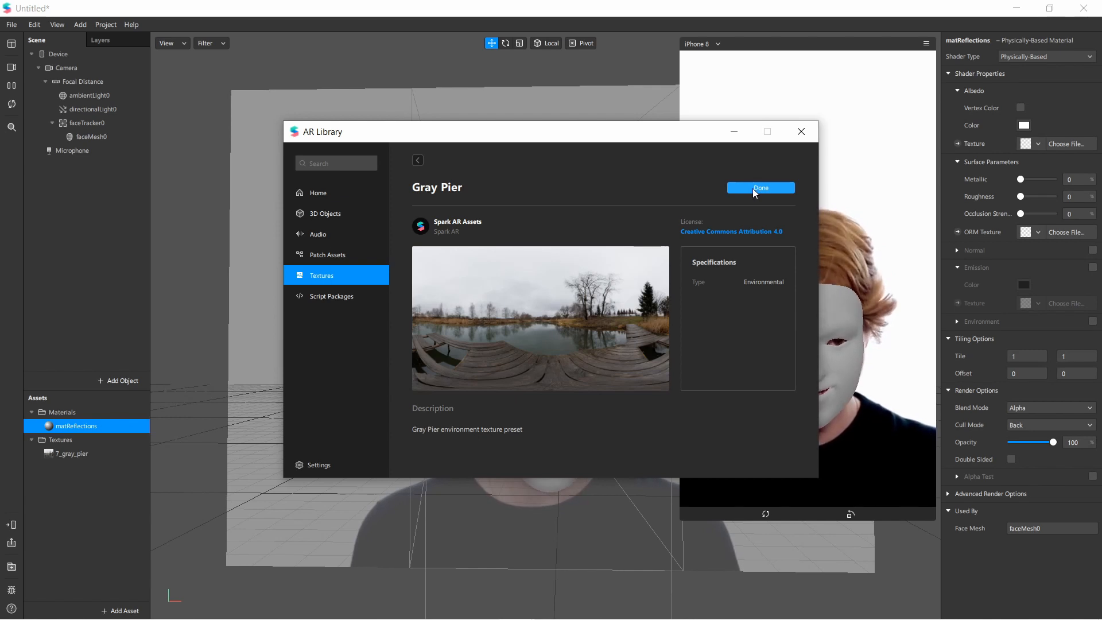
click(766, 184)
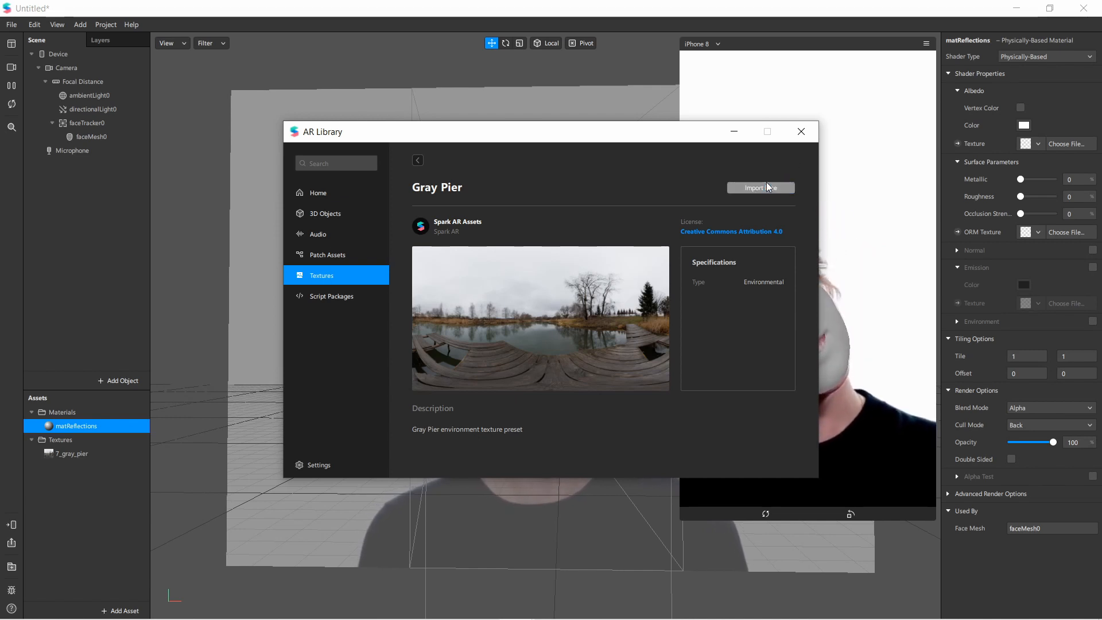
click(802, 132)
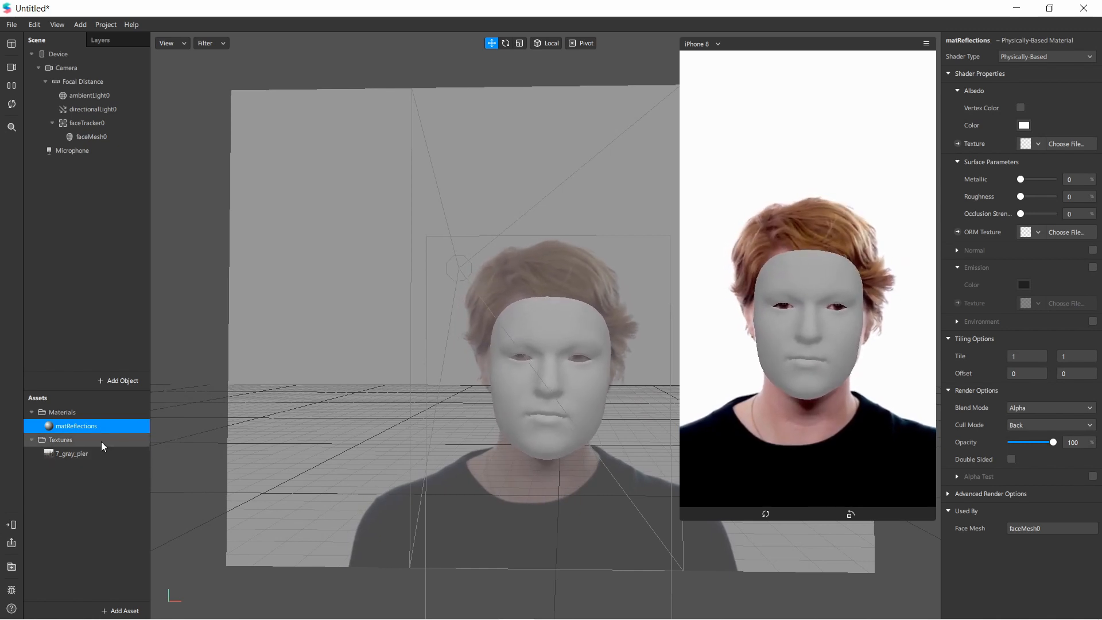
Step: Enable the Environment of matReflections with the 7_gray_pier texture and set its Metallic value to 100%
click(88, 454)
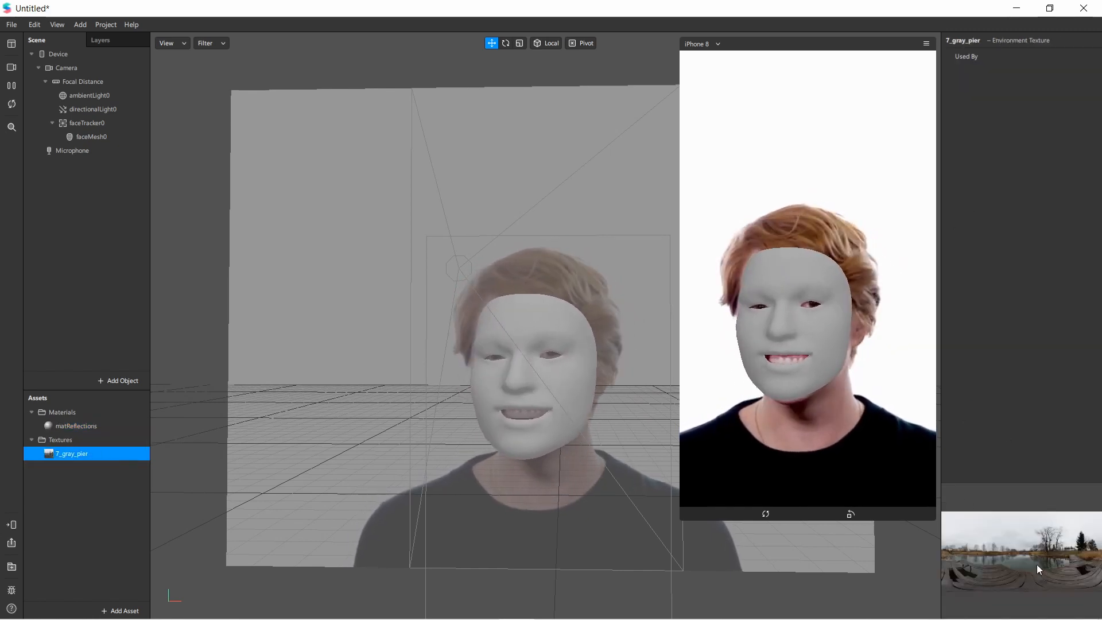
click(86, 432)
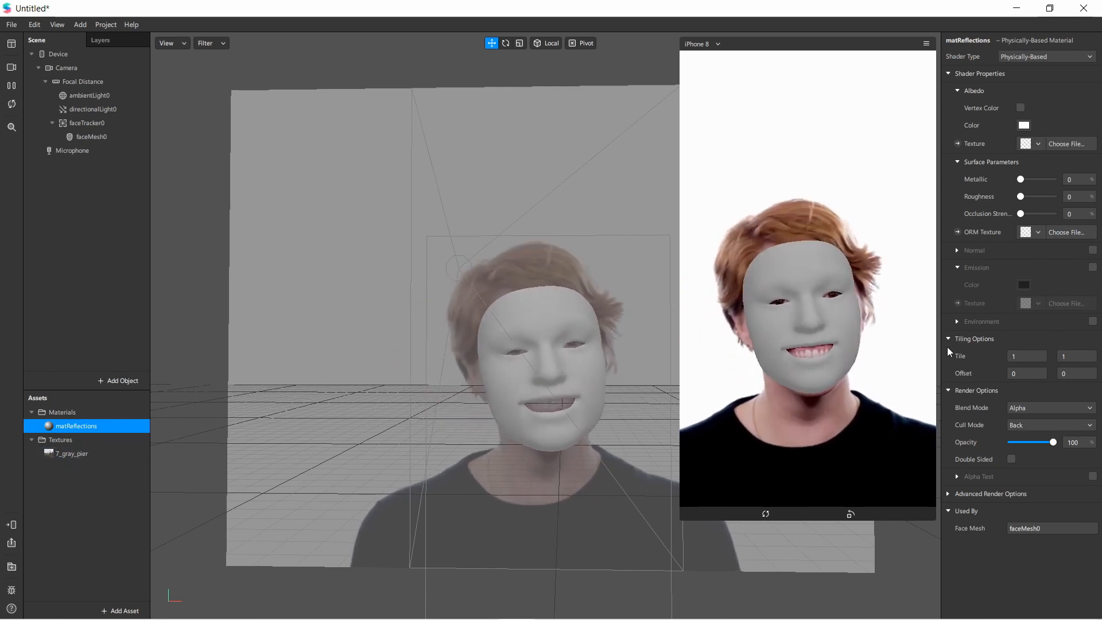
click(1093, 321)
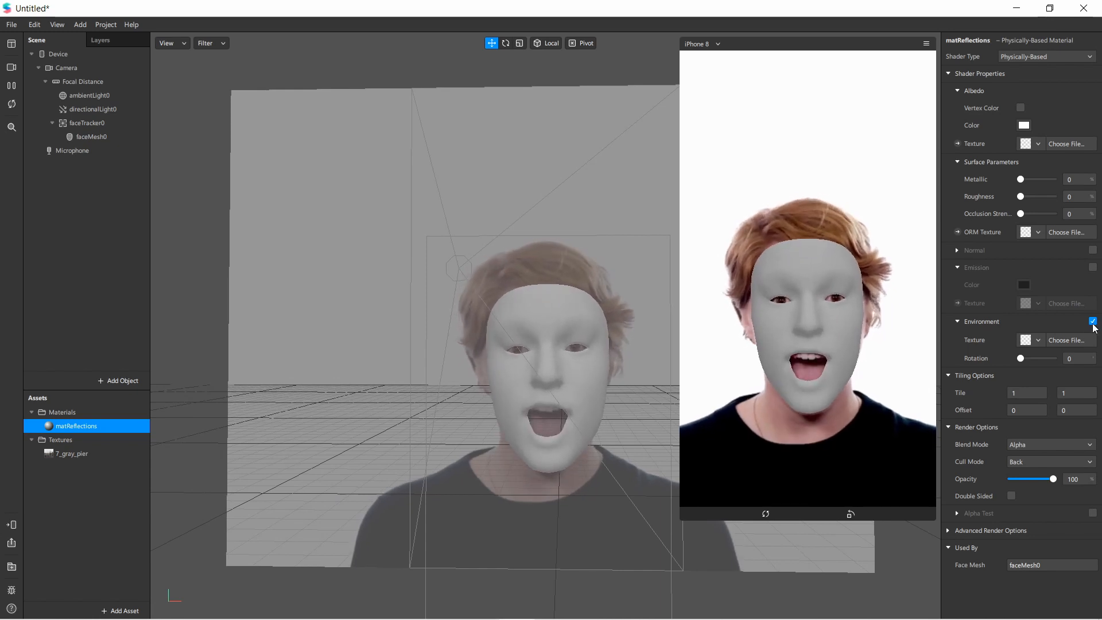
click(1092, 321)
click(1092, 321)
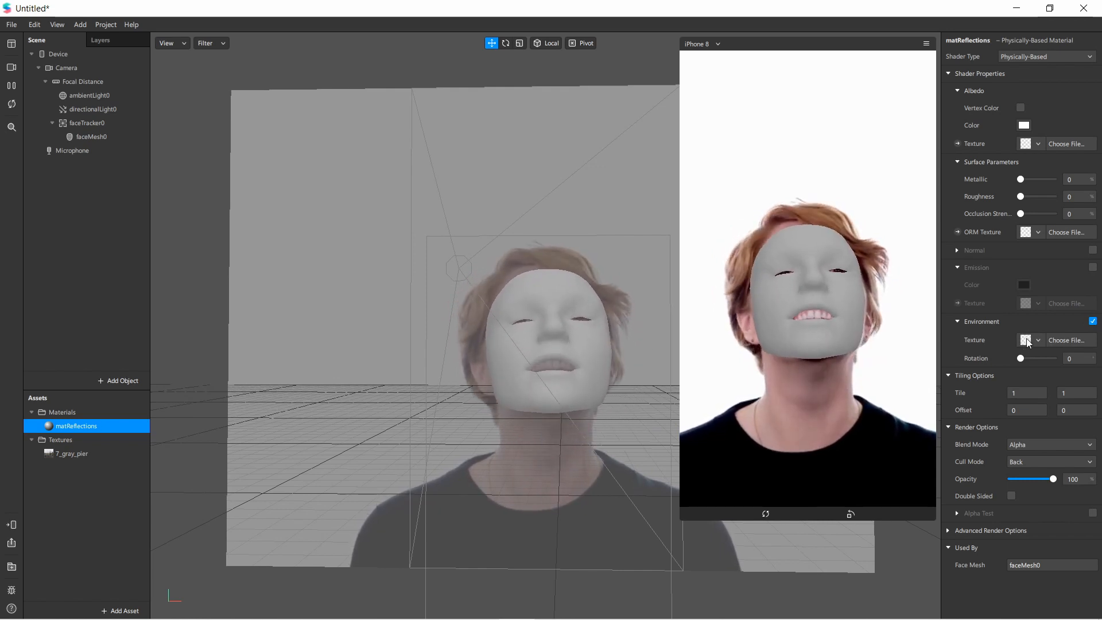
click(1029, 343)
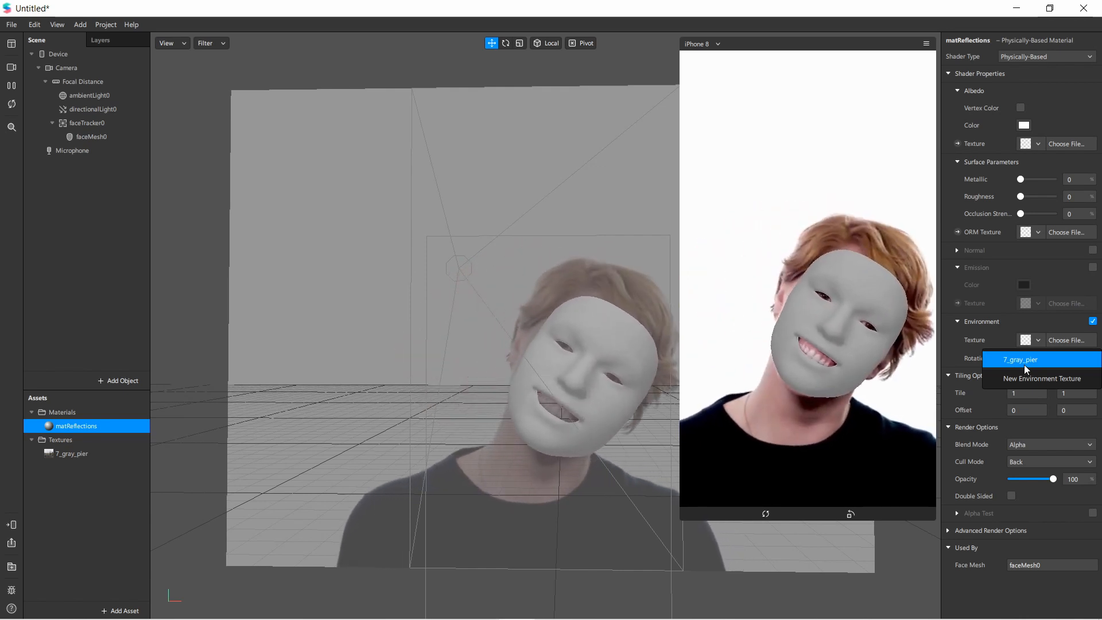
click(1023, 364)
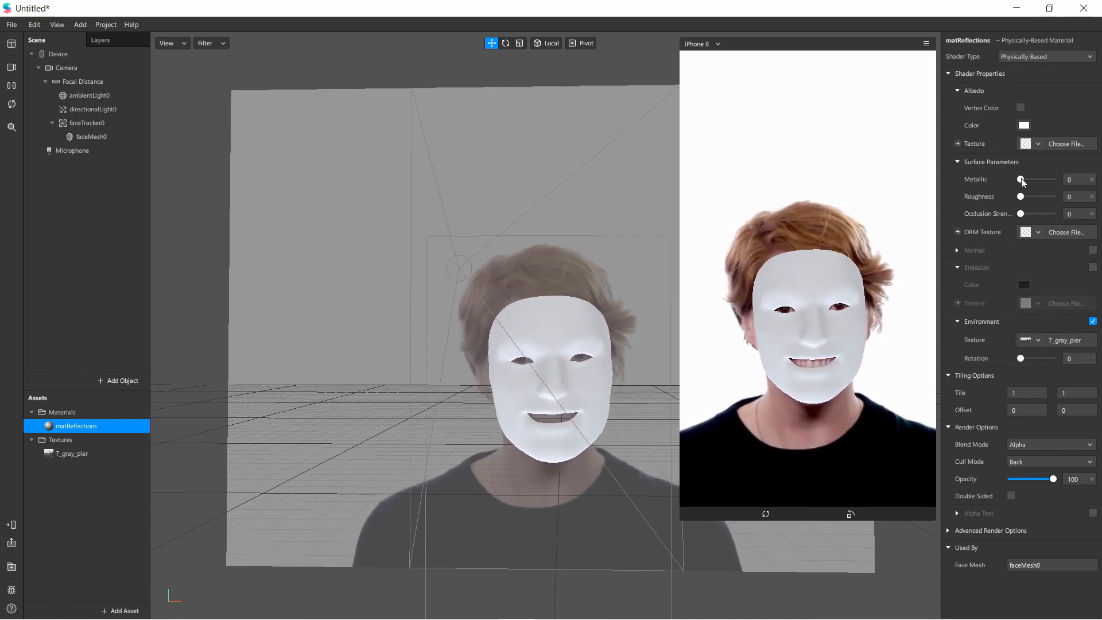
drag(1020, 179, 1035, 180)
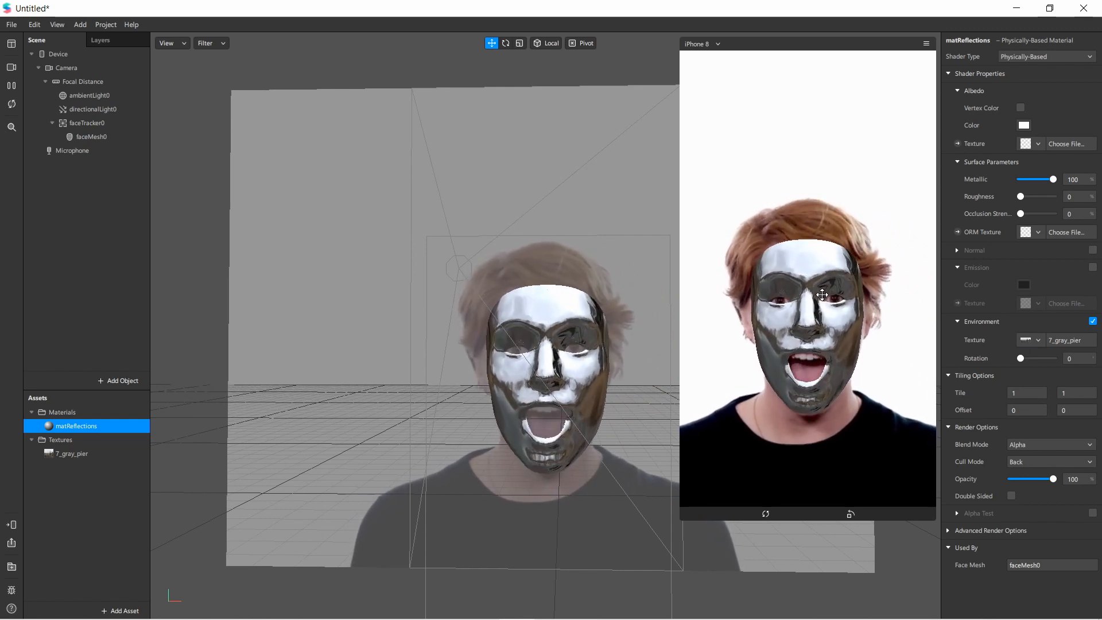
Step: Import the Sunny Vondelpark environment texture from the AR Library
click(121, 611)
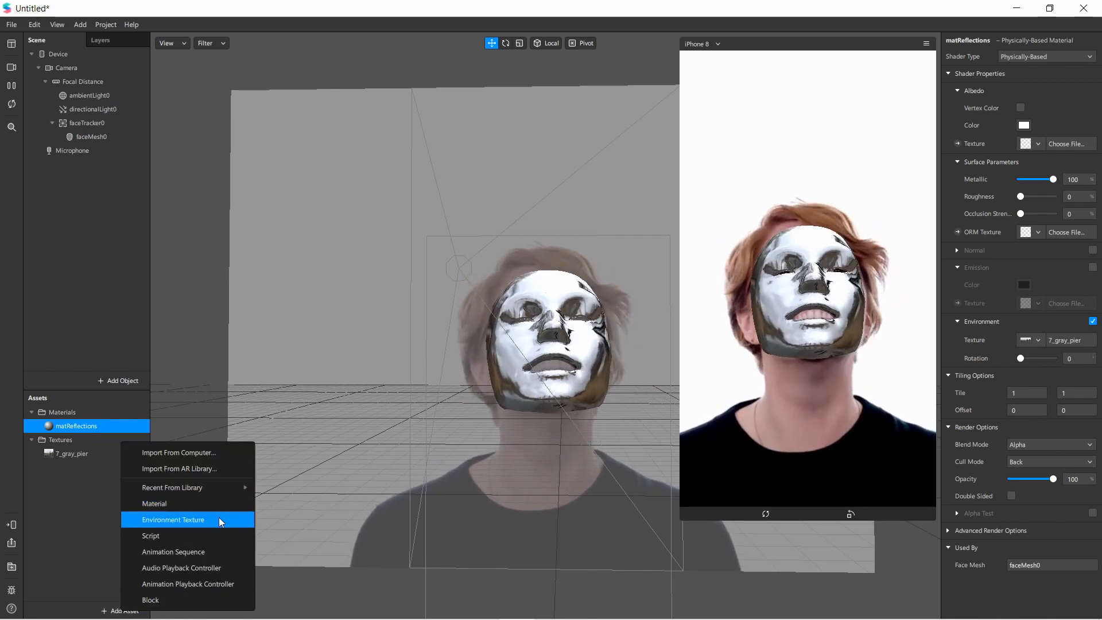
click(219, 518)
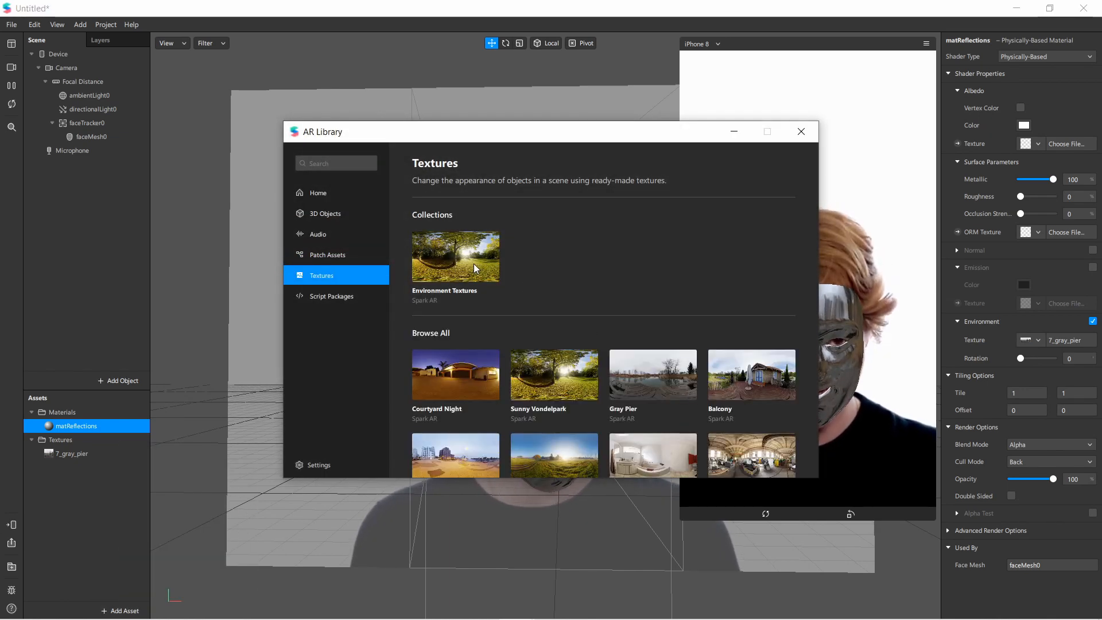
click(559, 381)
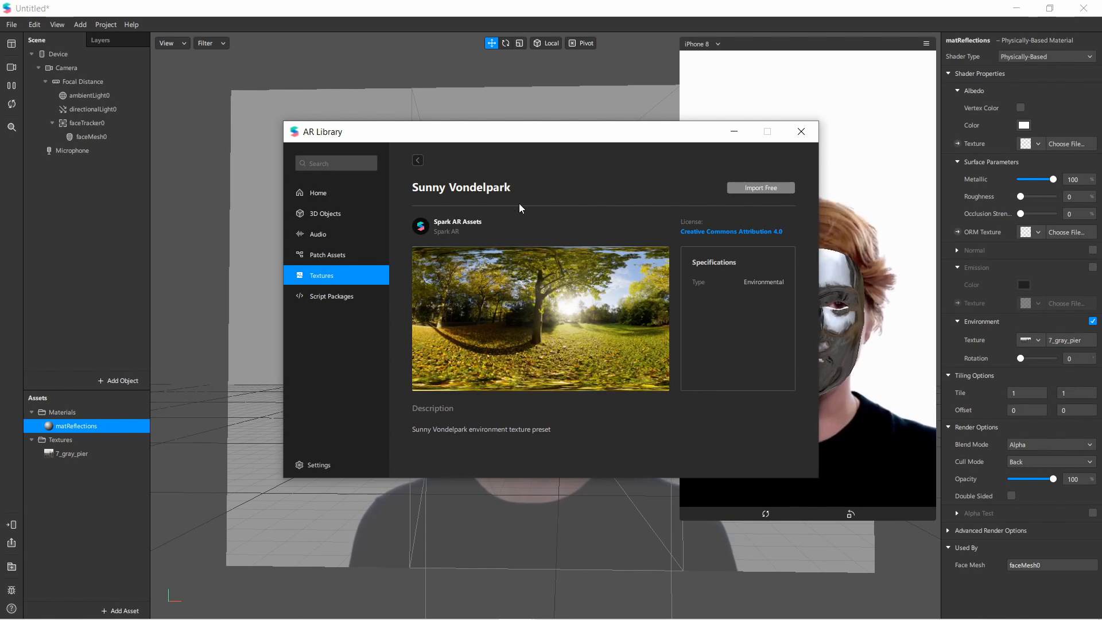
click(741, 193)
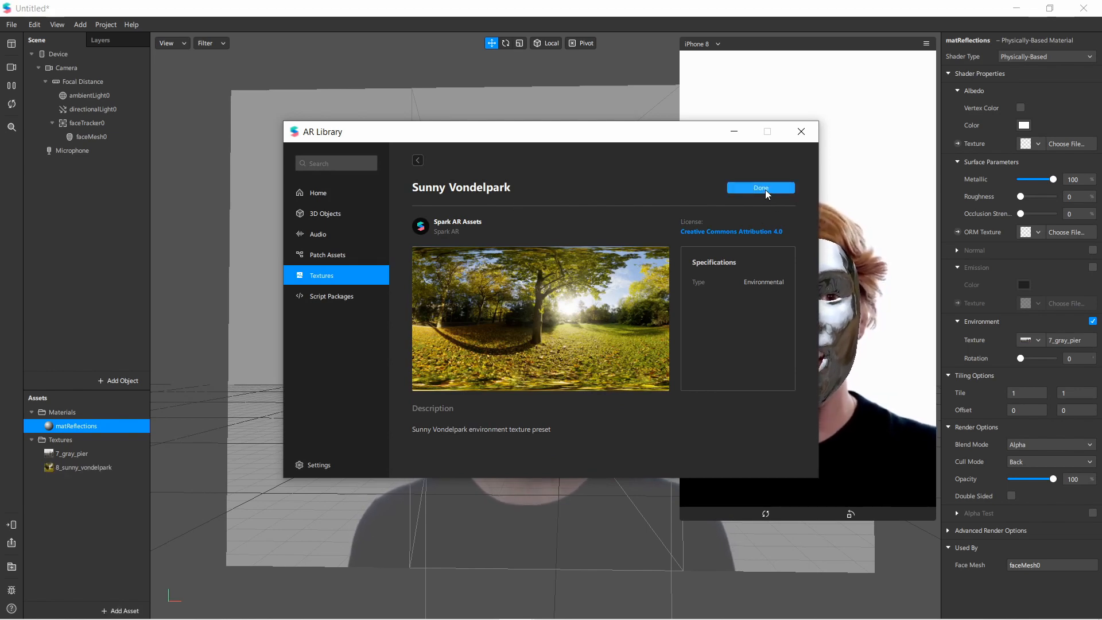
Step: Close the AR Library, try 8_sunny_vondelpark as the Environment texture of matReflections, and switch it back to 7_gray_pier
click(801, 132)
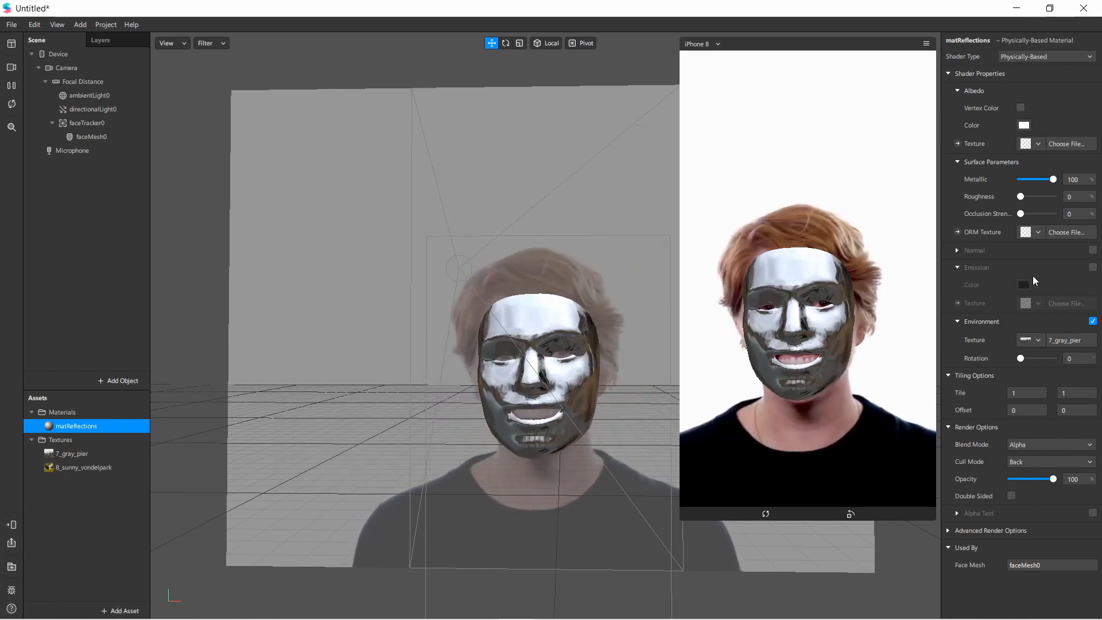
click(1025, 339)
click(1027, 374)
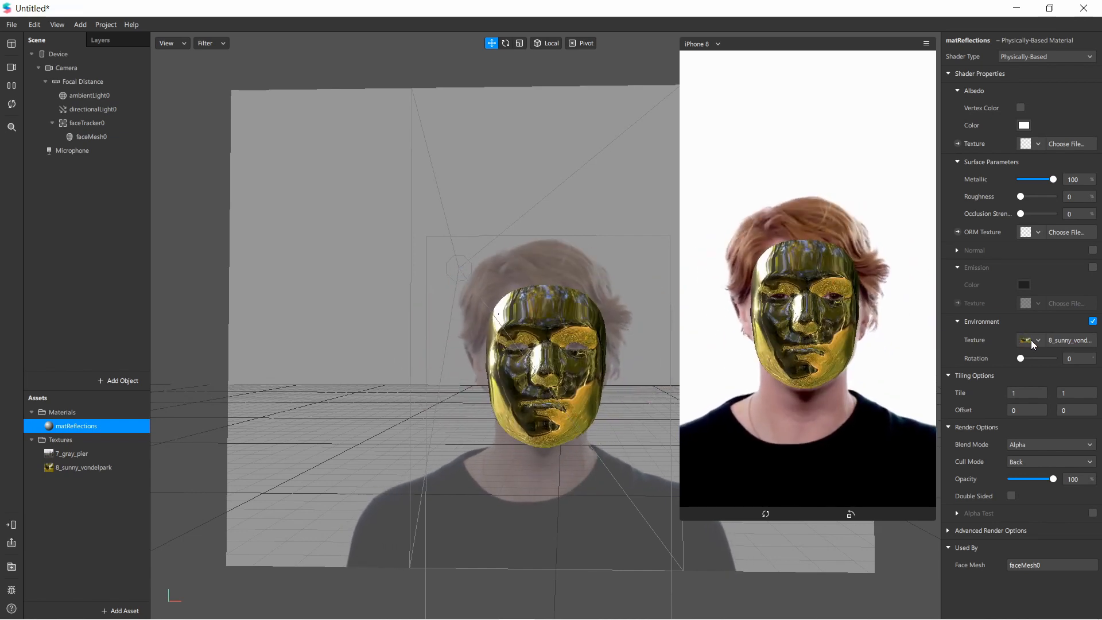
click(1031, 339)
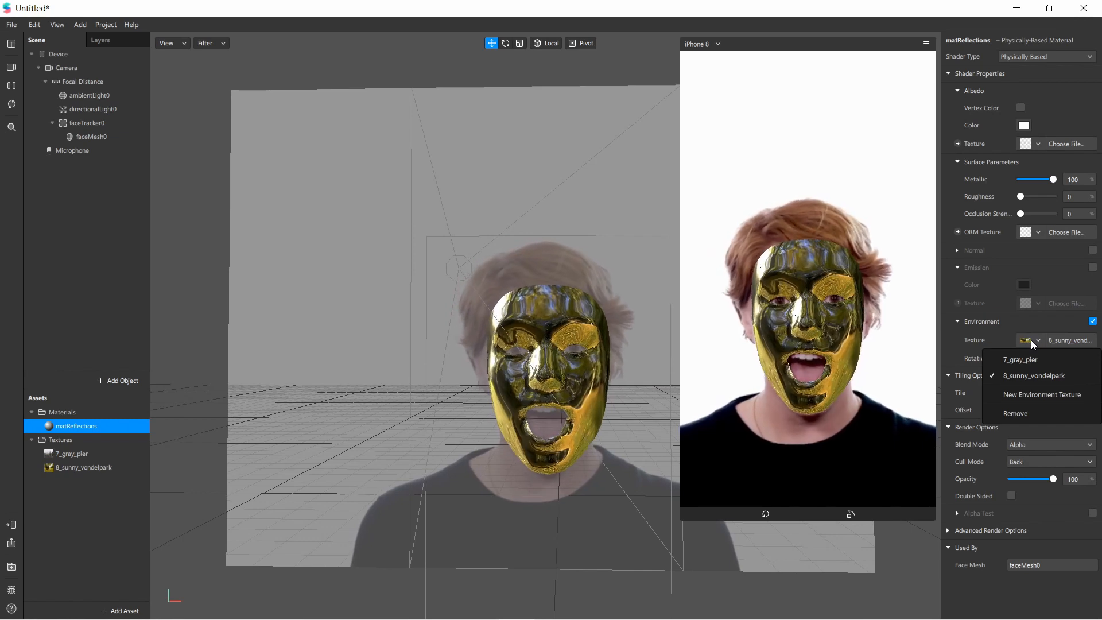
click(1027, 359)
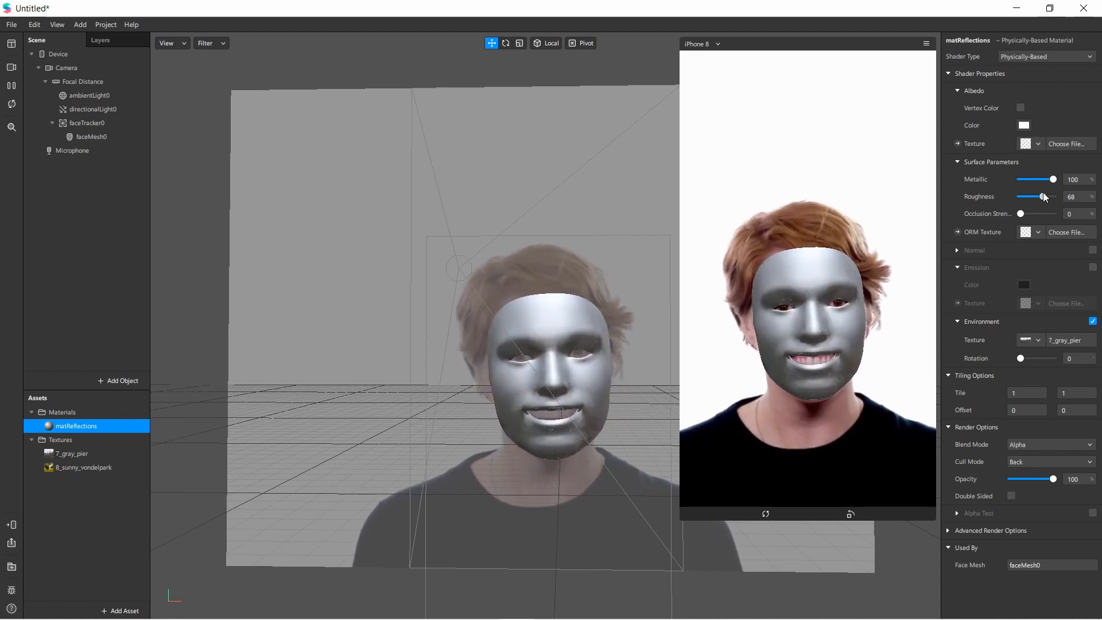
Step: Set the Roughness of matReflections to 28% and its Opacity to 44%
mouse_move(1043, 195)
mouse_down()
mouse_move(1059, 193)
mouse_move(1038, 196)
mouse_up()
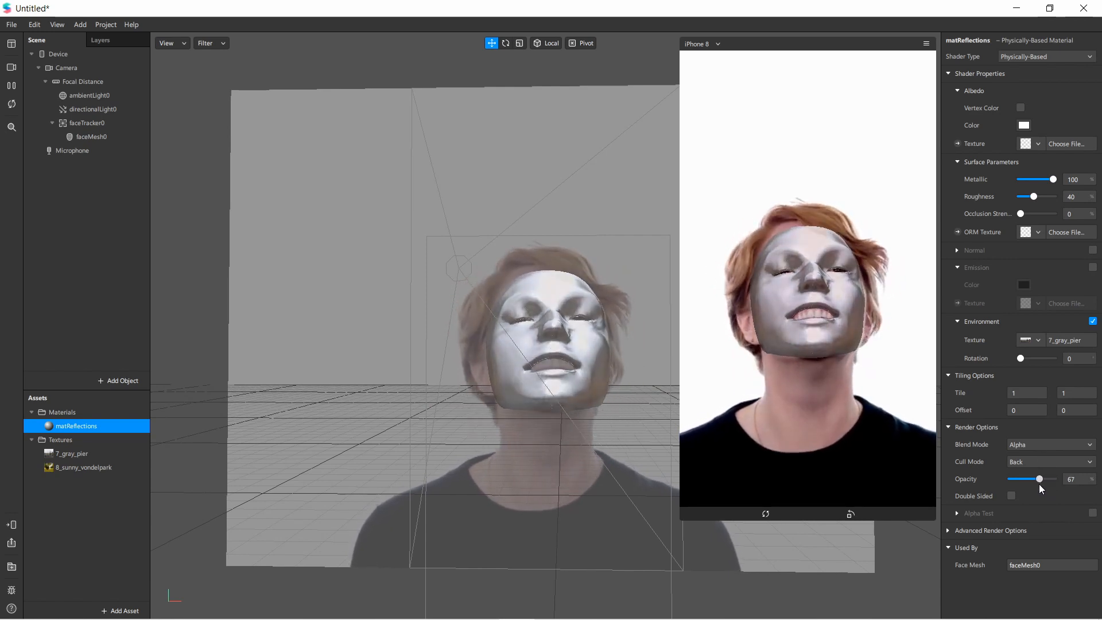
drag(1038, 485, 1034, 485)
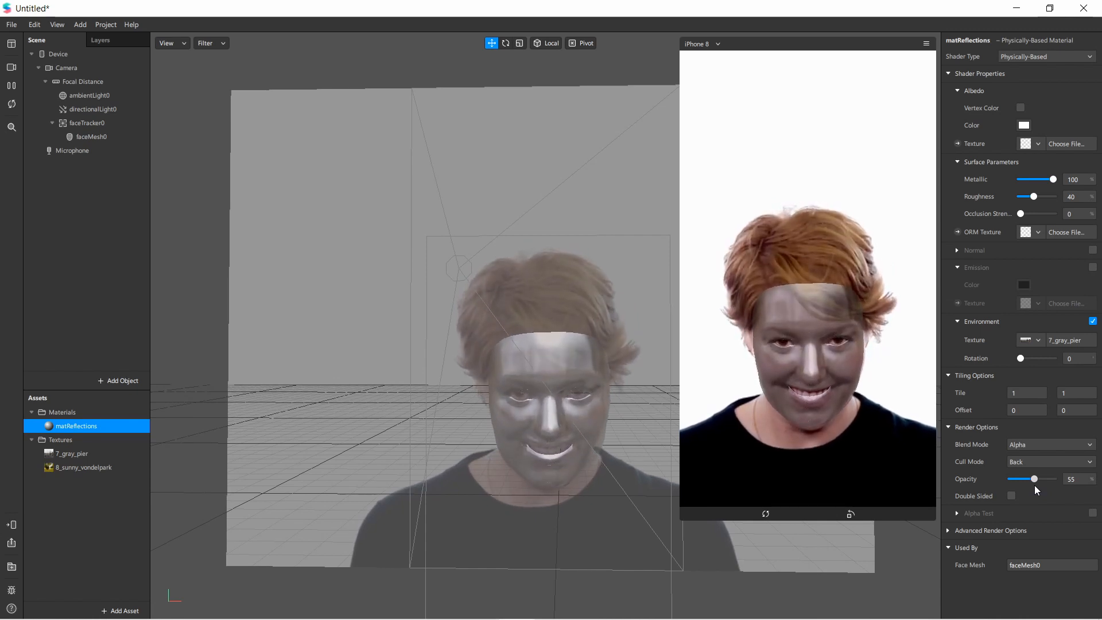
drag(1033, 196, 1030, 196)
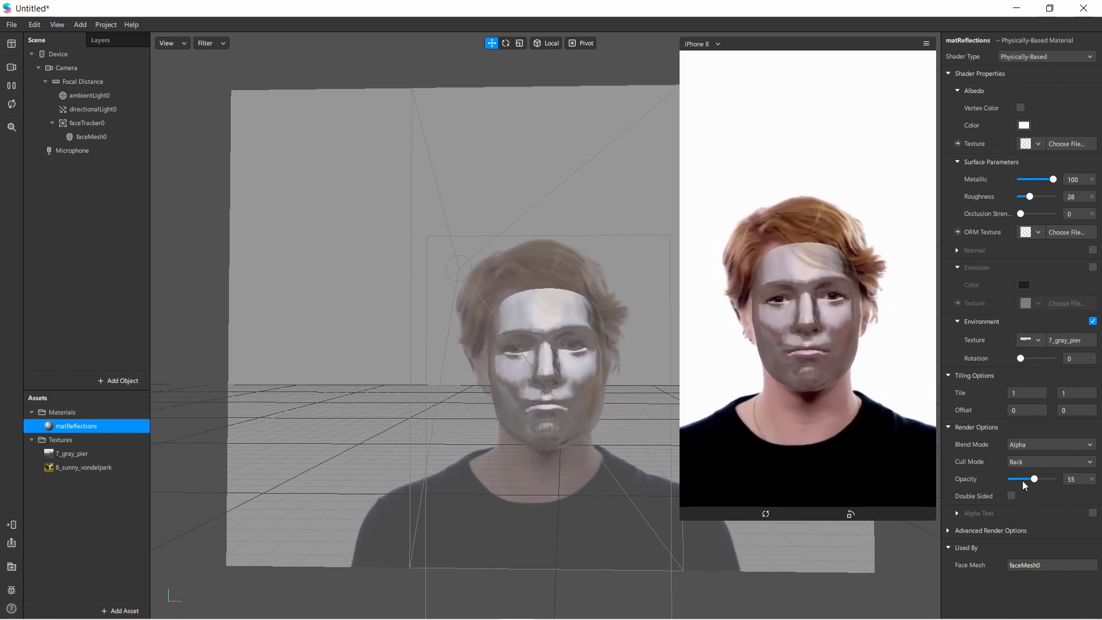
drag(1030, 480, 1030, 481)
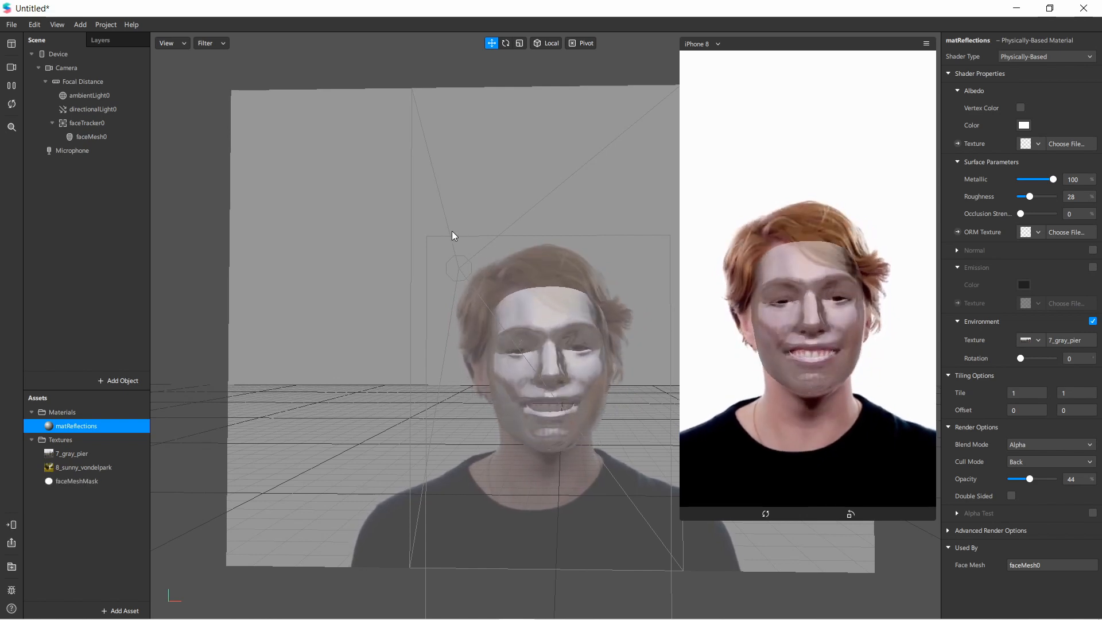
Step: Inspect the faceMeshMask texture and assign it as the Albedo texture of matReflections
click(103, 482)
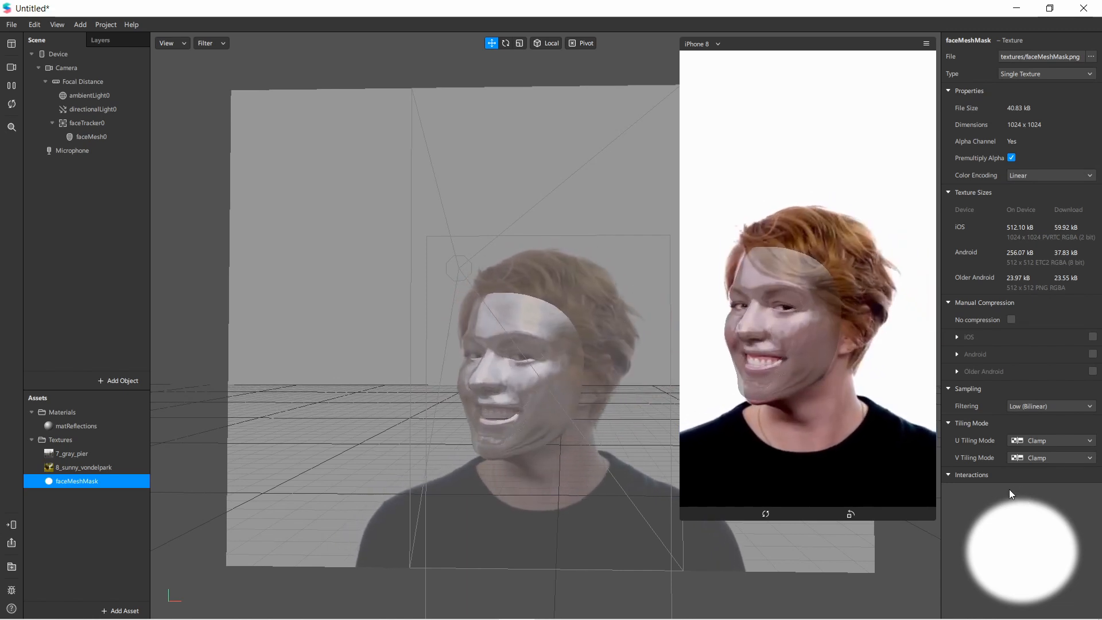
click(84, 429)
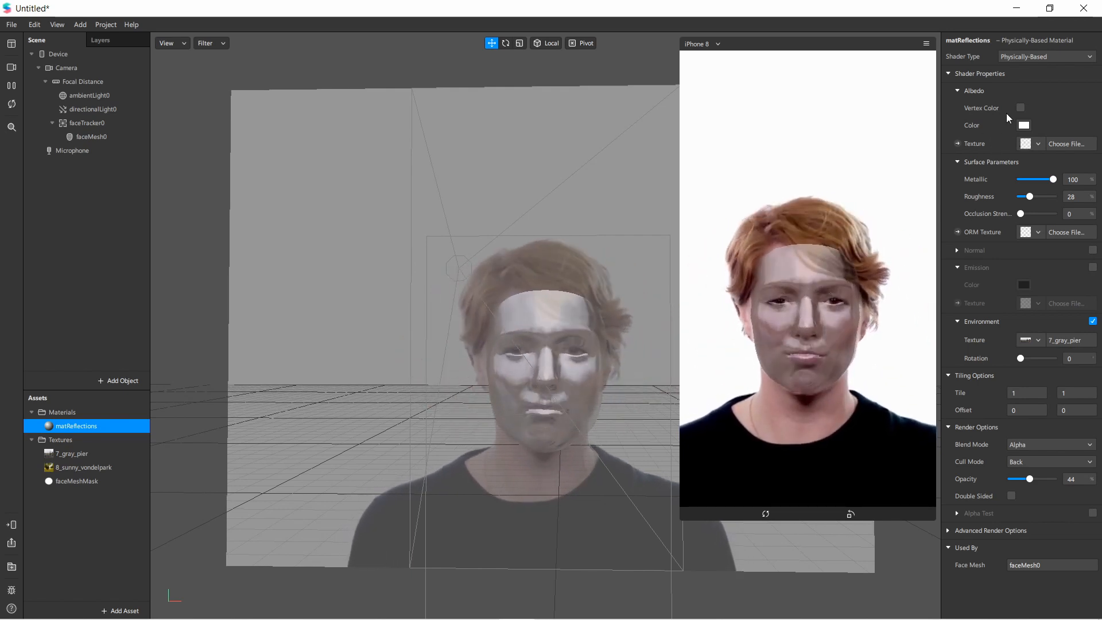
click(1027, 144)
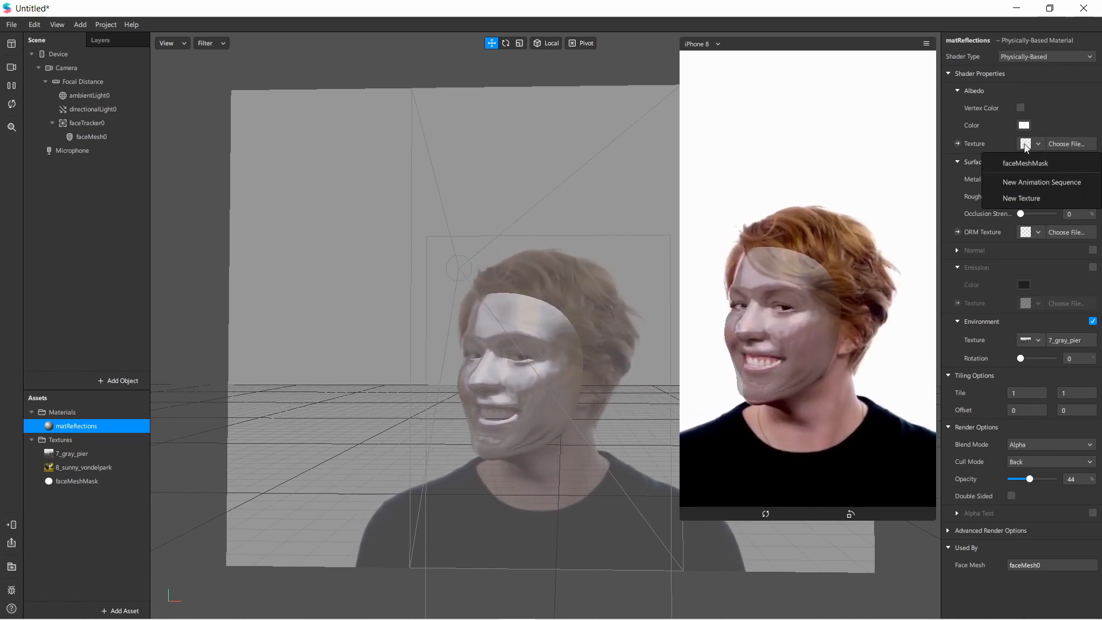
click(1040, 164)
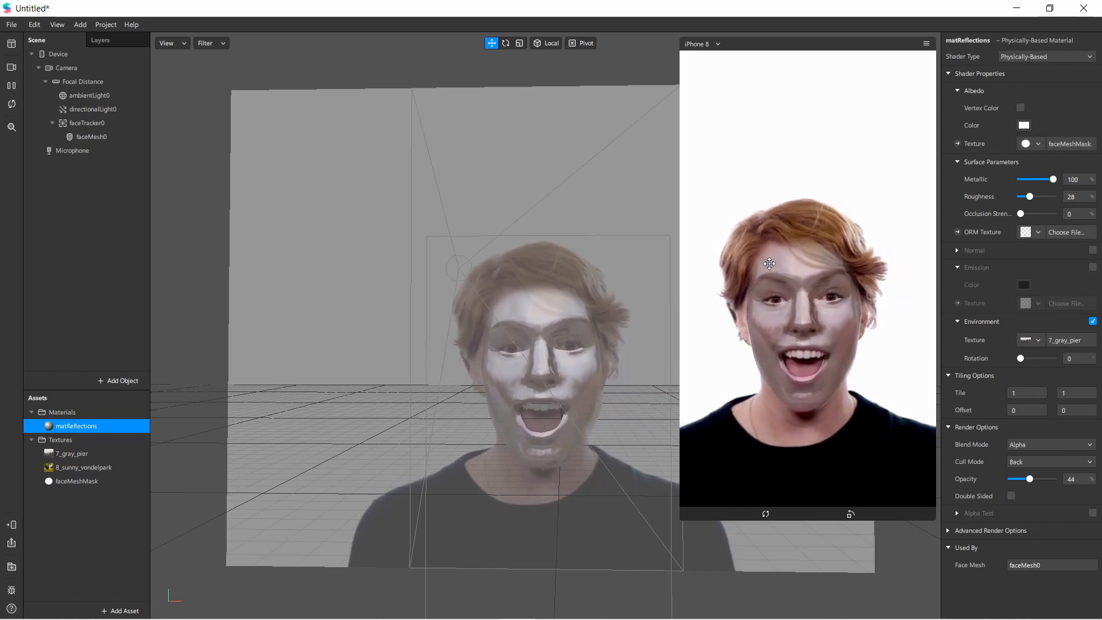
Step: Lower the Roughness of matReflections to 21%
scroll(482, 325, up, 5)
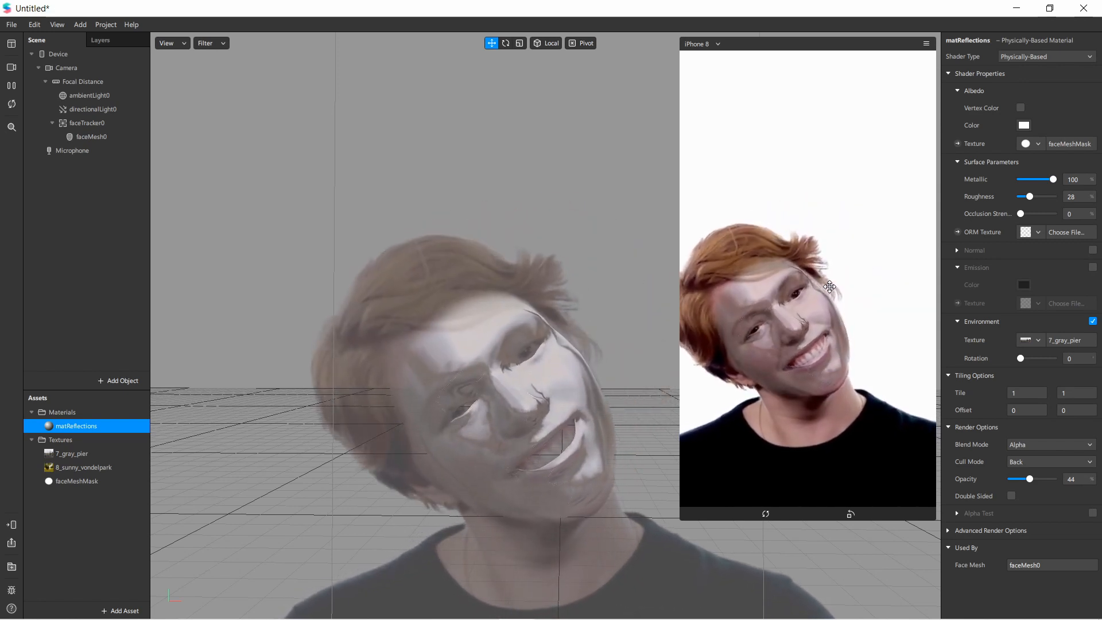
mouse_move(1029, 196)
mouse_down()
mouse_move(1049, 195)
mouse_move(1030, 196)
mouse_up()
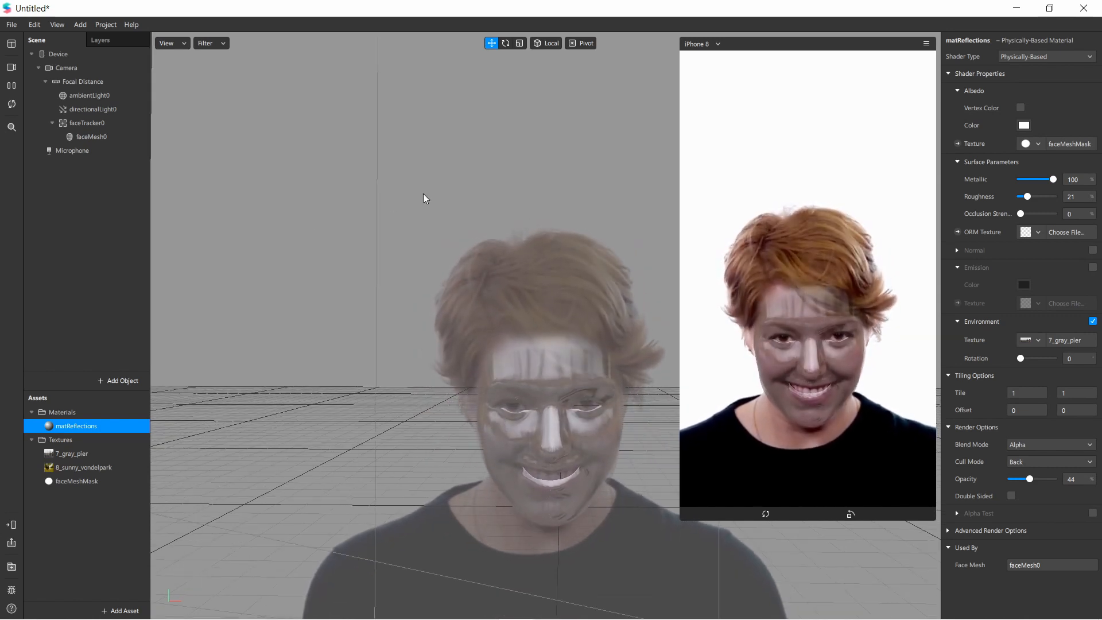
scroll(429, 197, down, 2)
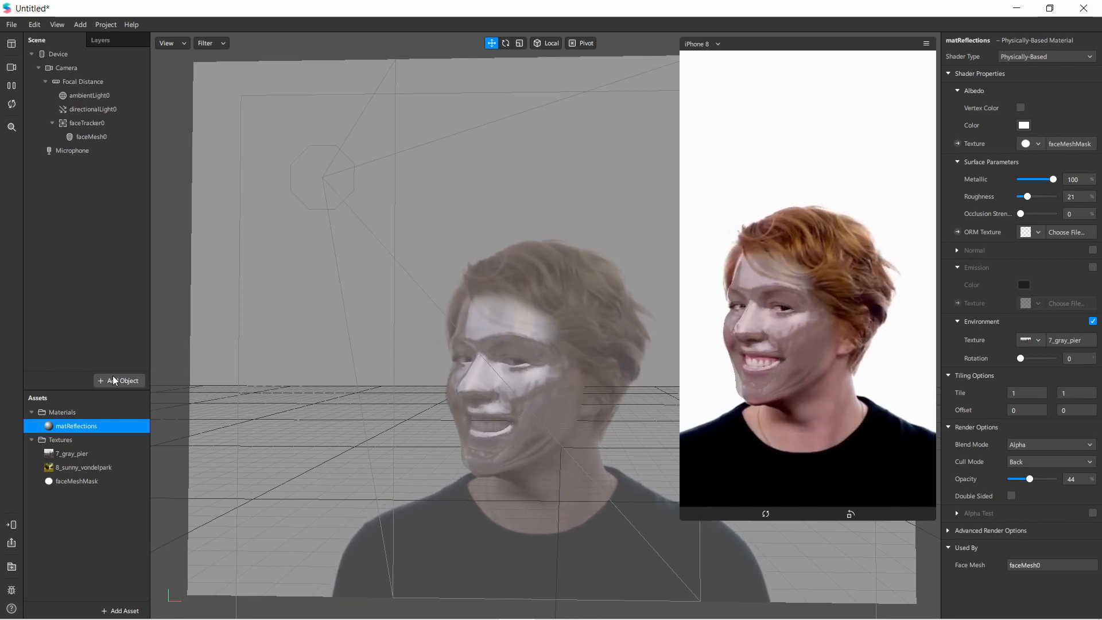
Step: Add a directional light to the scene and duplicate it
click(114, 380)
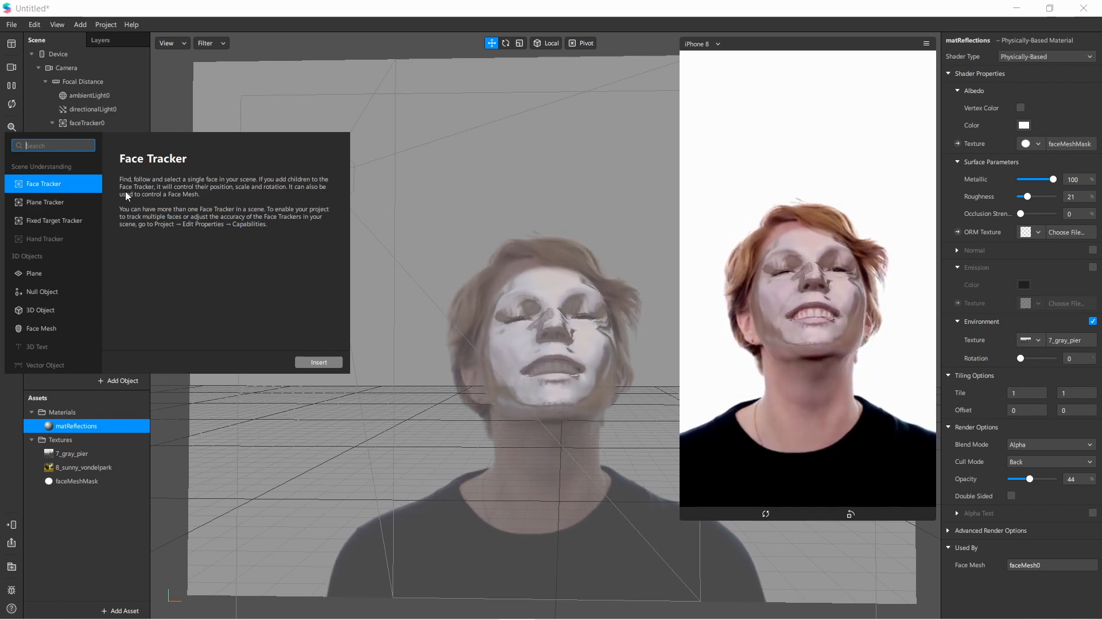
text(dire)
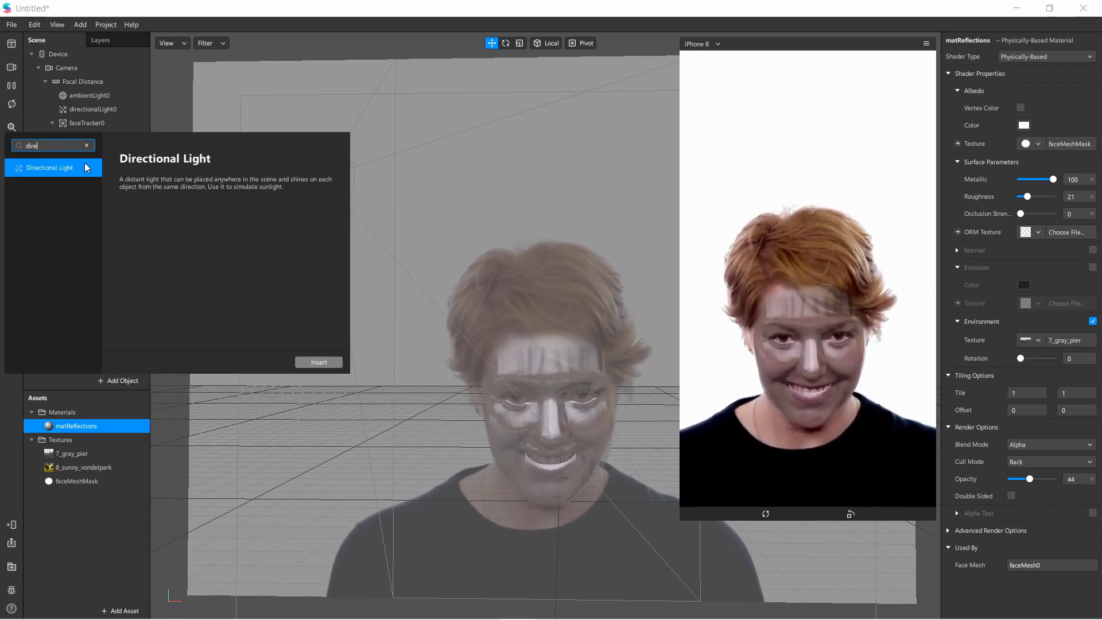
double_click(68, 168)
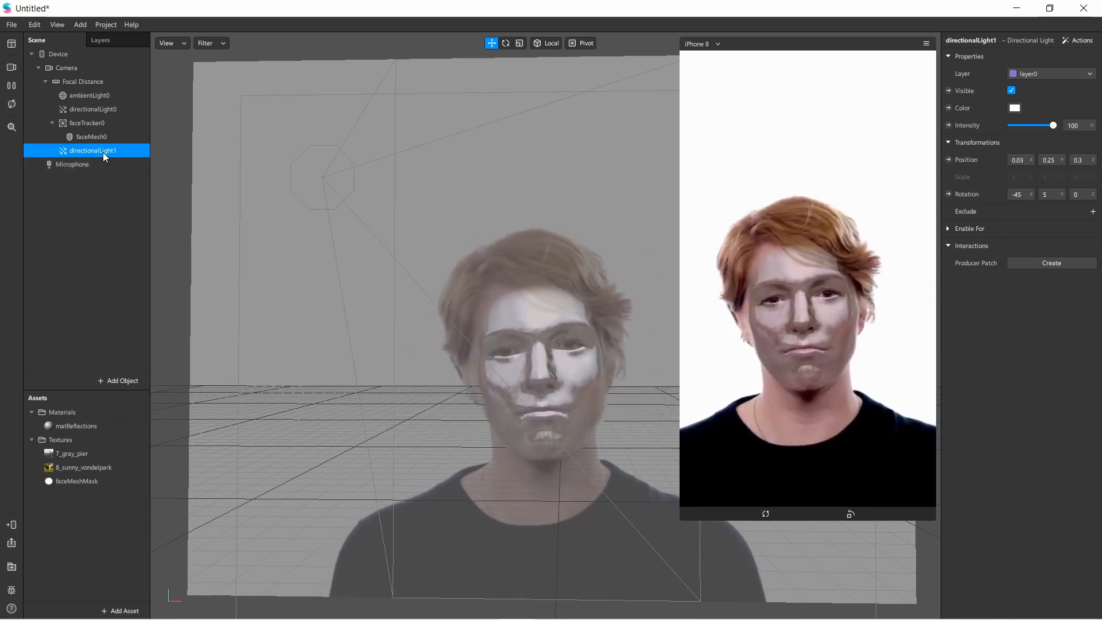
right_click(102, 152)
click(149, 261)
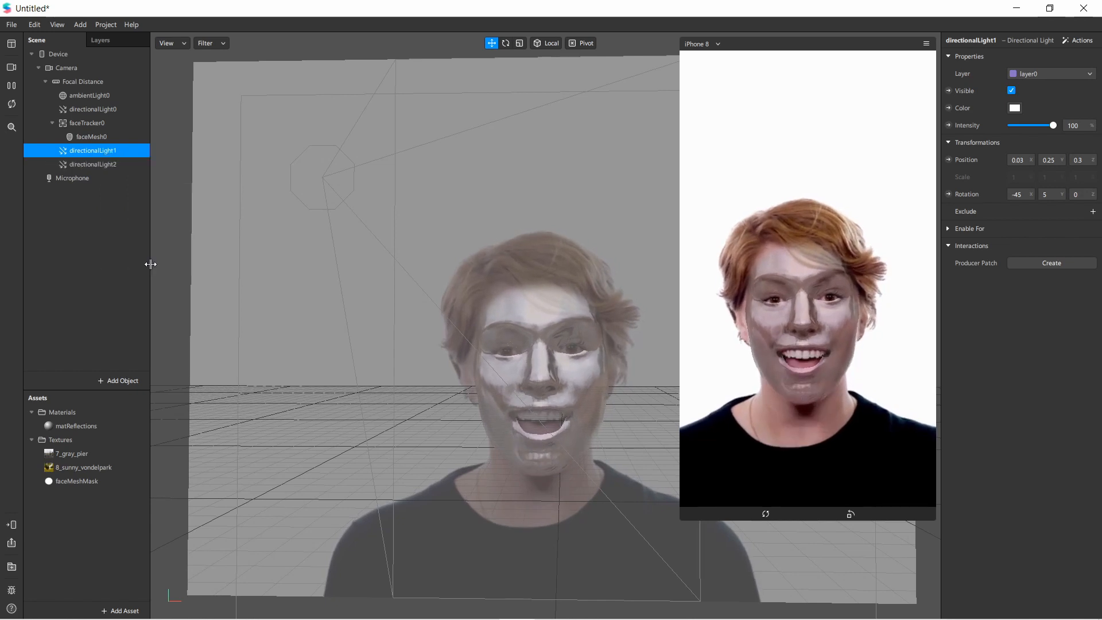
click(118, 381)
text(dire)
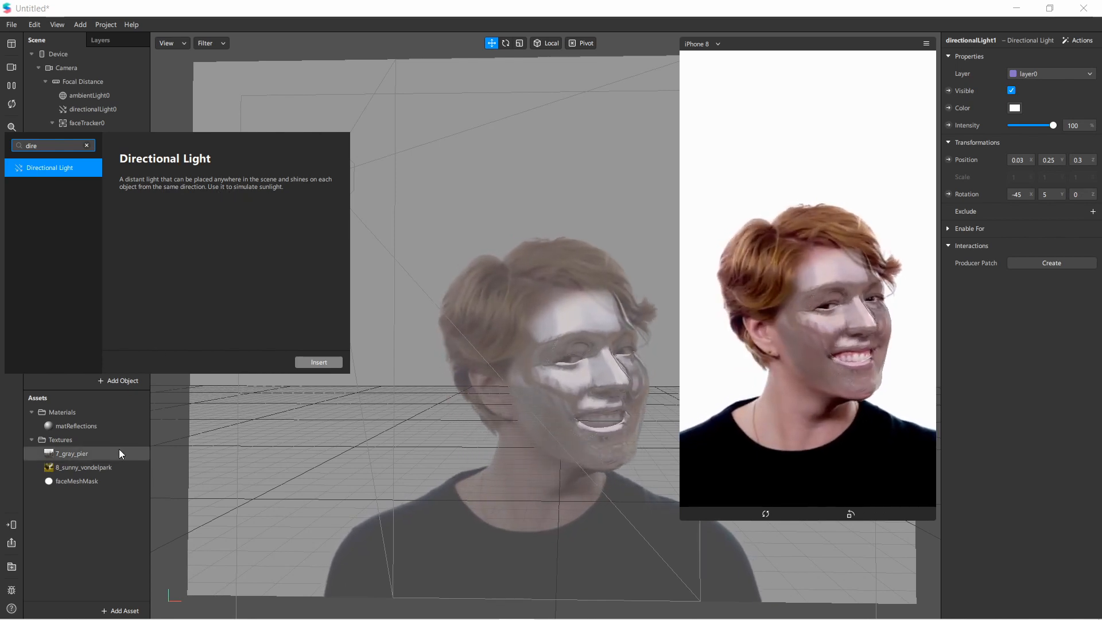
click(90, 562)
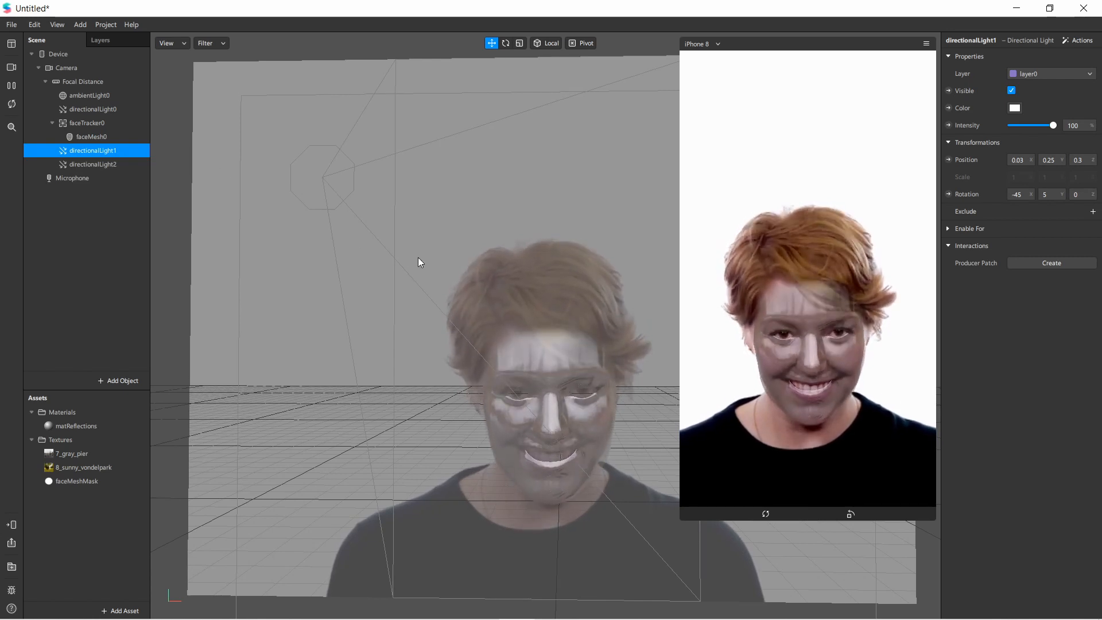
Step: Spread the two new directional lights apart, moving directionalLight1 to X about -0.04 and directionalLight2 to X about 0.19
scroll(423, 262, down, 5)
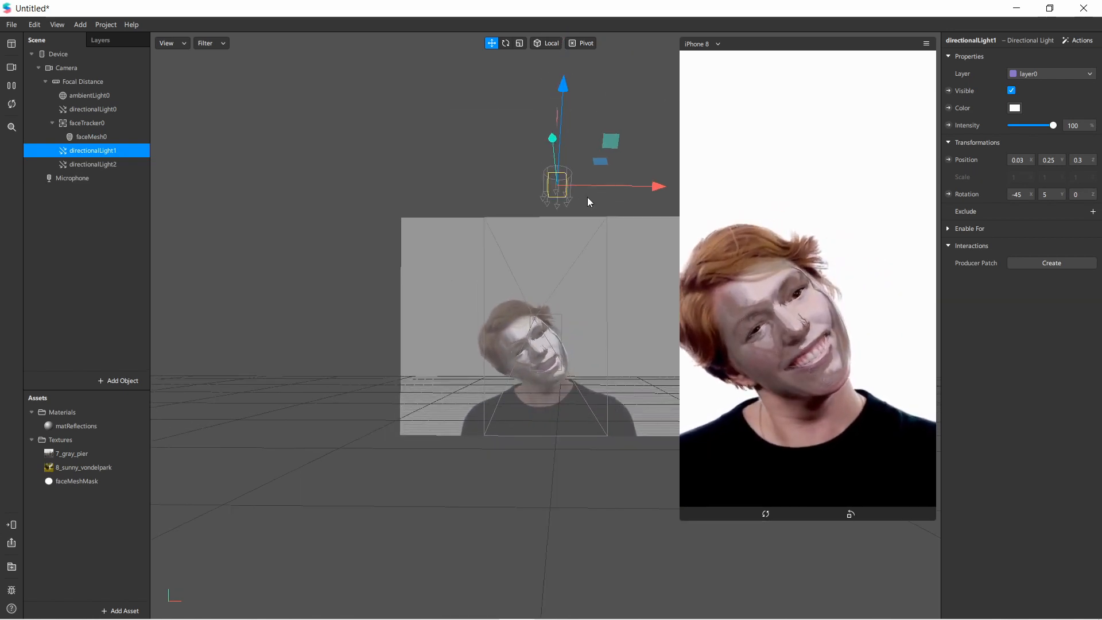
right_drag(596, 205, 556, 225)
scroll(526, 230, down, 4)
scroll(525, 229, up, 3)
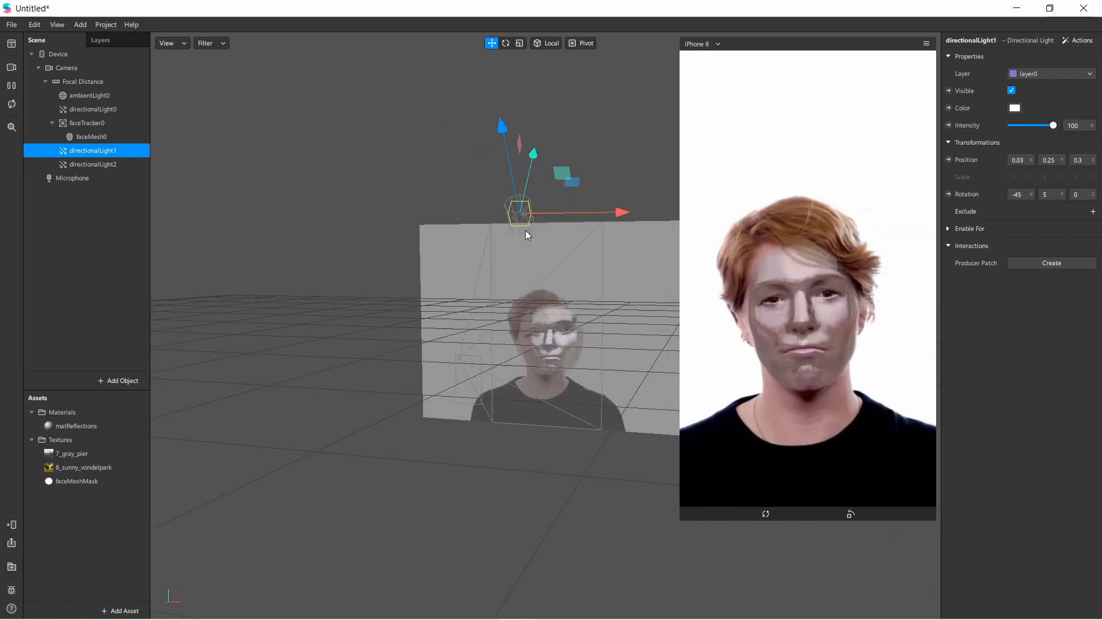
scroll(525, 230, up, 1)
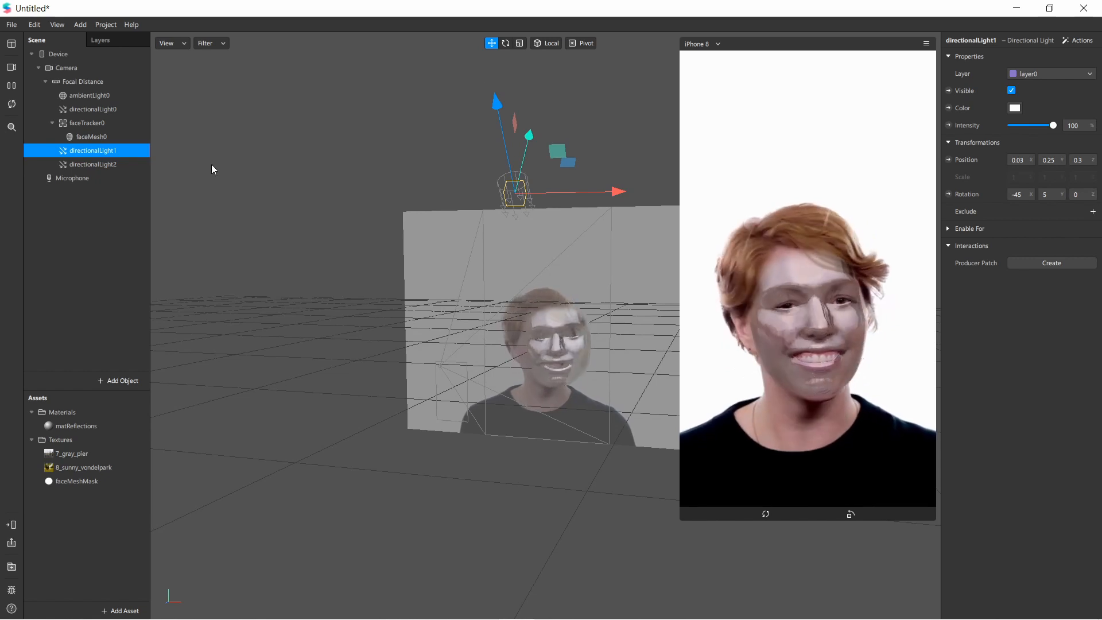
drag(603, 198, 567, 199)
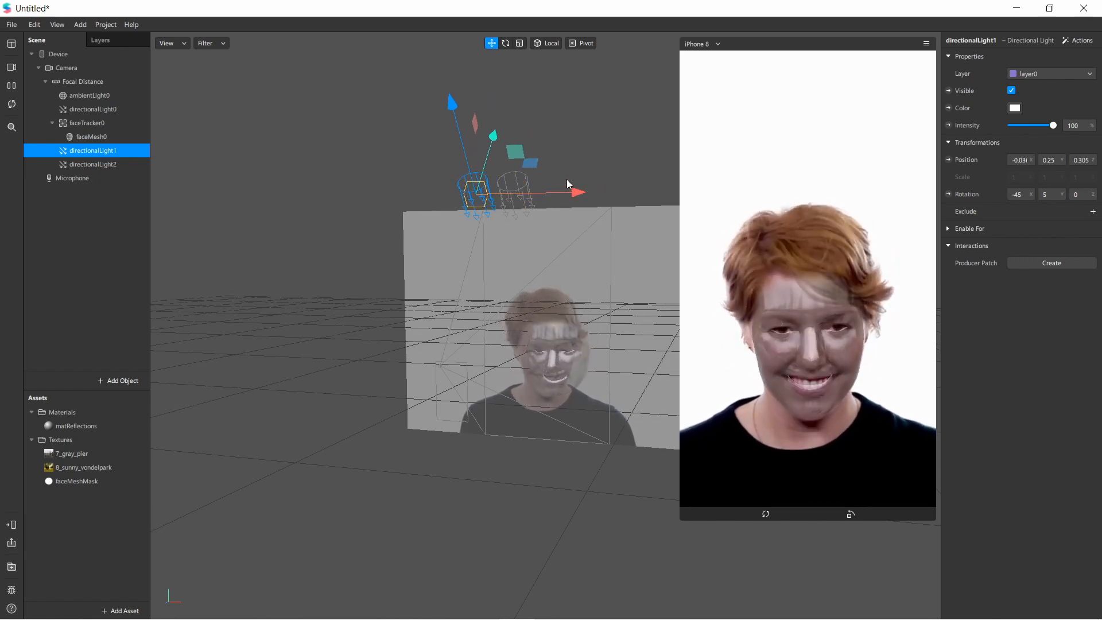
drag(576, 192, 570, 193)
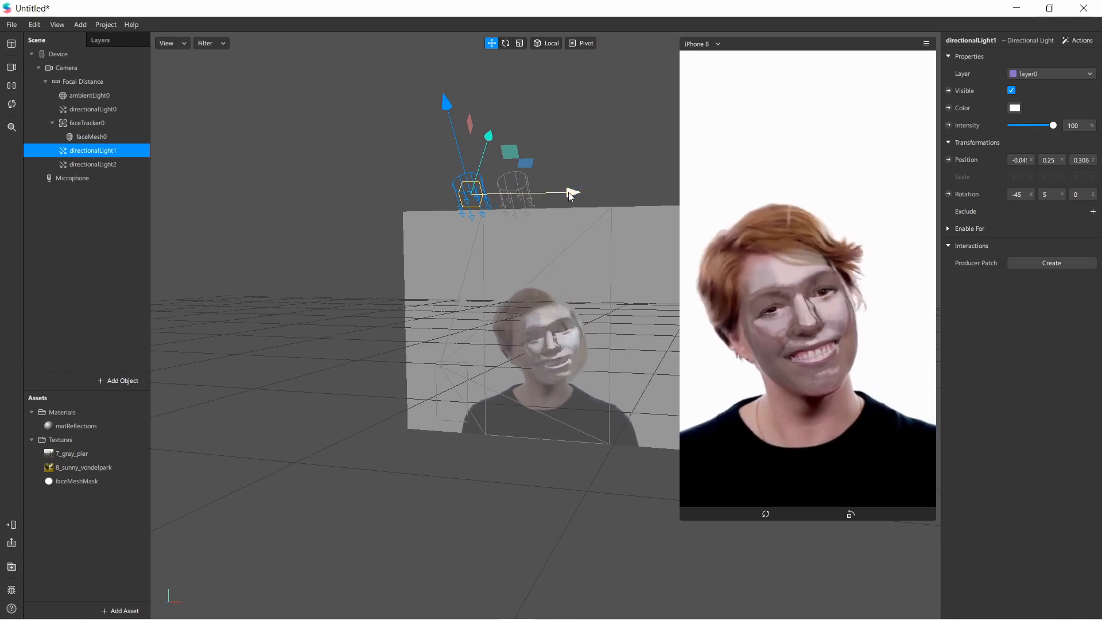
click(118, 165)
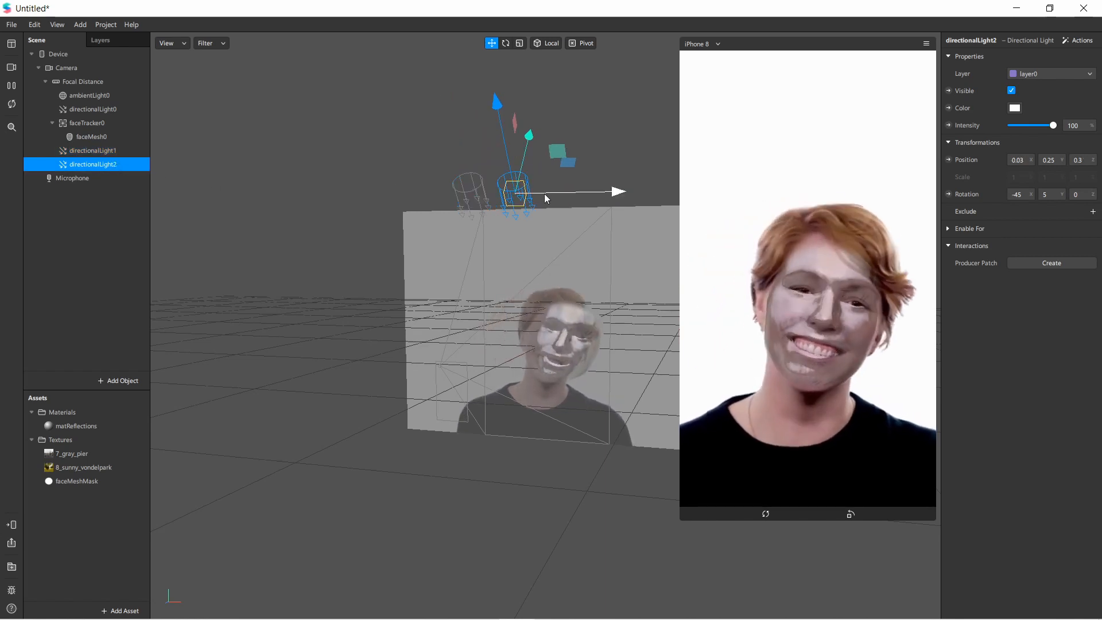
drag(561, 199, 645, 204)
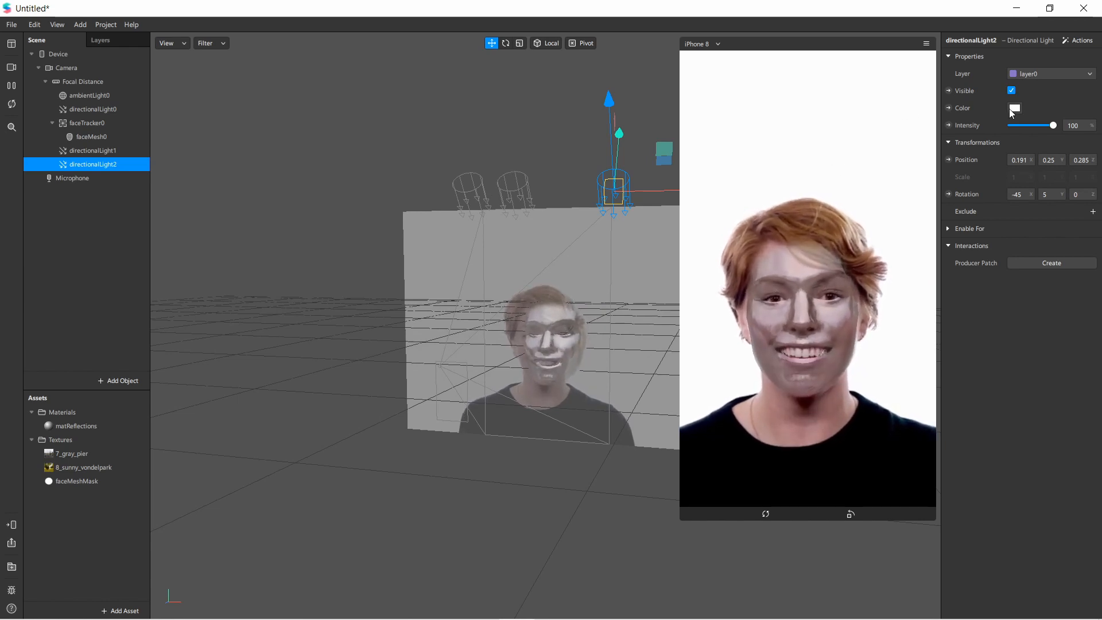
Step: Change the color of directionalLight1 to blue, #1500ff
click(100, 152)
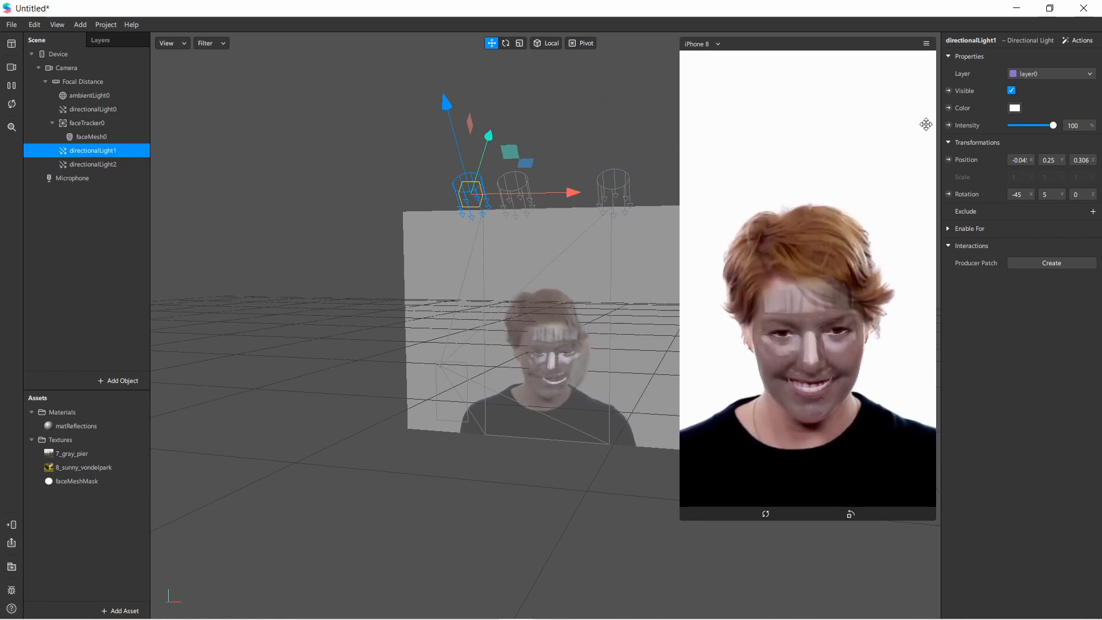
click(1014, 110)
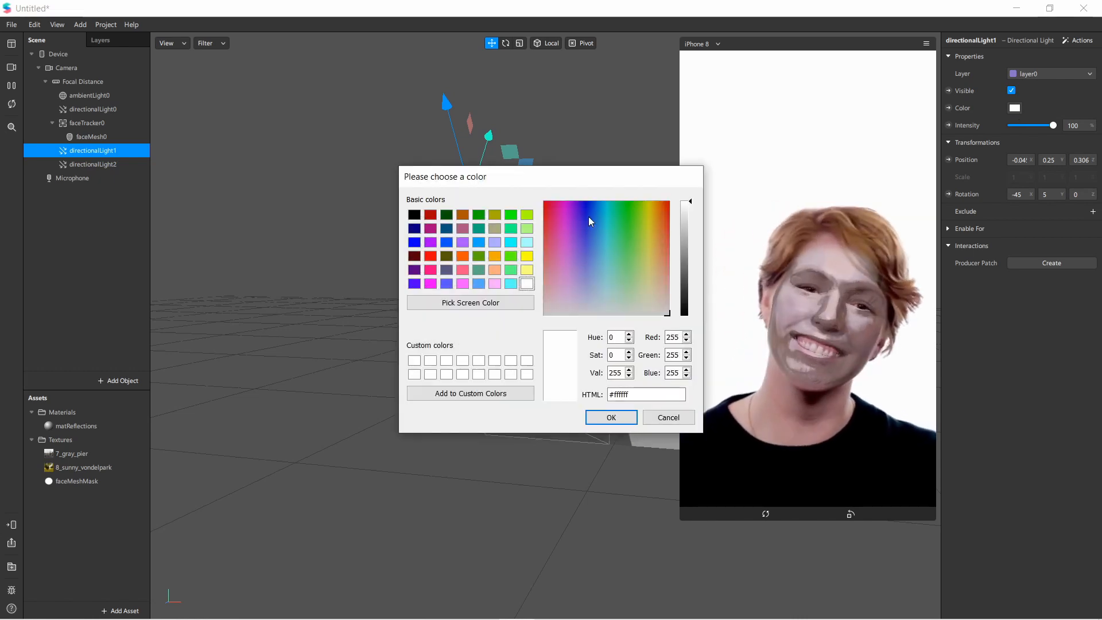
drag(589, 221, 583, 197)
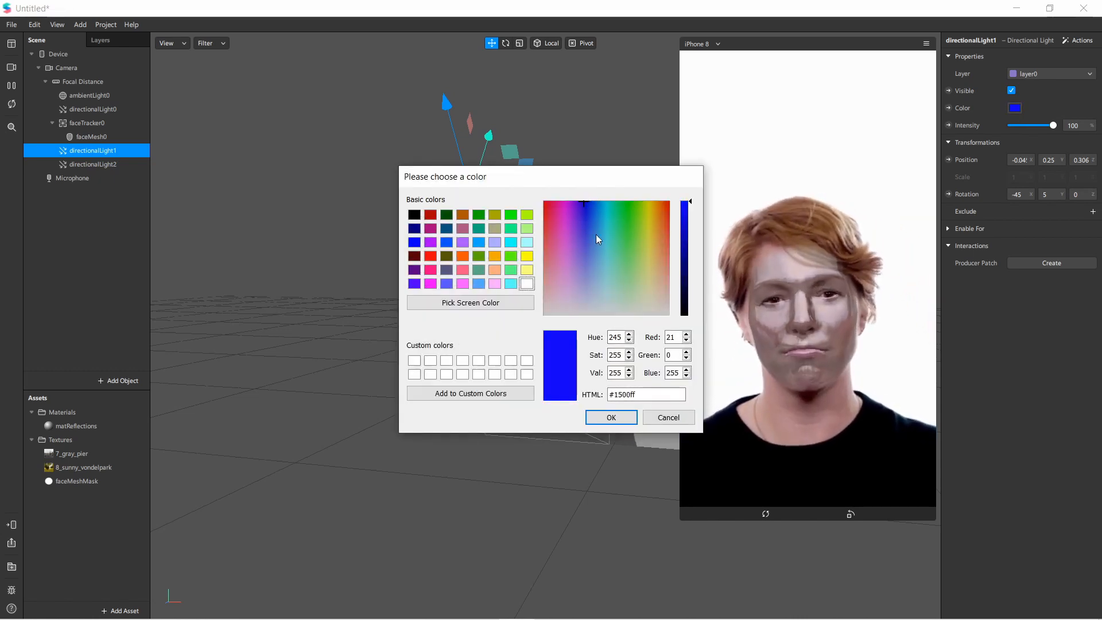
click(613, 422)
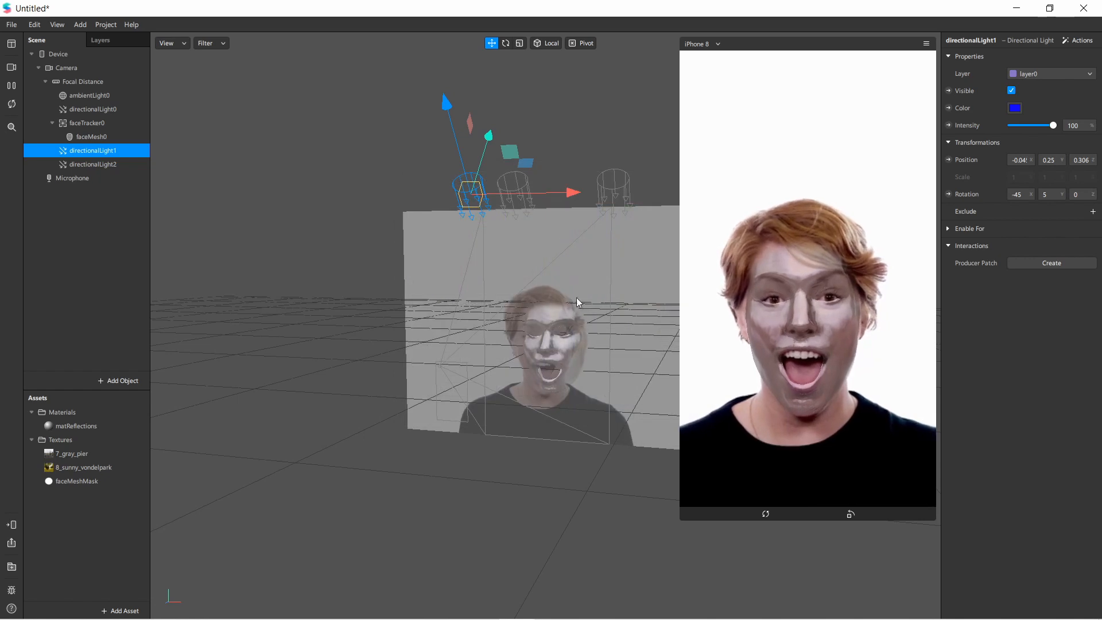
Step: Change the color of directionalLight2 to green, #04ff00
click(116, 164)
click(1013, 109)
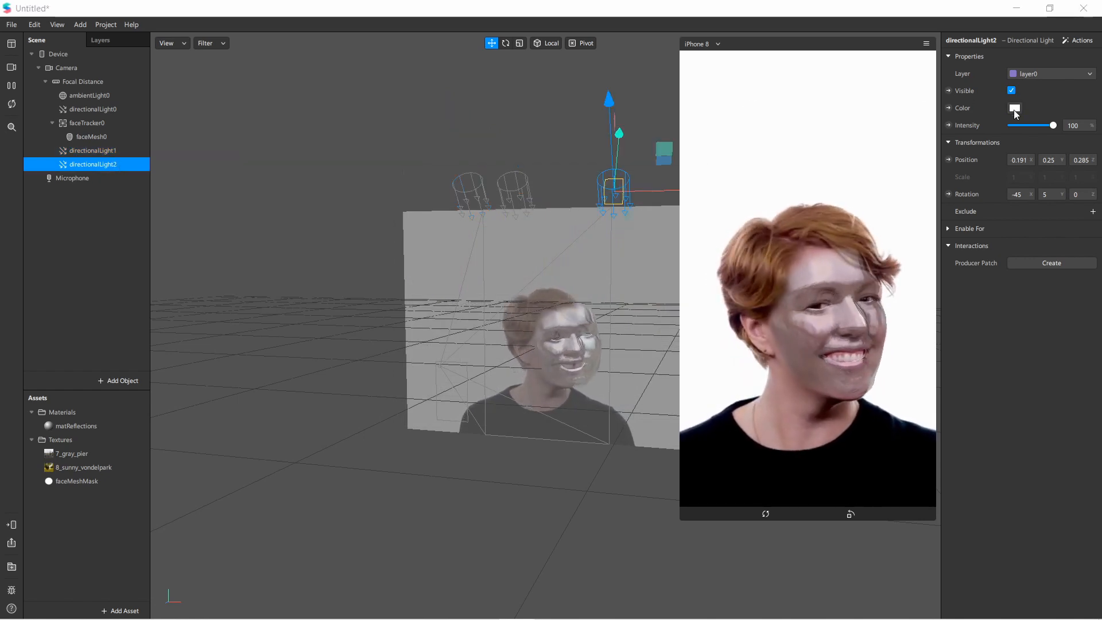
drag(645, 202, 631, 154)
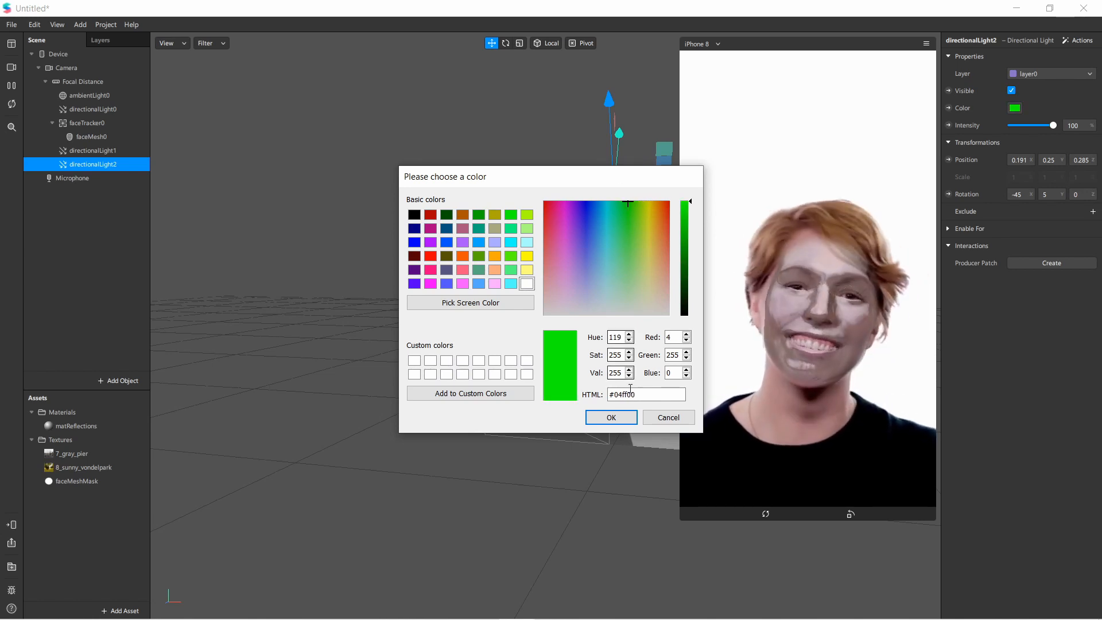
click(611, 418)
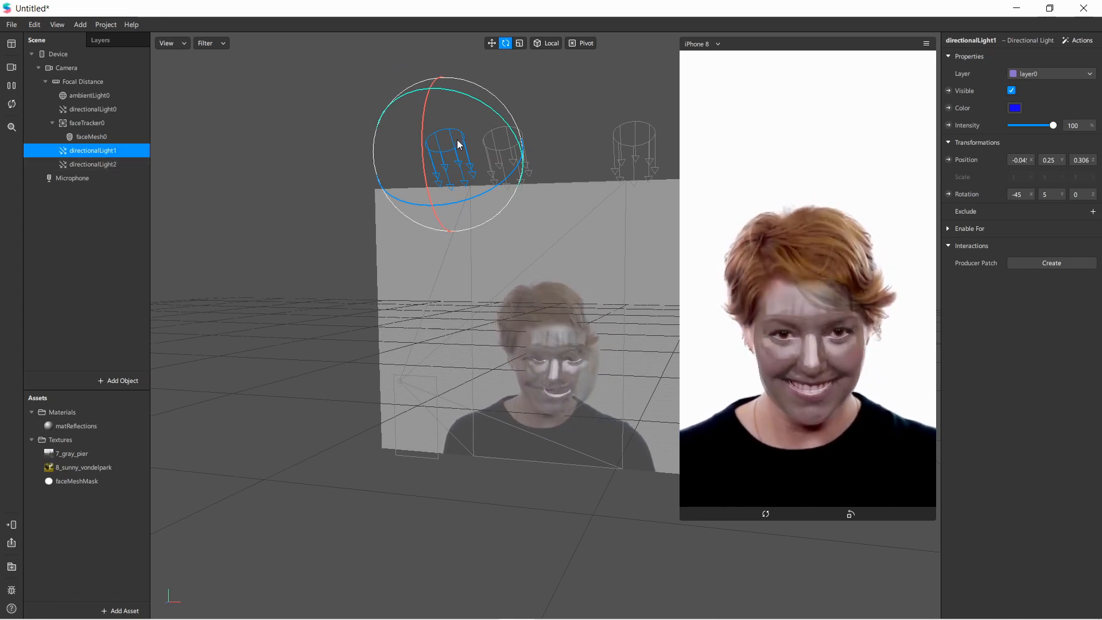
Step: Rotate directionalLight1 to about 53.5, 12.2, -5.3 degrees in X, Y and Z
scroll(596, 225, down, 1)
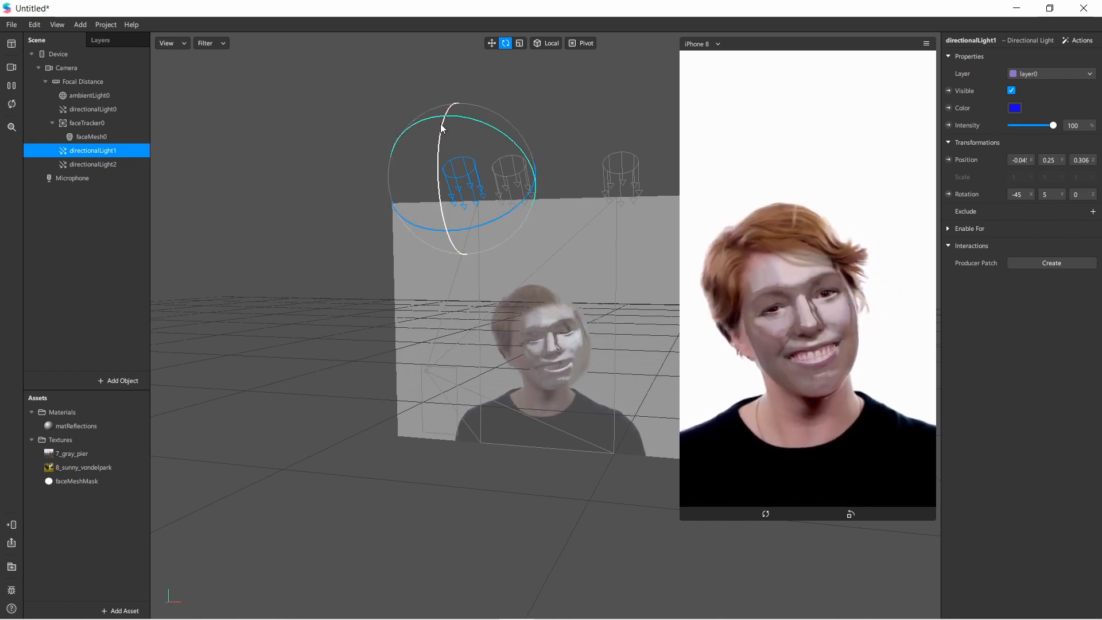
mouse_move(442, 128)
mouse_down()
mouse_move(447, 146)
mouse_move(455, 114)
mouse_up()
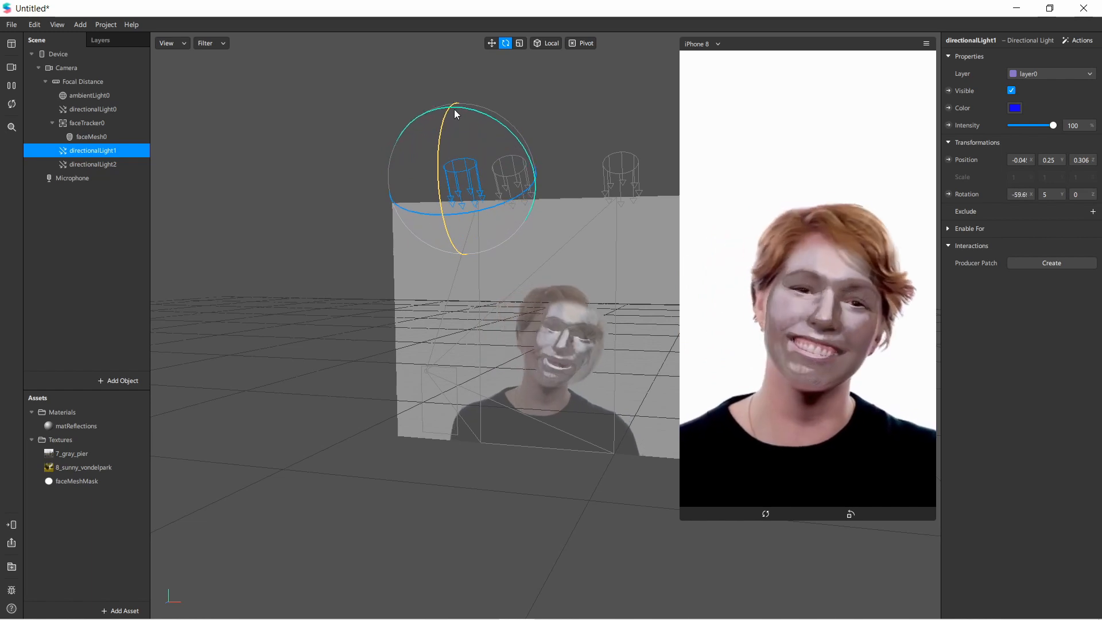
drag(454, 190, 477, 139)
Step: Rotate directionalLight2 to about 45.8, 27.3, -150 degrees so that it shines on the face from the side
click(107, 165)
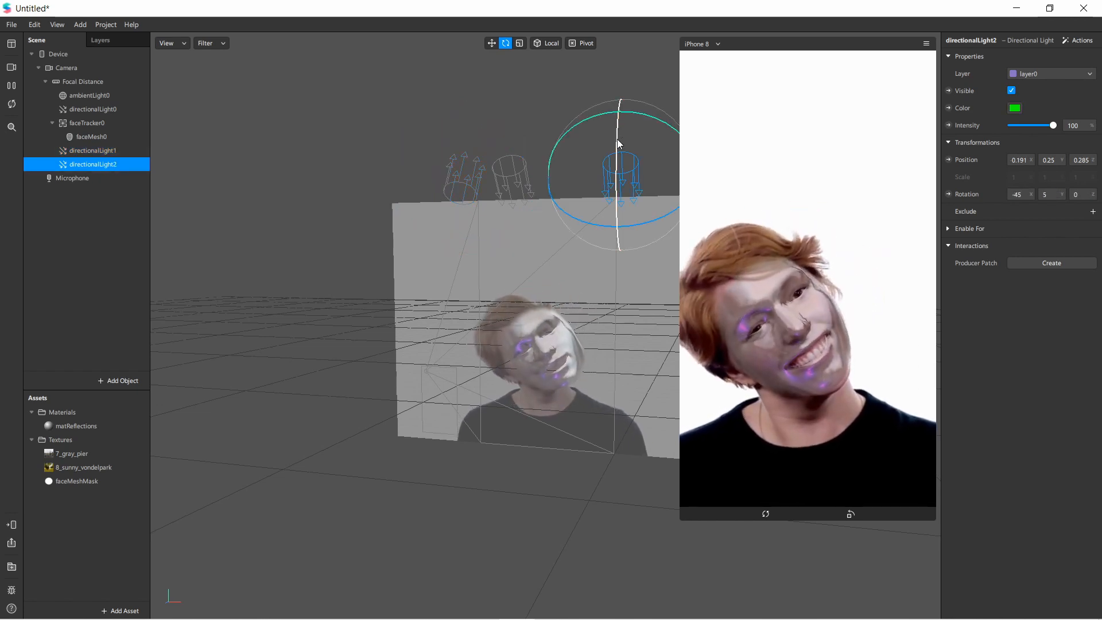
drag(618, 138, 623, 185)
scroll(563, 367, up, 6)
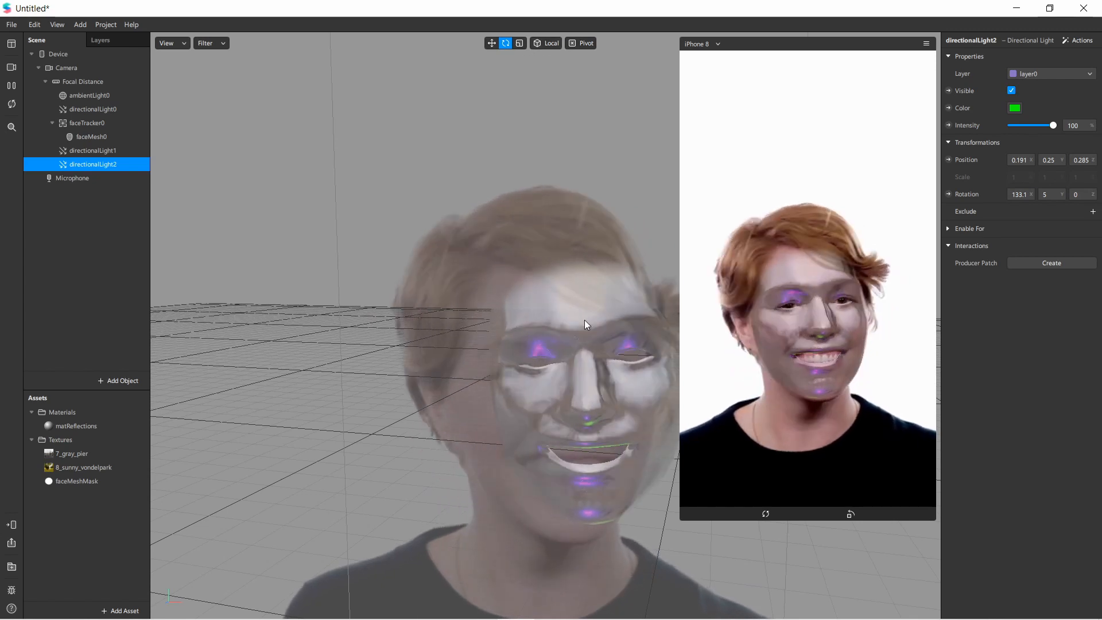
scroll(485, 173, down, 6)
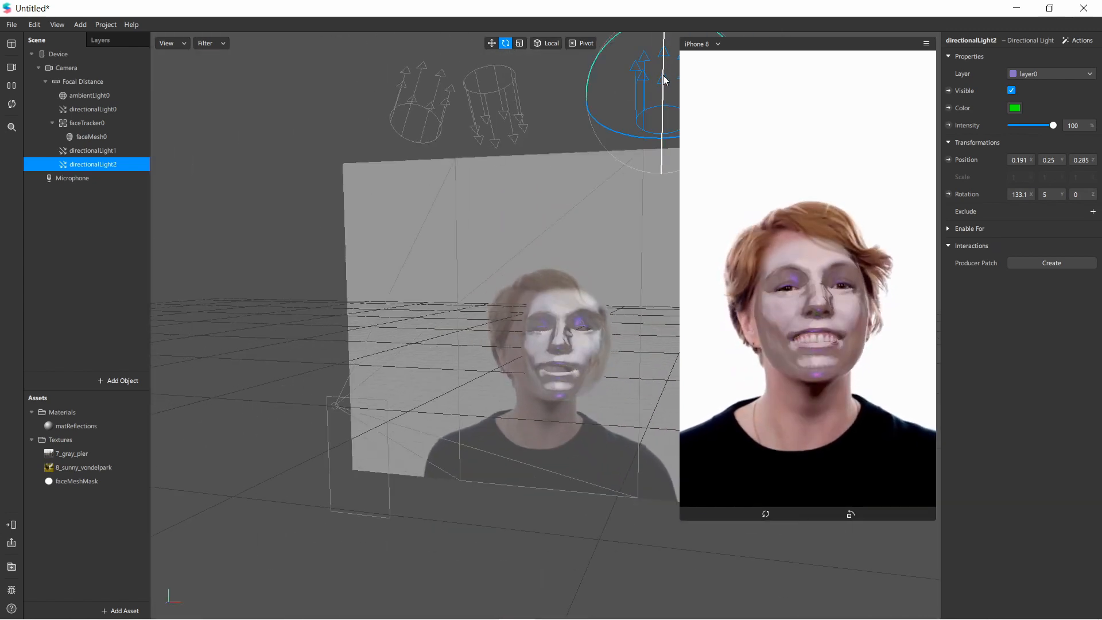
mouse_move(663, 78)
mouse_down()
mouse_move(657, 88)
mouse_move(657, 64)
mouse_move(657, 82)
mouse_up()
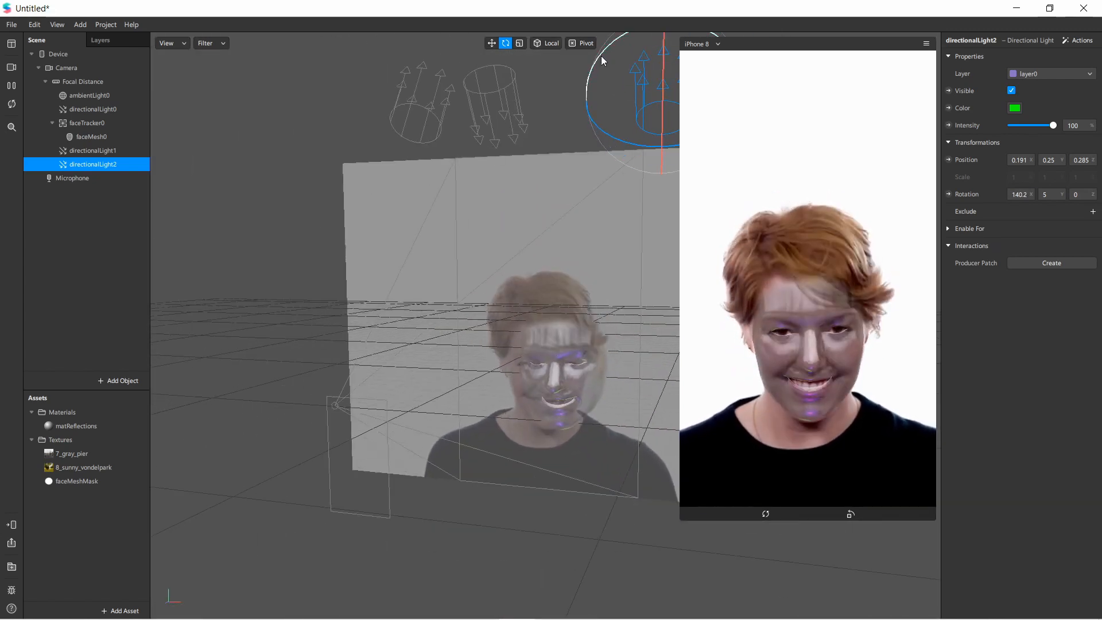
drag(601, 57, 736, 82)
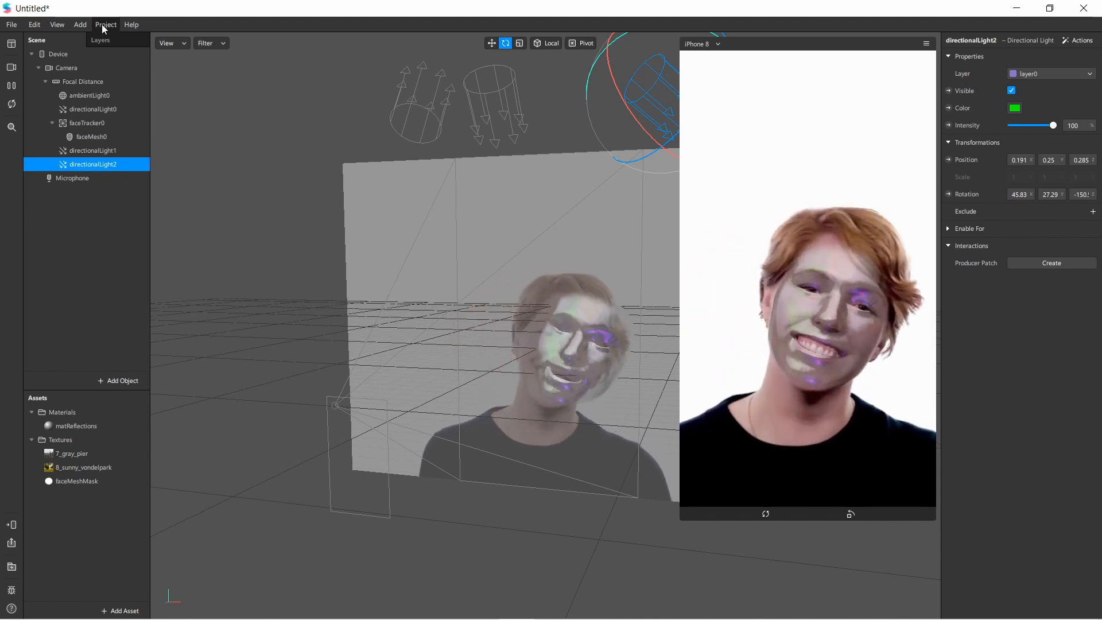
Step: Show the Patch Editor, enlarge its area, and shrink the iPhone 8 simulator preview to make room
click(60, 25)
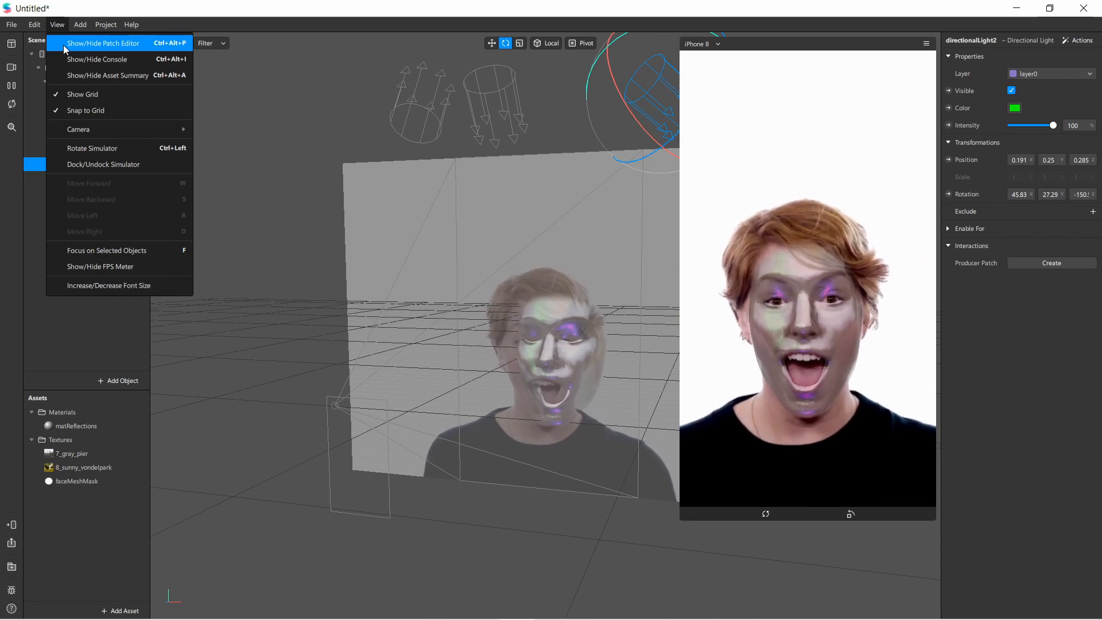
click(63, 45)
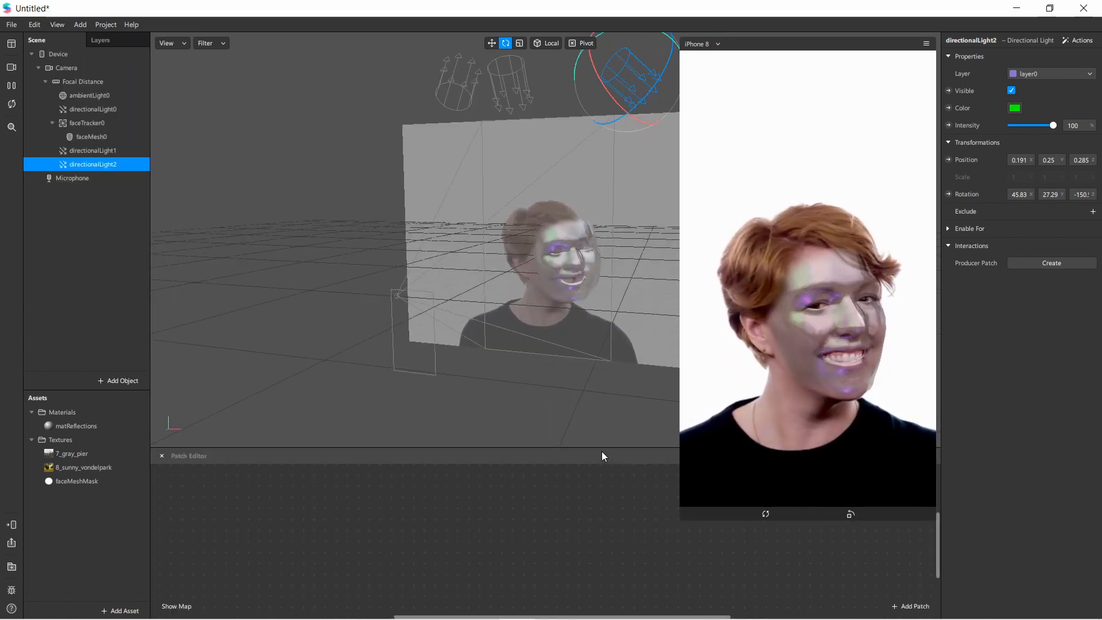
drag(602, 451, 598, 339)
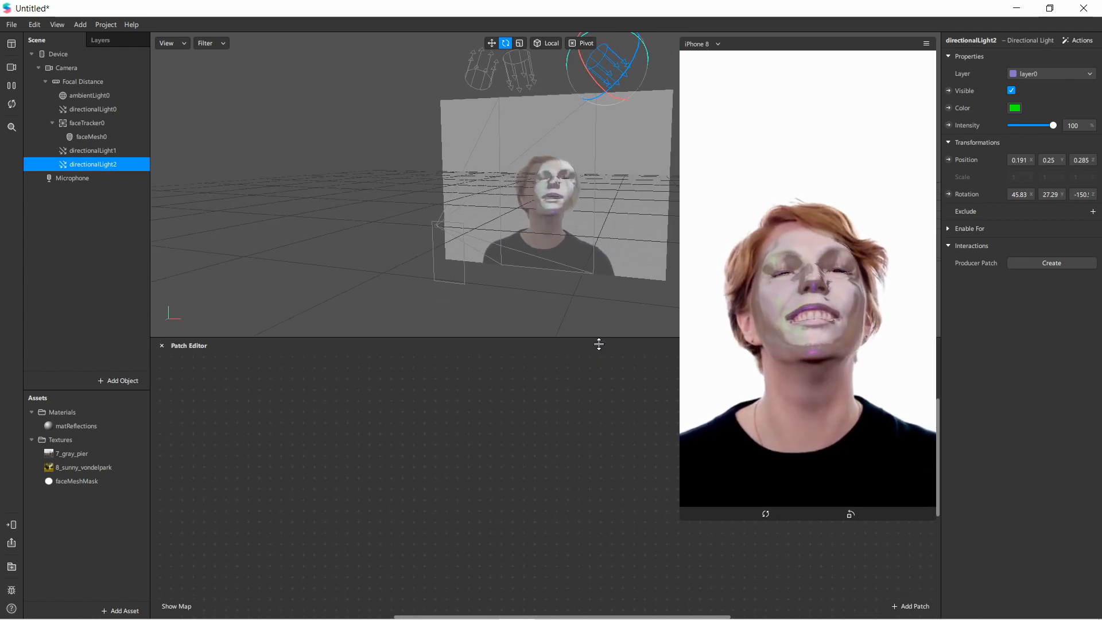
drag(680, 519, 740, 412)
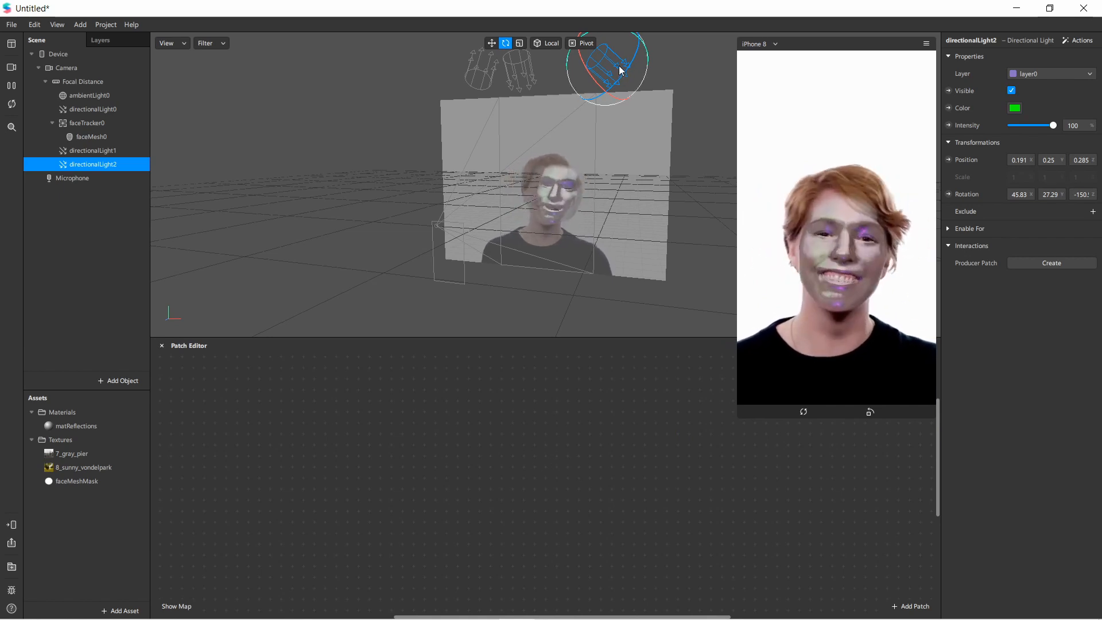
Step: Rotate directionalLight1 to about -11.5, -15.5, -91.3 degrees in X, Y and Z
click(94, 150)
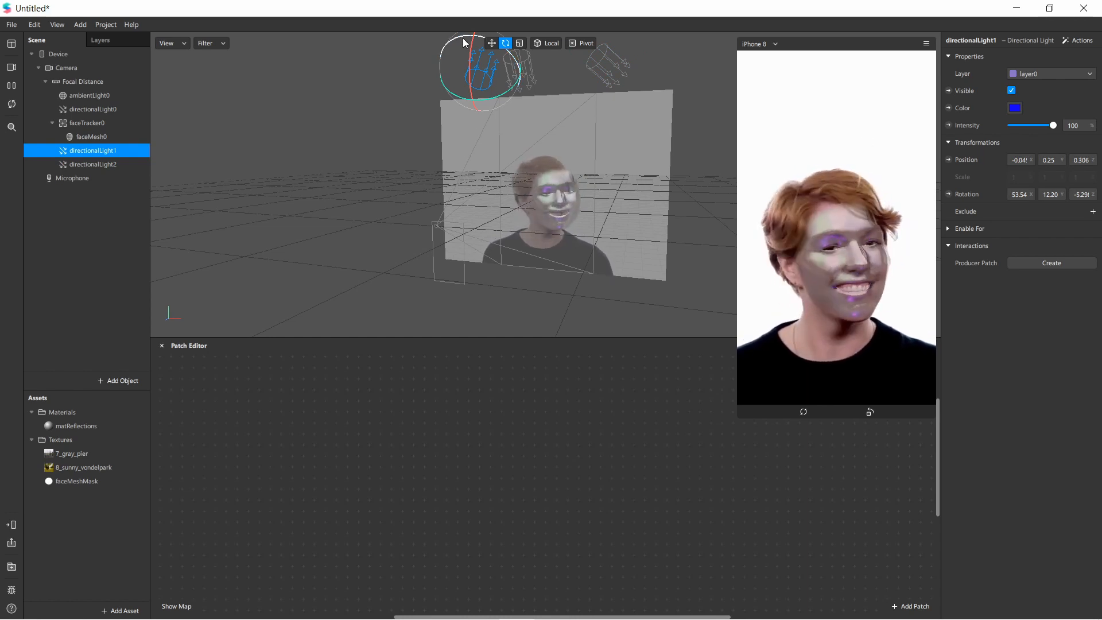
drag(462, 38, 513, 52)
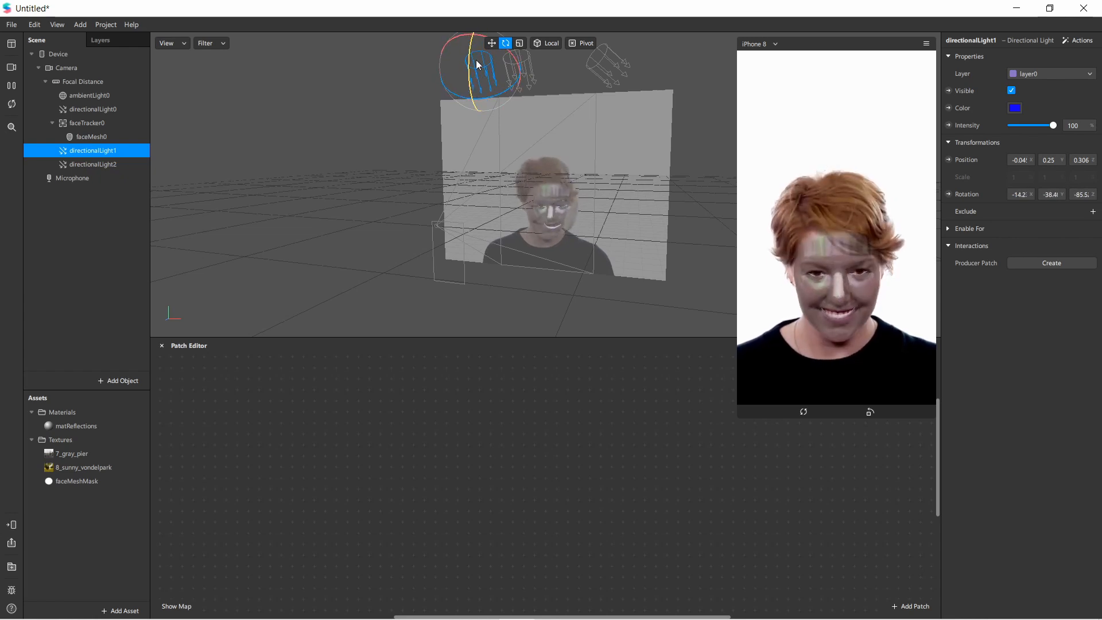
drag(475, 36, 468, 81)
mouse_move(473, 46)
mouse_down()
mouse_move(475, 73)
mouse_move(473, 61)
mouse_up()
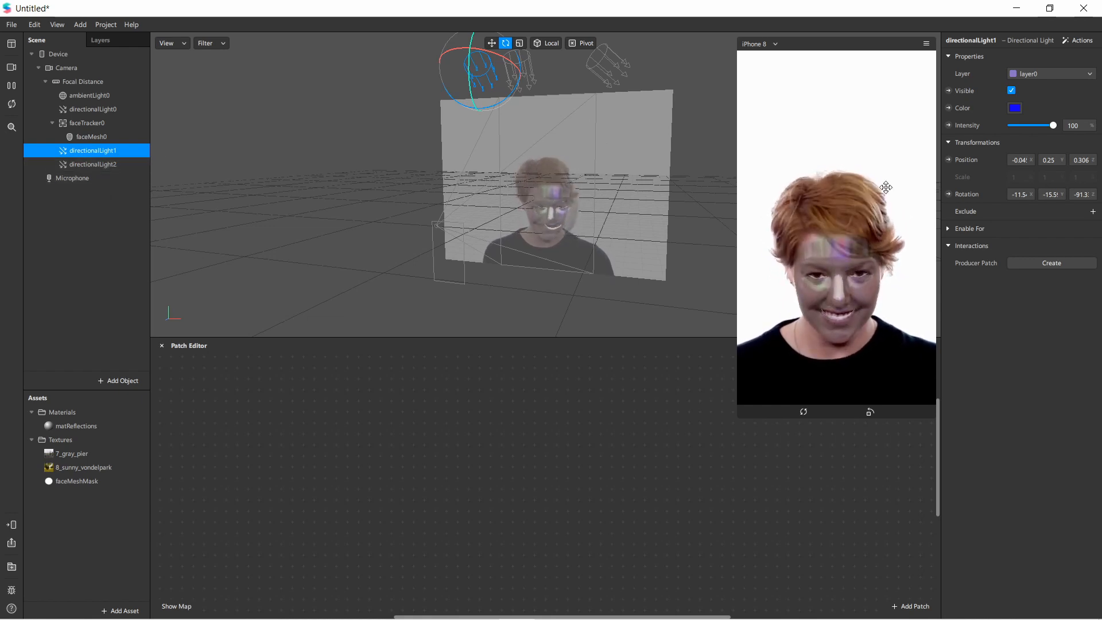
Step: Create 3D Rotation patches for directionalLight1 and directionalLight2 and stack them one above the other in the Patch Editor
click(948, 194)
drag(600, 494, 585, 414)
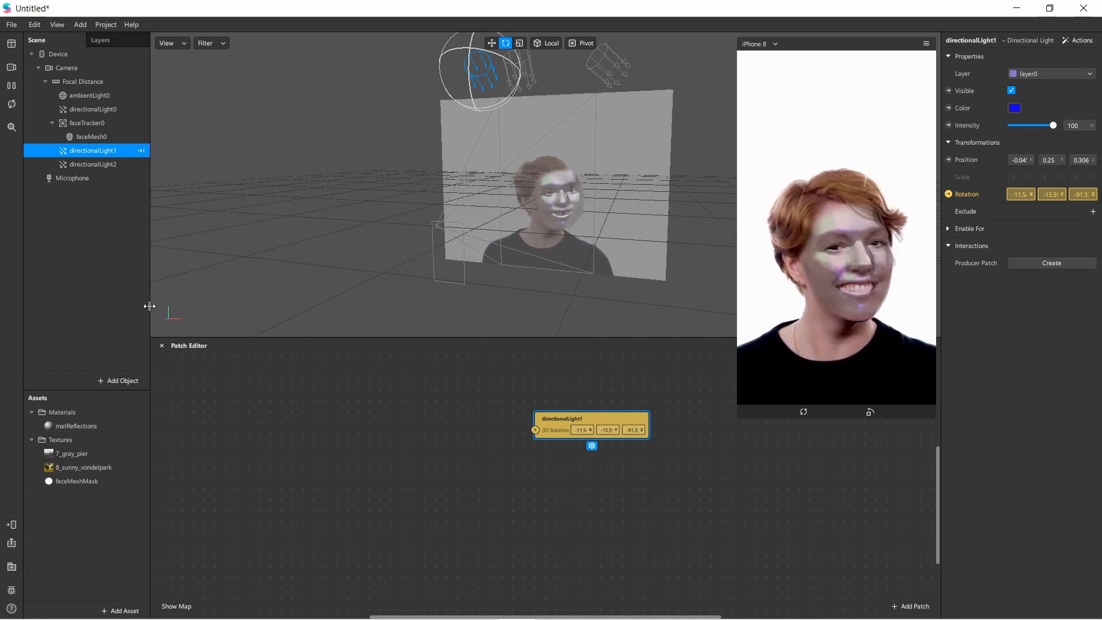
click(95, 164)
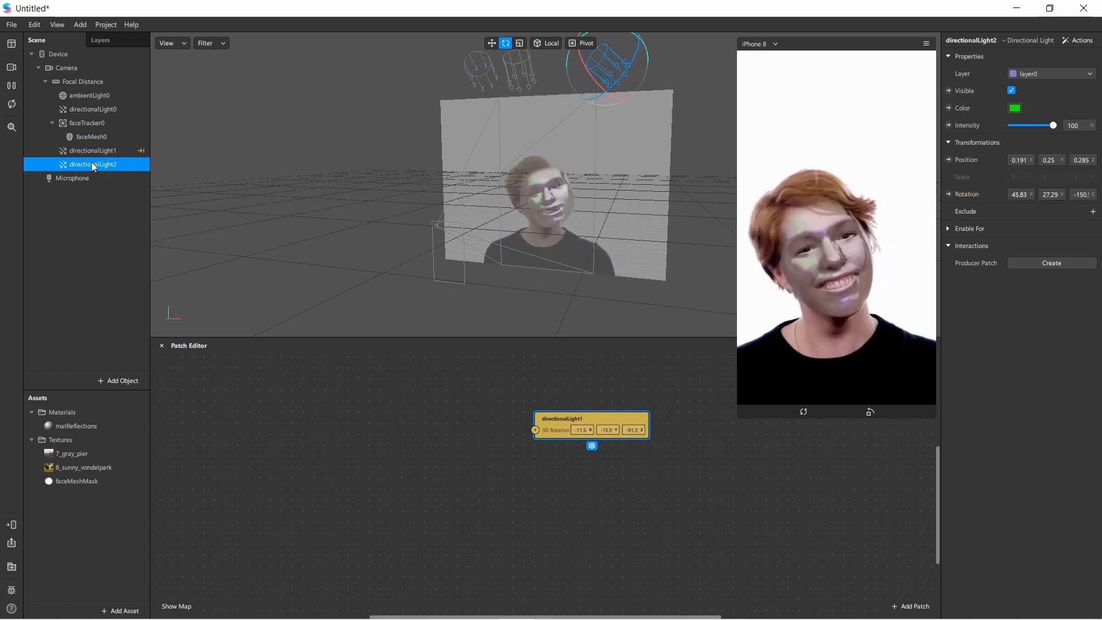
click(948, 195)
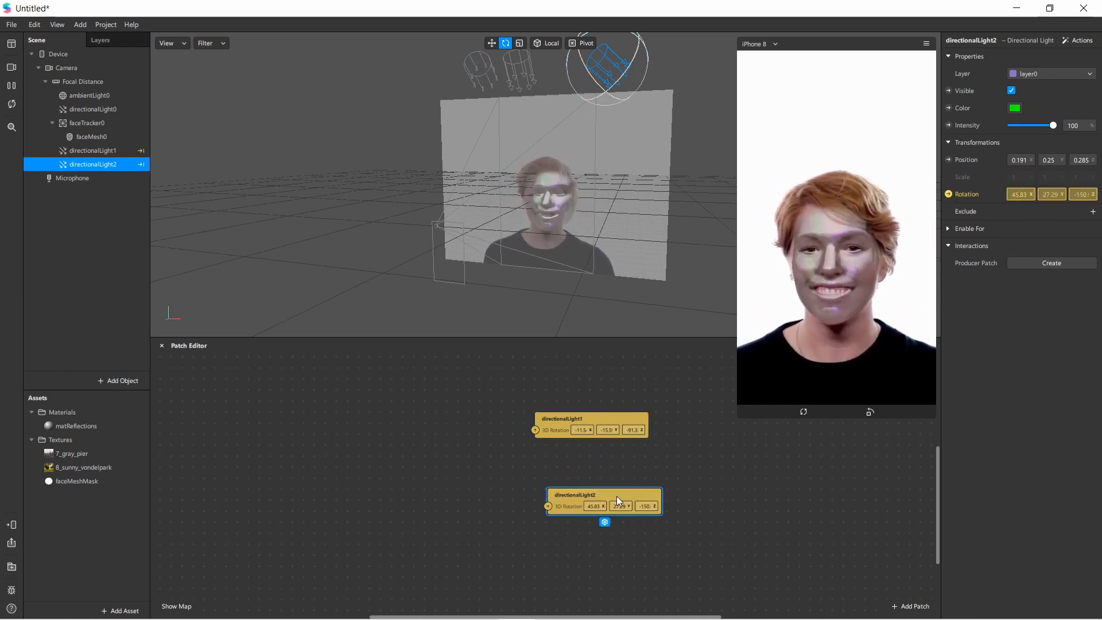
drag(616, 496, 598, 461)
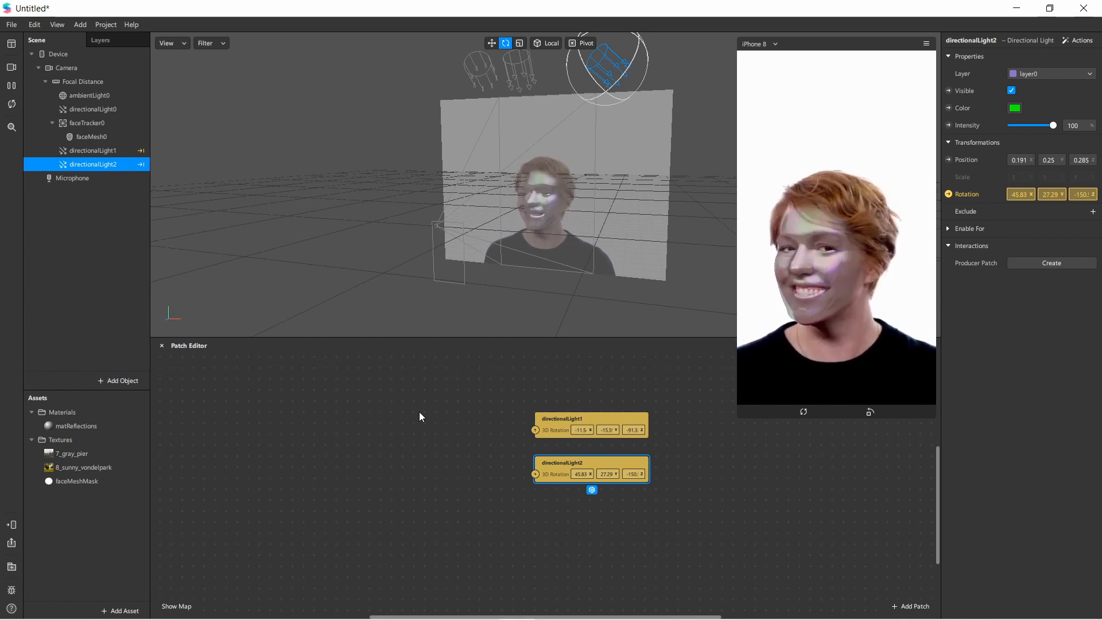
Step: Add a Transition patch beside the two light rotation patches
double_click(379, 415)
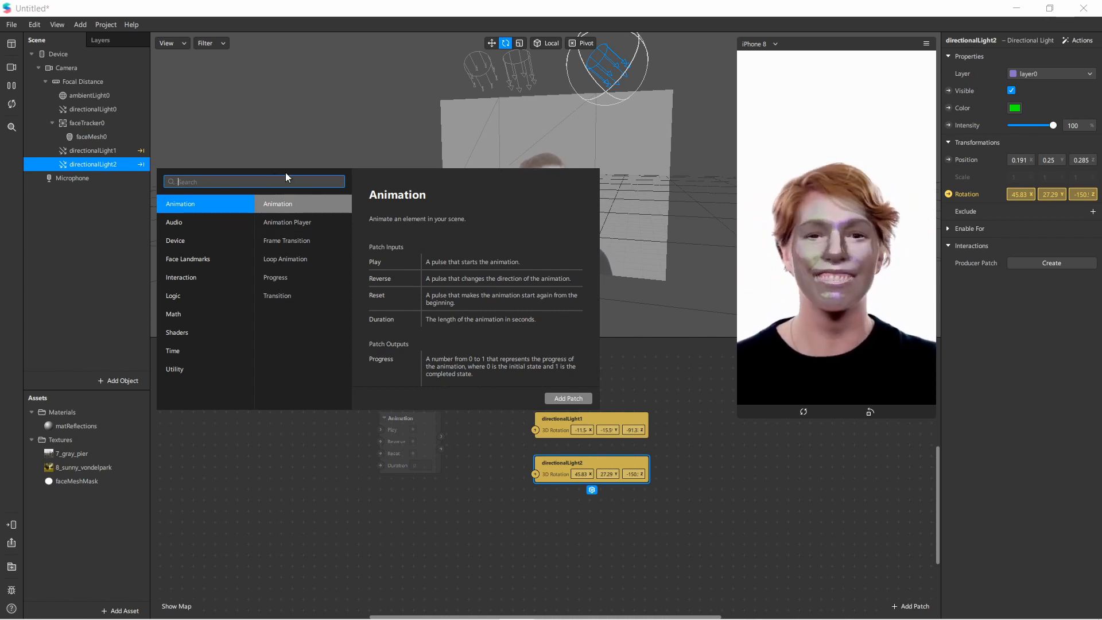
text(tra)
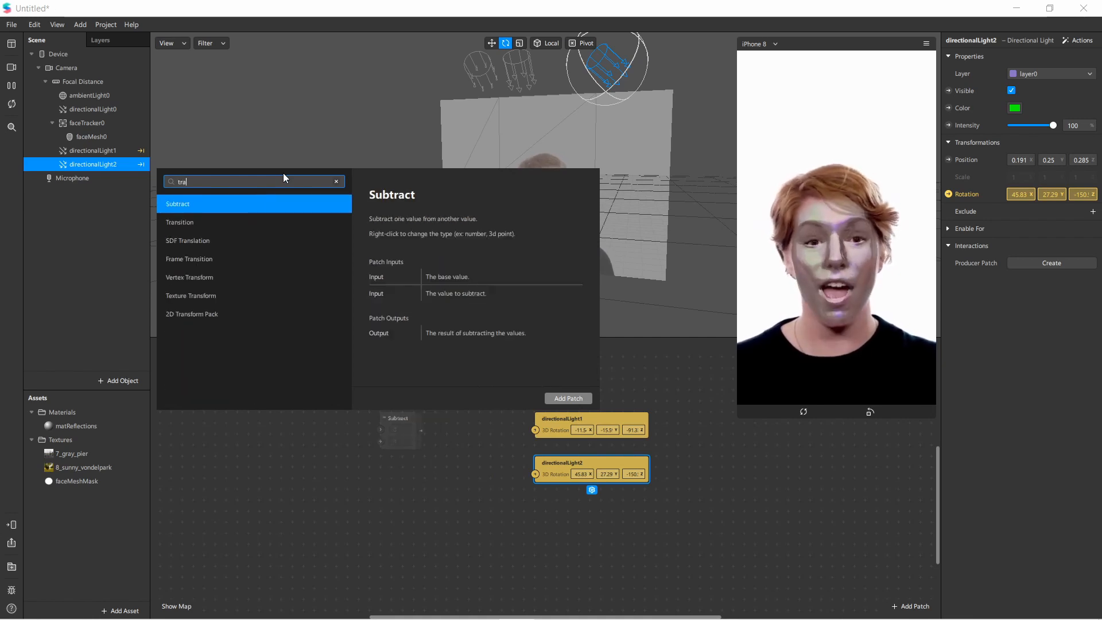
click(248, 224)
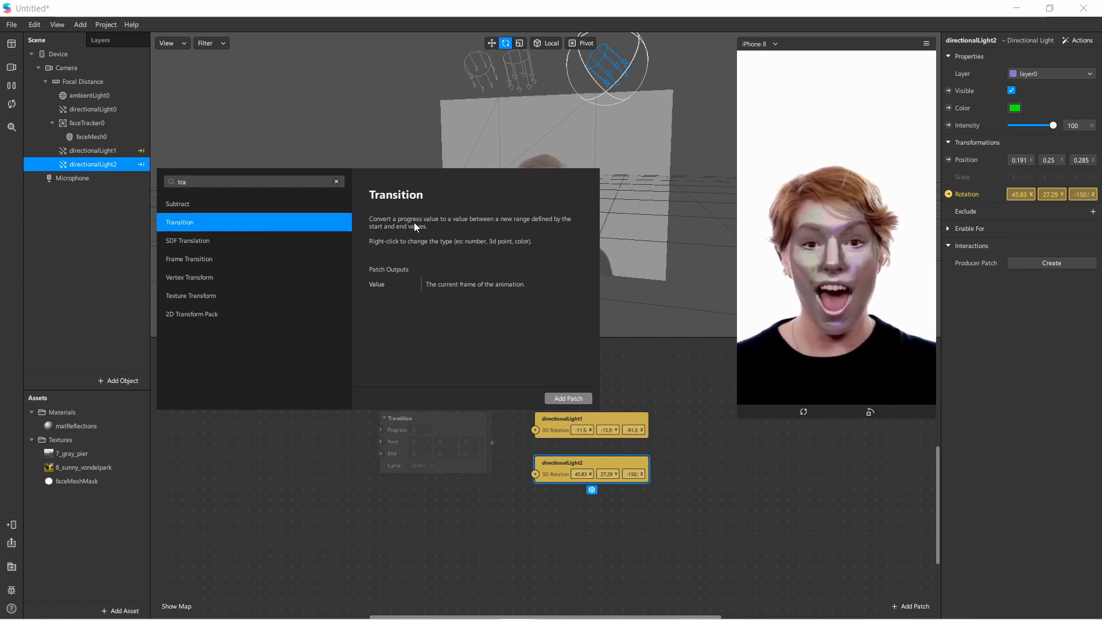
double_click(307, 223)
click(467, 423)
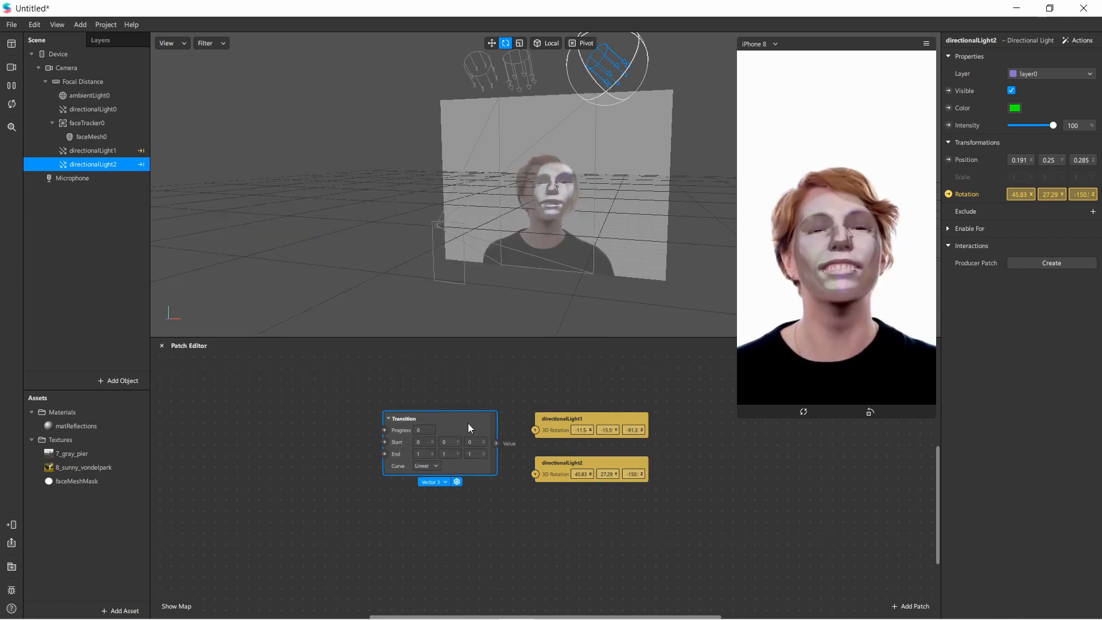
drag(467, 422, 473, 424)
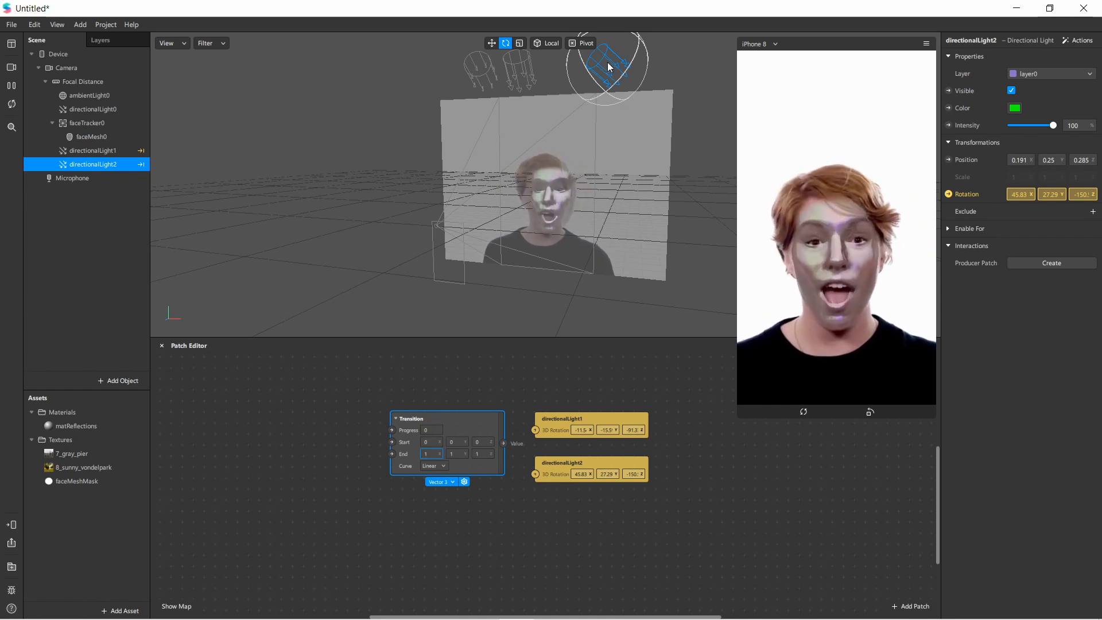
Step: Add a Loop Animation patch and place it ahead of the Transition patch
double_click(328, 422)
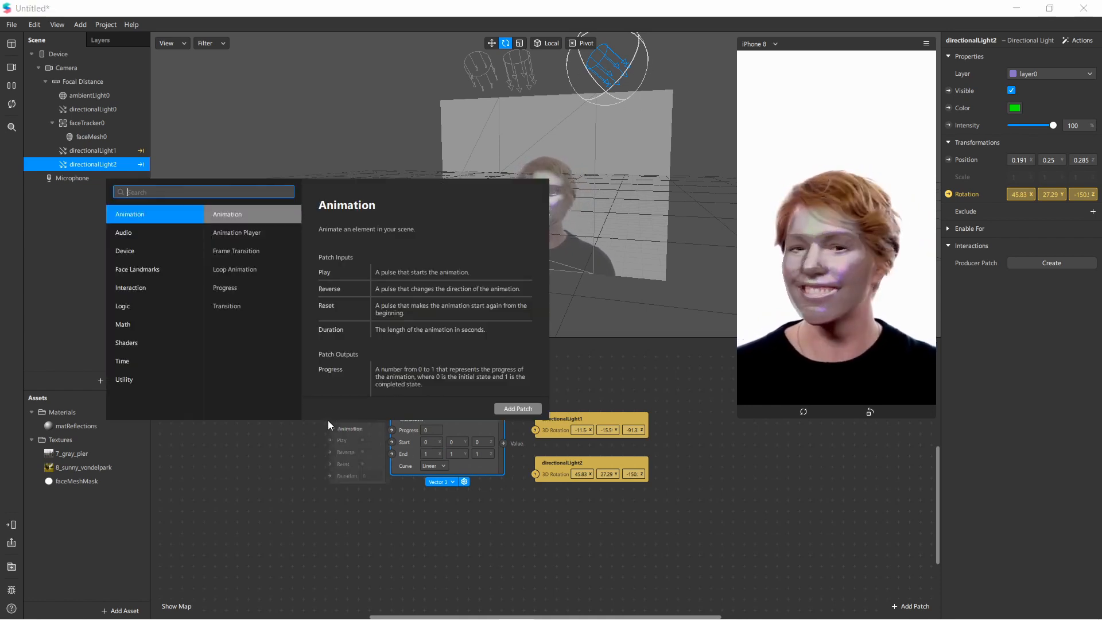
text(loop)
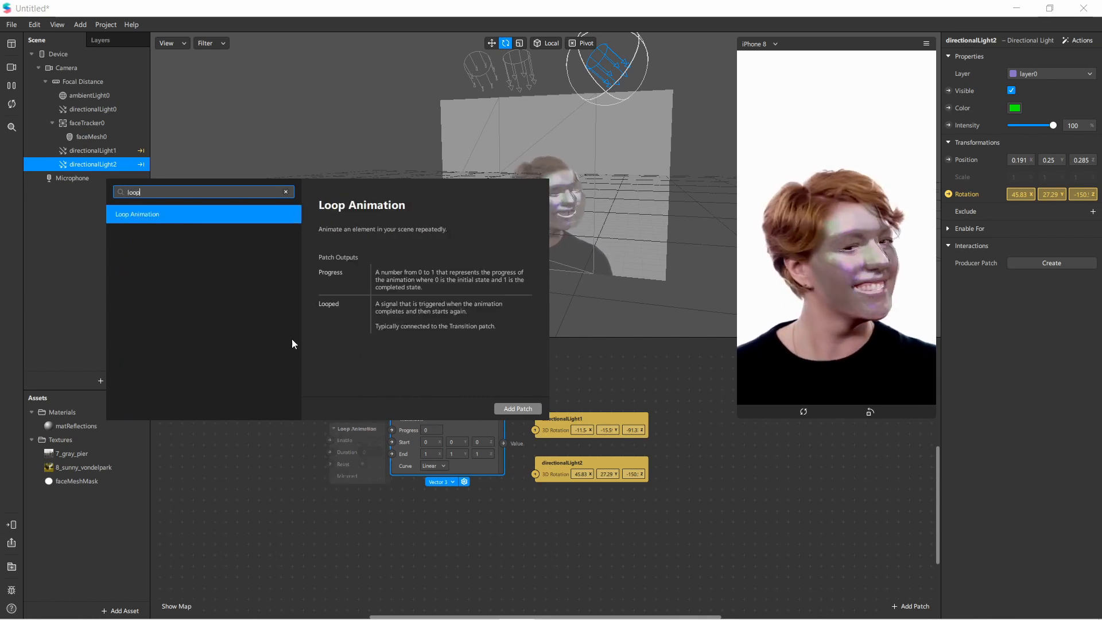
double_click(204, 213)
drag(370, 427, 303, 417)
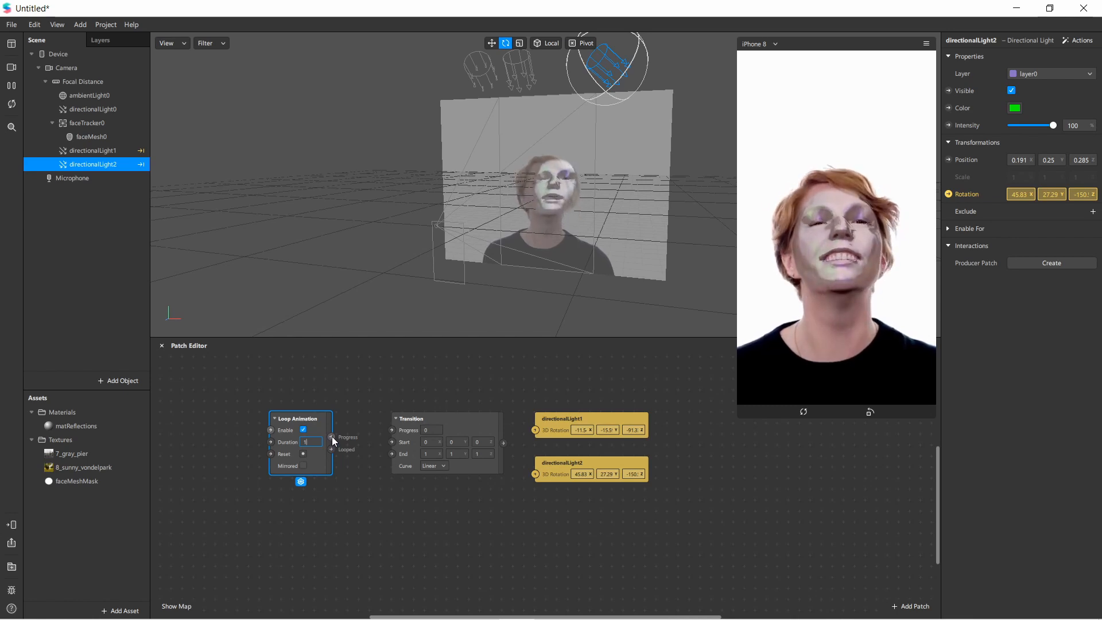
Step: Connect the Loop Animation's Progress output to the Transition's Progress input and set the loop Duration to 5
drag(333, 440, 380, 433)
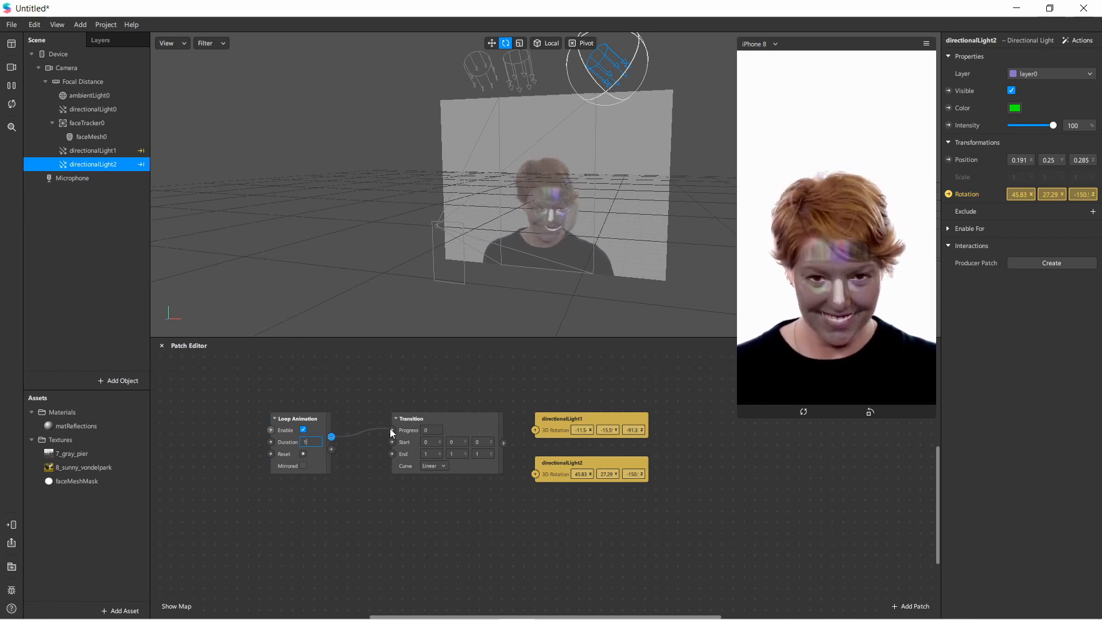
drag(391, 428, 391, 429)
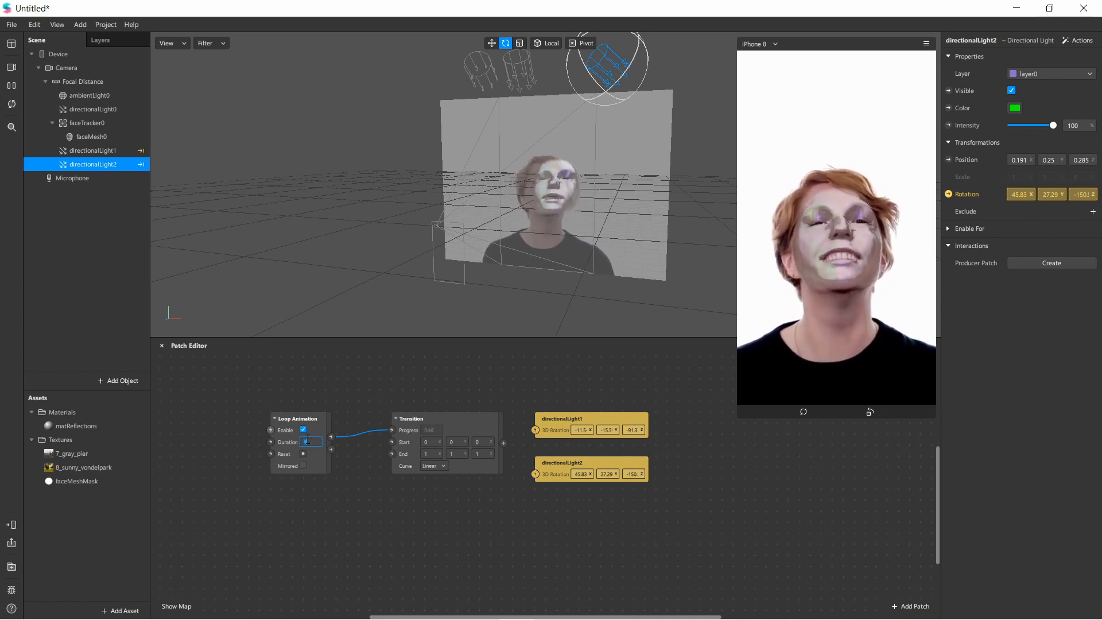
click(361, 405)
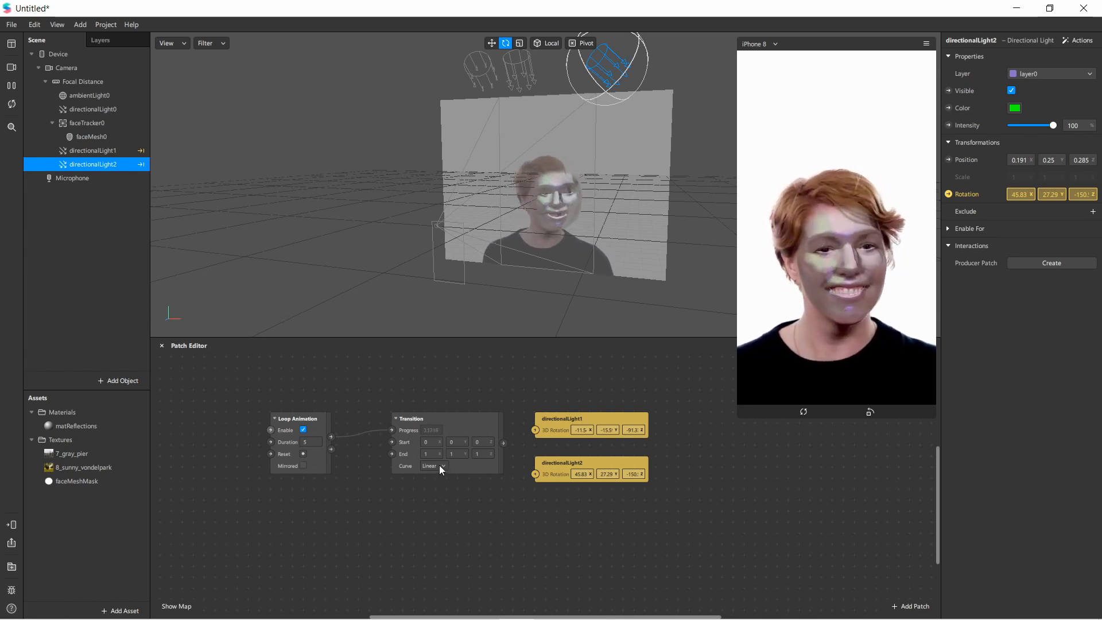
Step: Set the Transition patch's value type to Vector 3
click(467, 428)
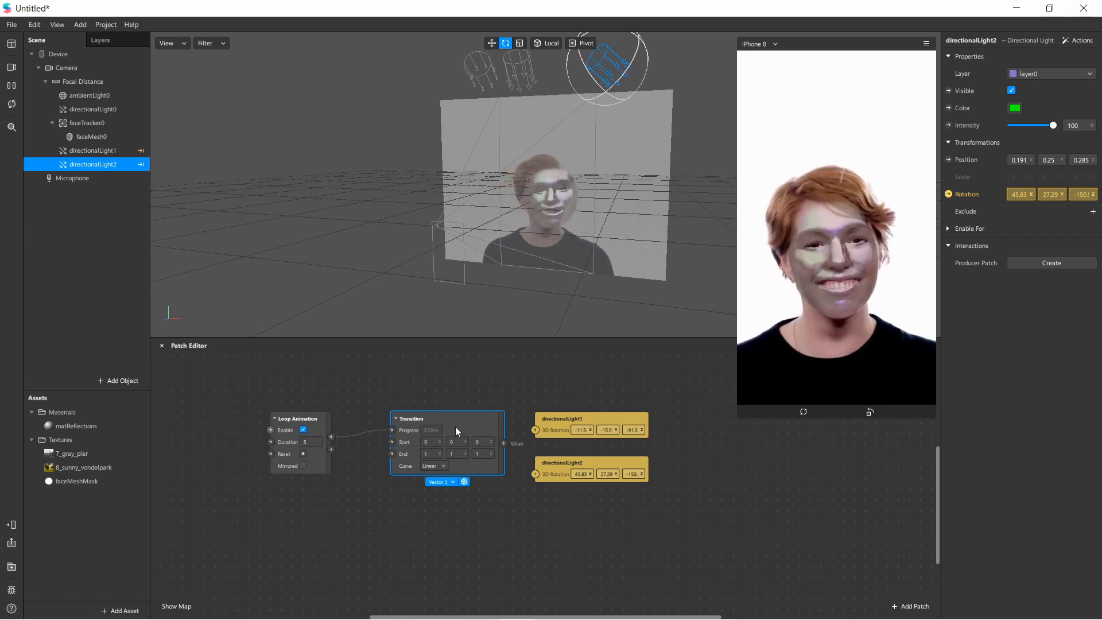
click(438, 480)
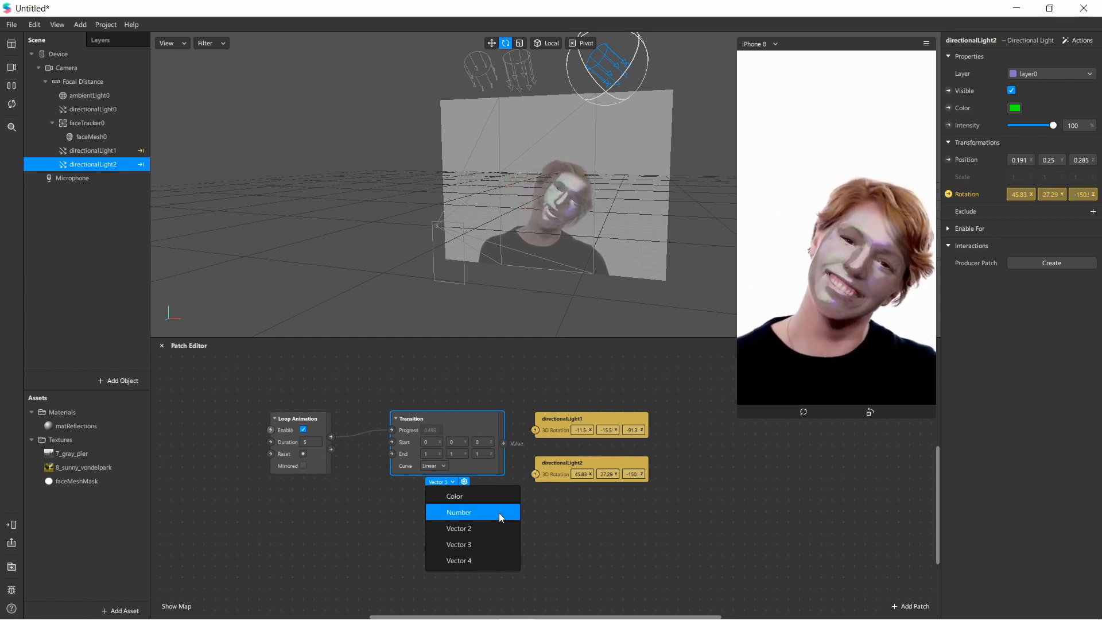
click(477, 549)
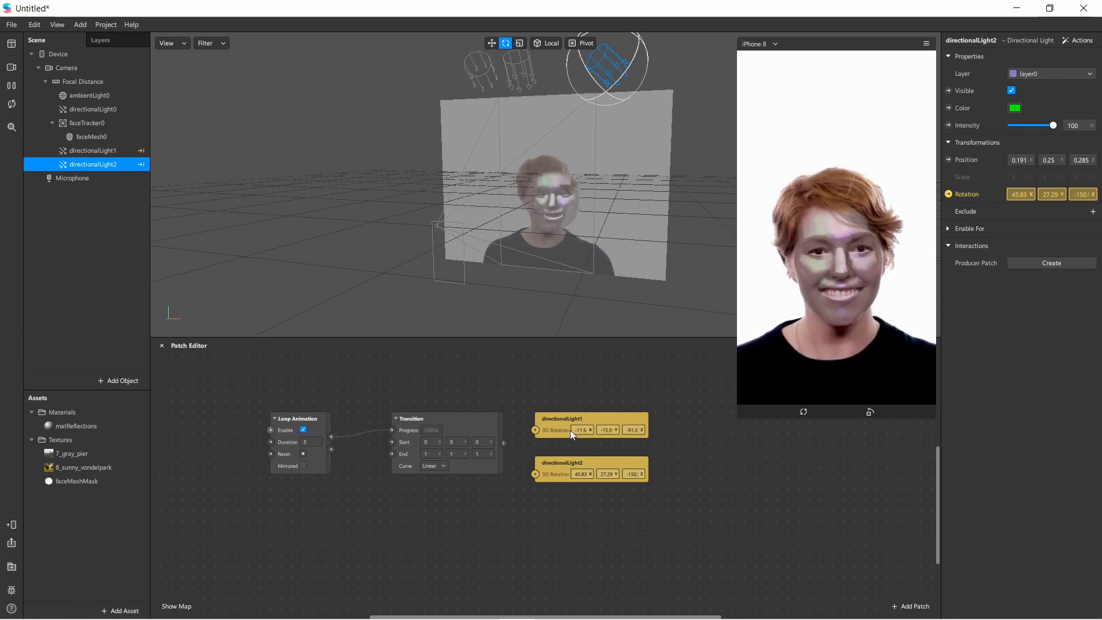
Step: Set the X component of the Transition patch's End value to 360
click(469, 469)
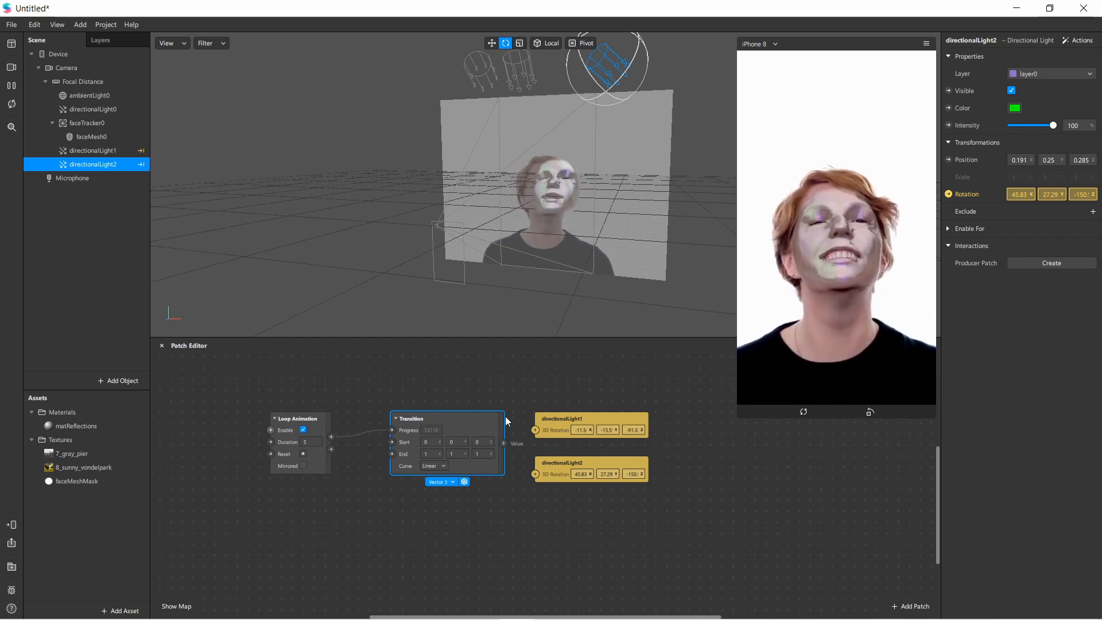
click(433, 441)
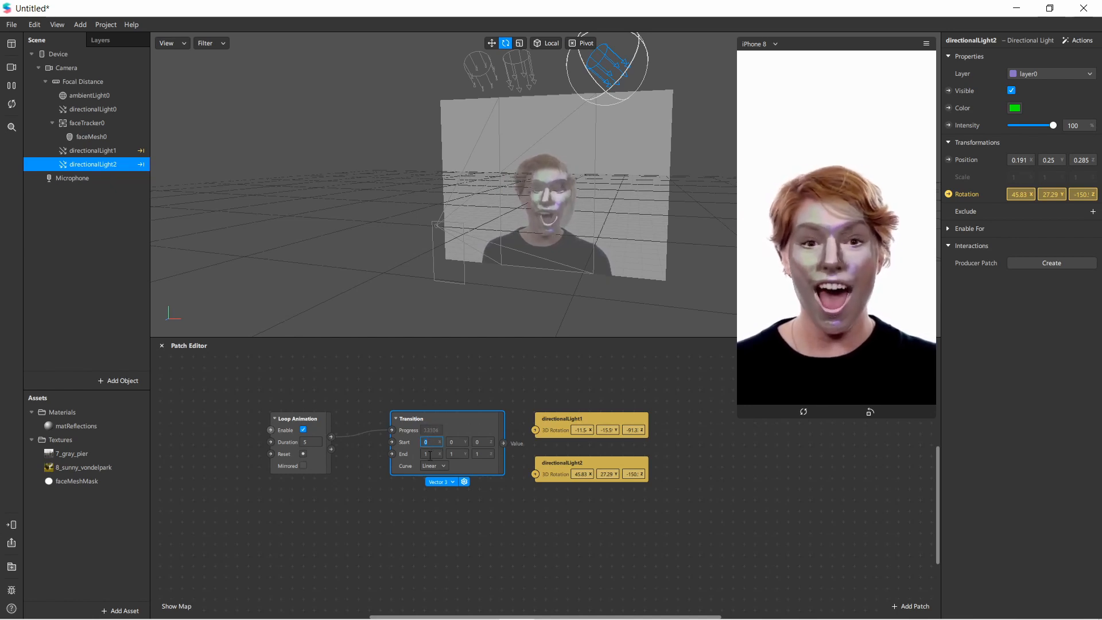
click(429, 454)
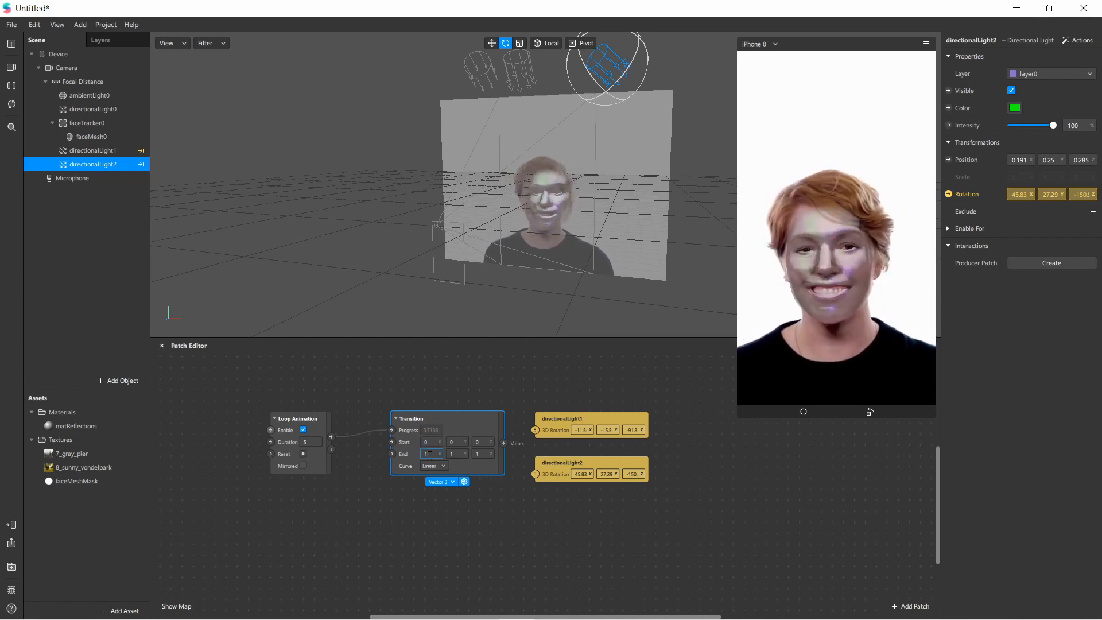
drag(430, 455, 411, 457)
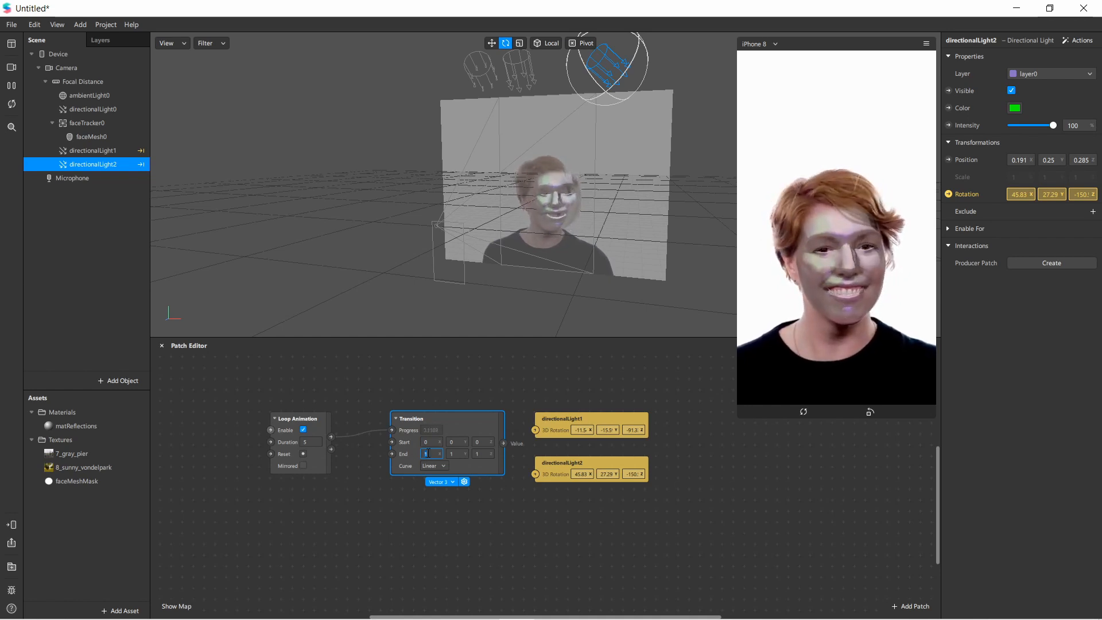
text(360)
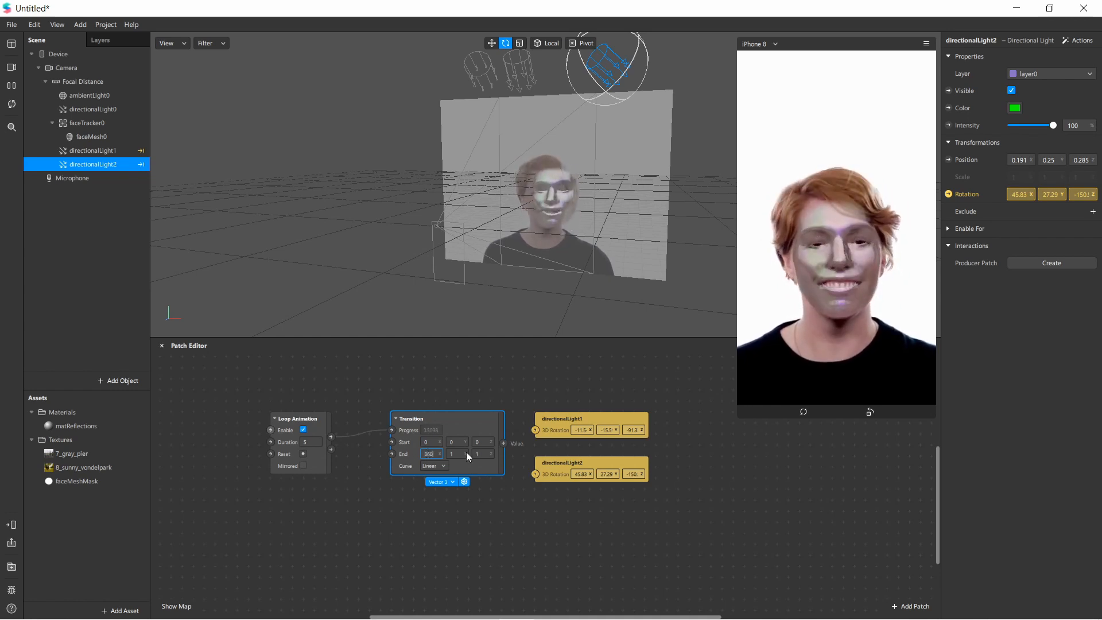
key(Return)
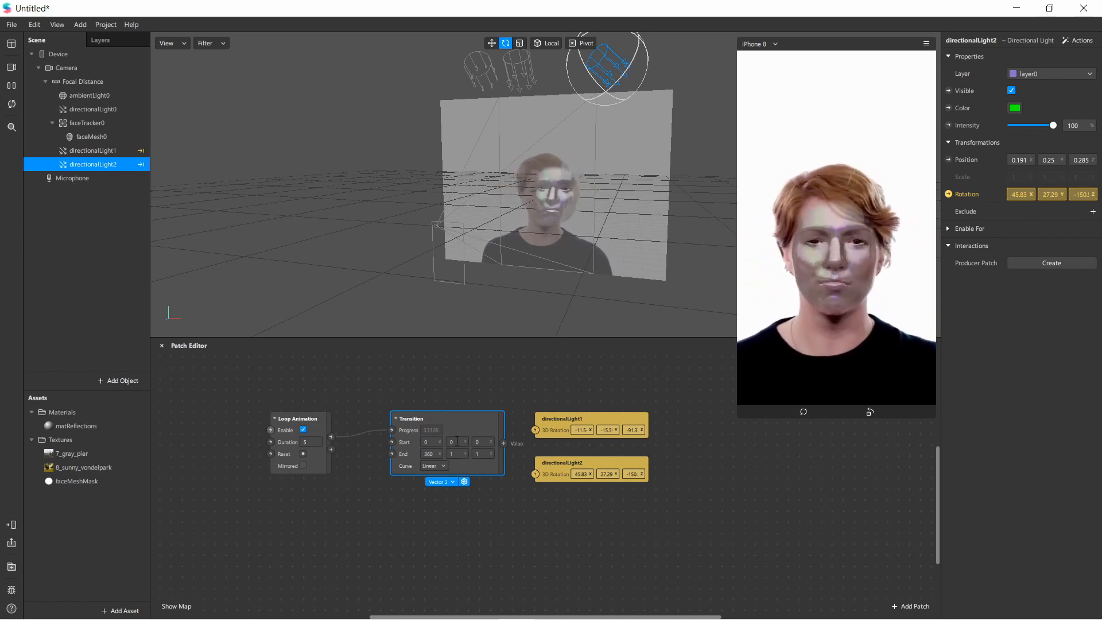
Step: Set the Y component of the Transition patch's End value to 360 and its Z component to 0
click(457, 441)
click(457, 454)
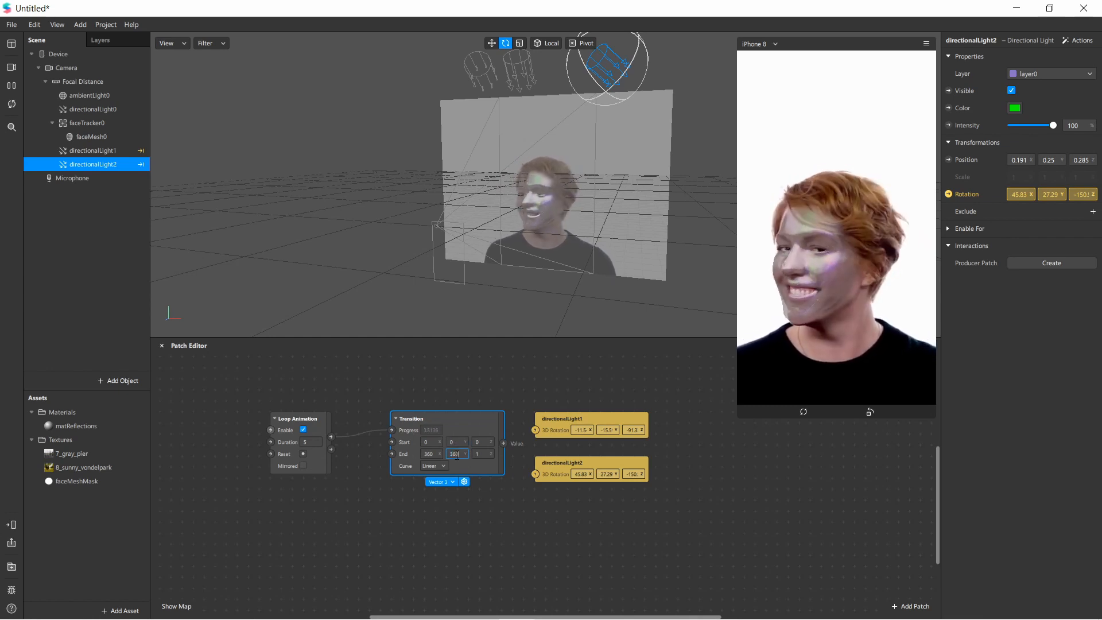
text(360)
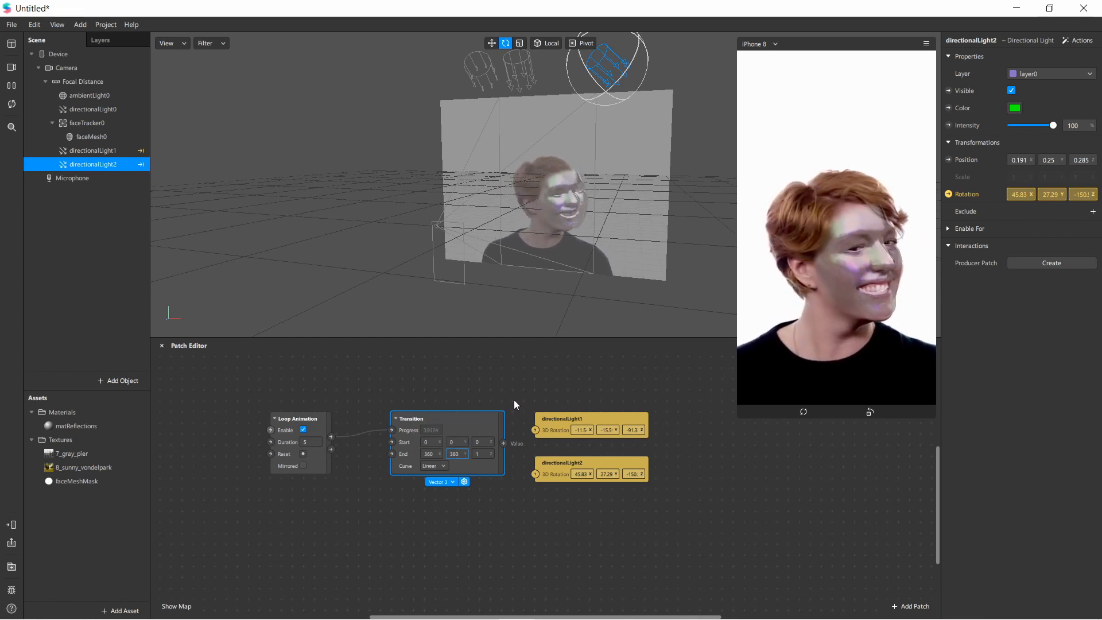
key(Return)
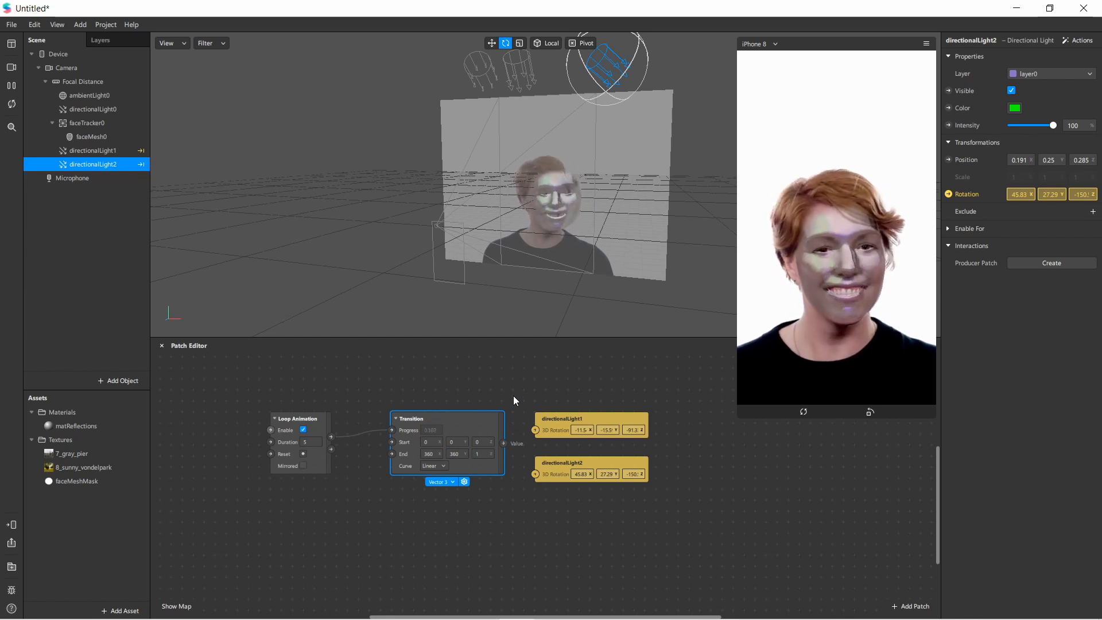
click(481, 454)
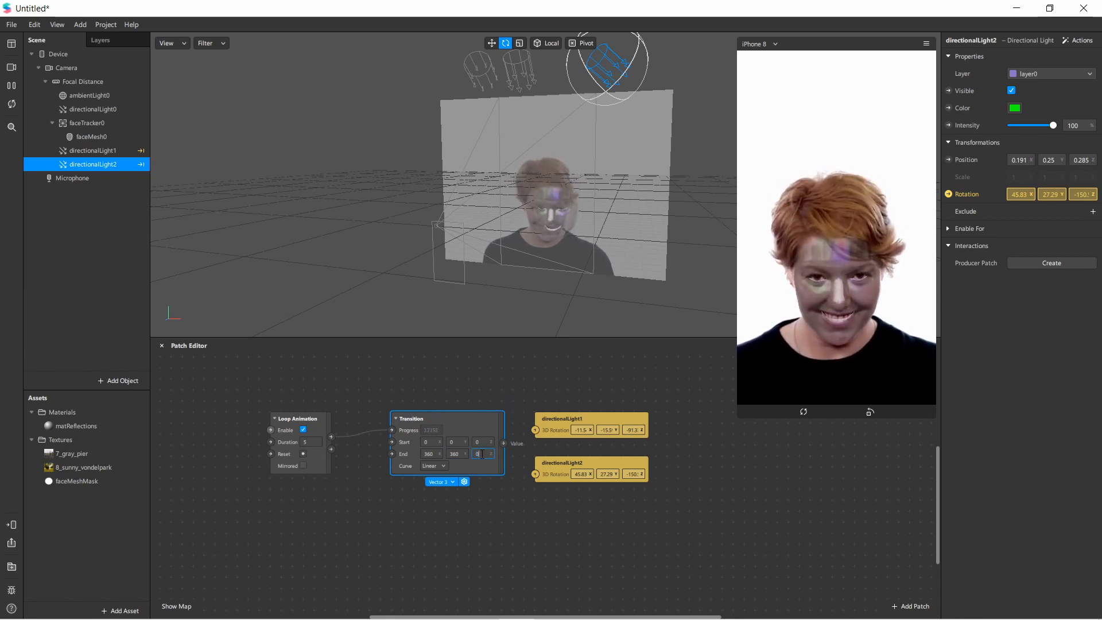
text(0)
key(Return)
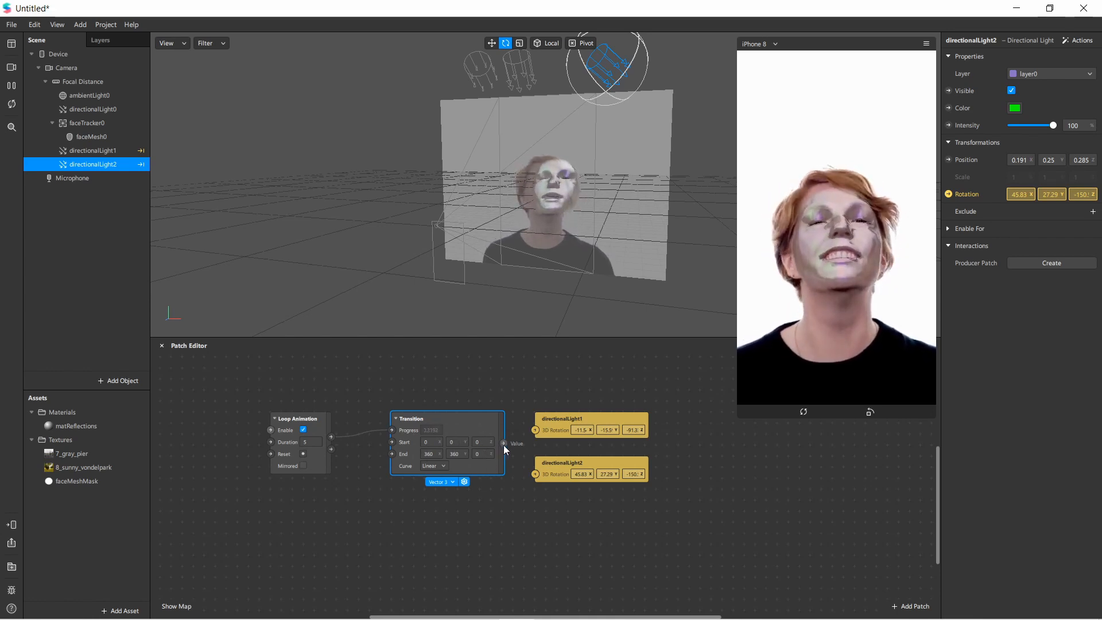
Step: Connect the Transition's Value output to directionalLight1's 3D Rotation input and set the Loop Animation's Duration to 3
drag(559, 418, 581, 417)
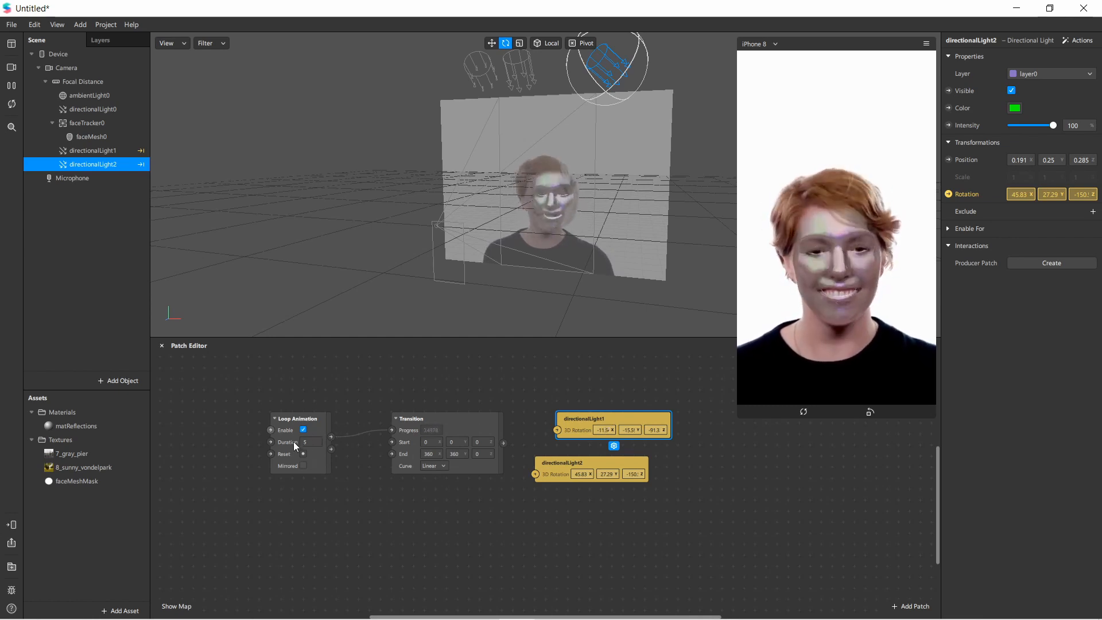
key(BackSpace)
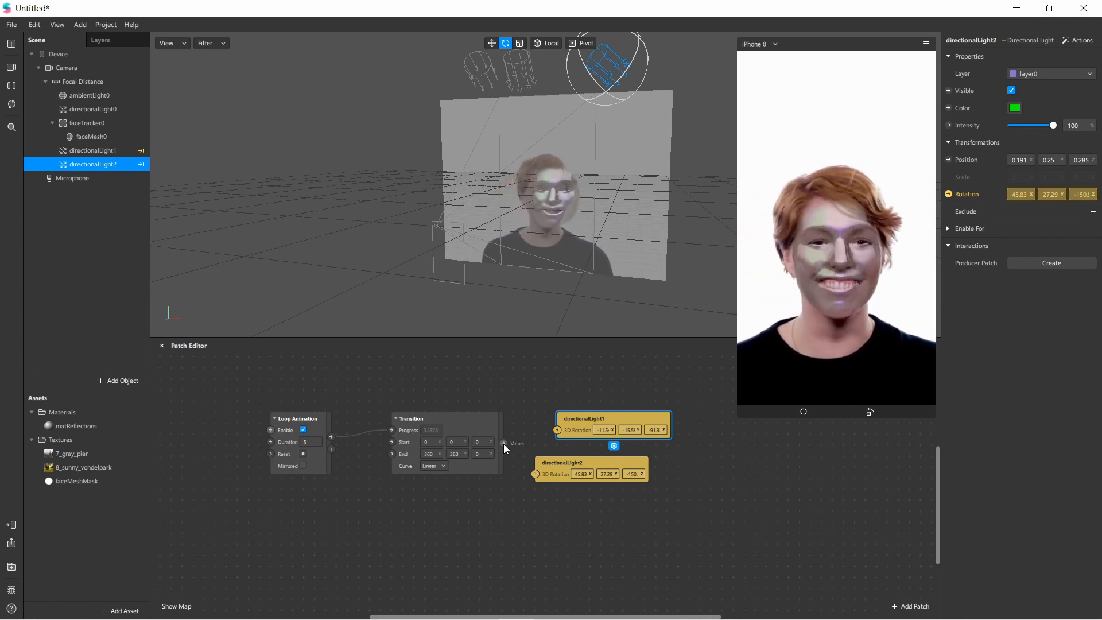
drag(504, 443, 530, 441)
drag(555, 431, 555, 431)
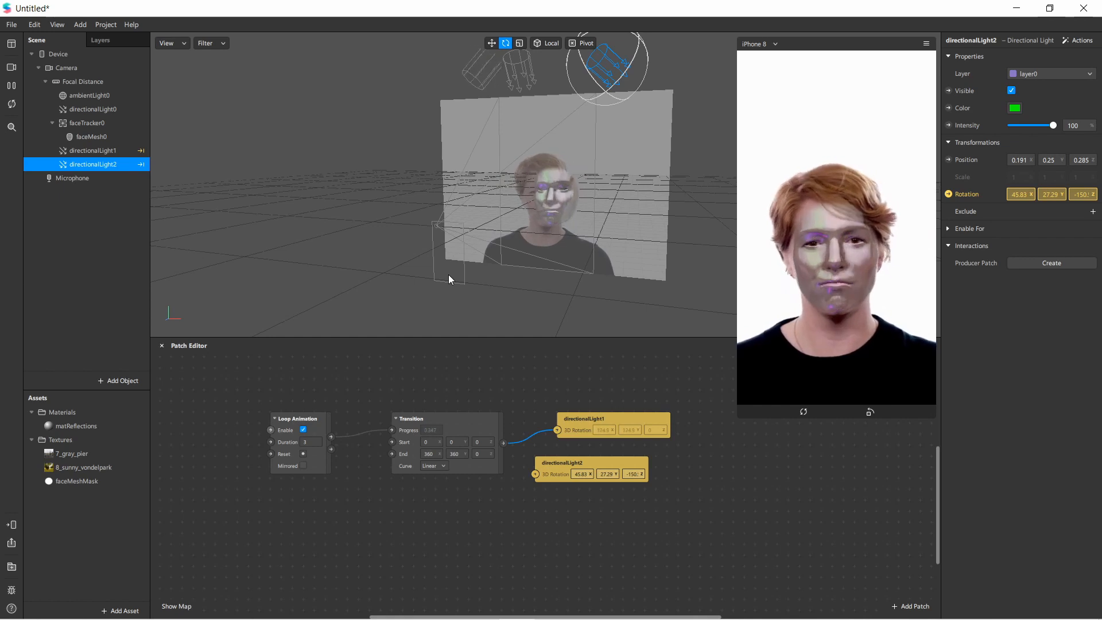
Step: Enlarge the device preview and move the directionalLight2 rotation patch down, lining it up beneath the directionalLight1 patch
drag(739, 416, 652, 567)
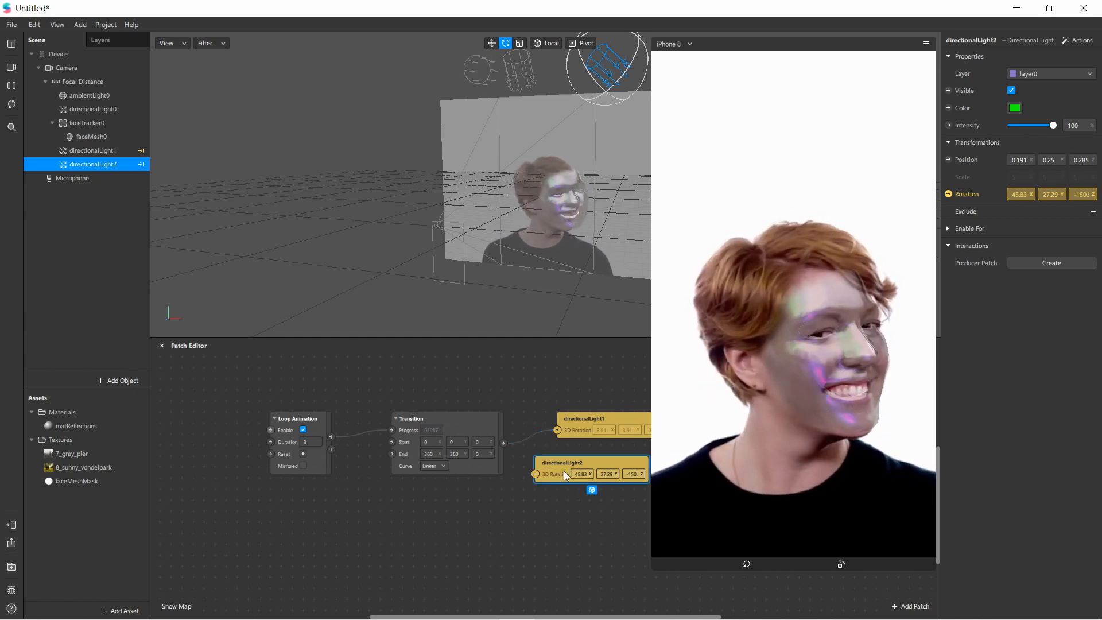
drag(565, 475, 587, 518)
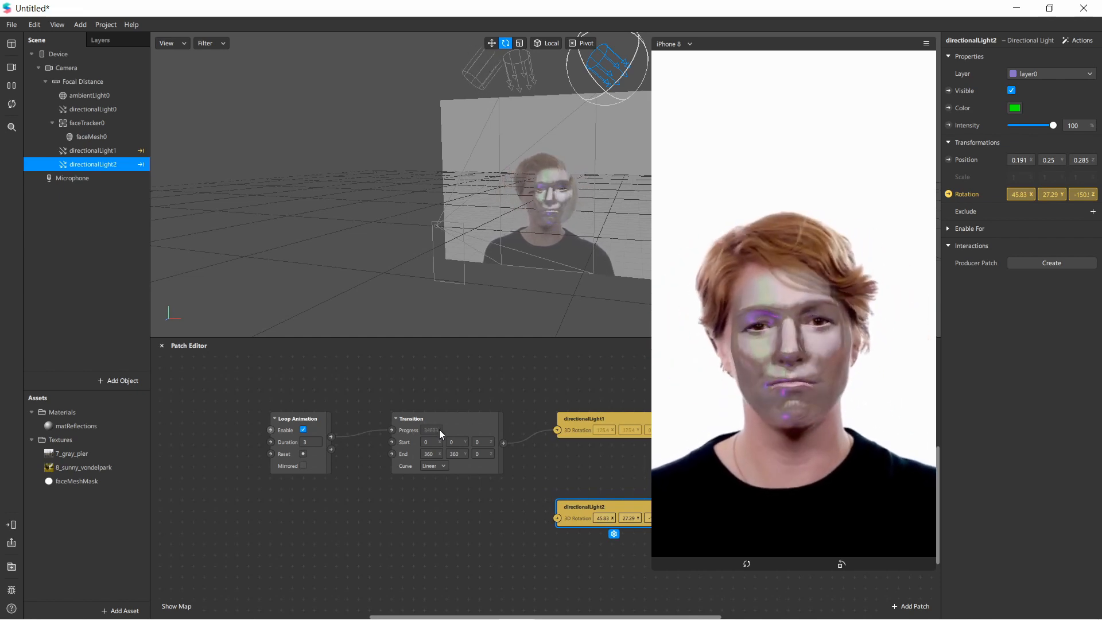
Step: Duplicate the Loop Animation and Transition patches together and place the copies directly below the originals
click(319, 425)
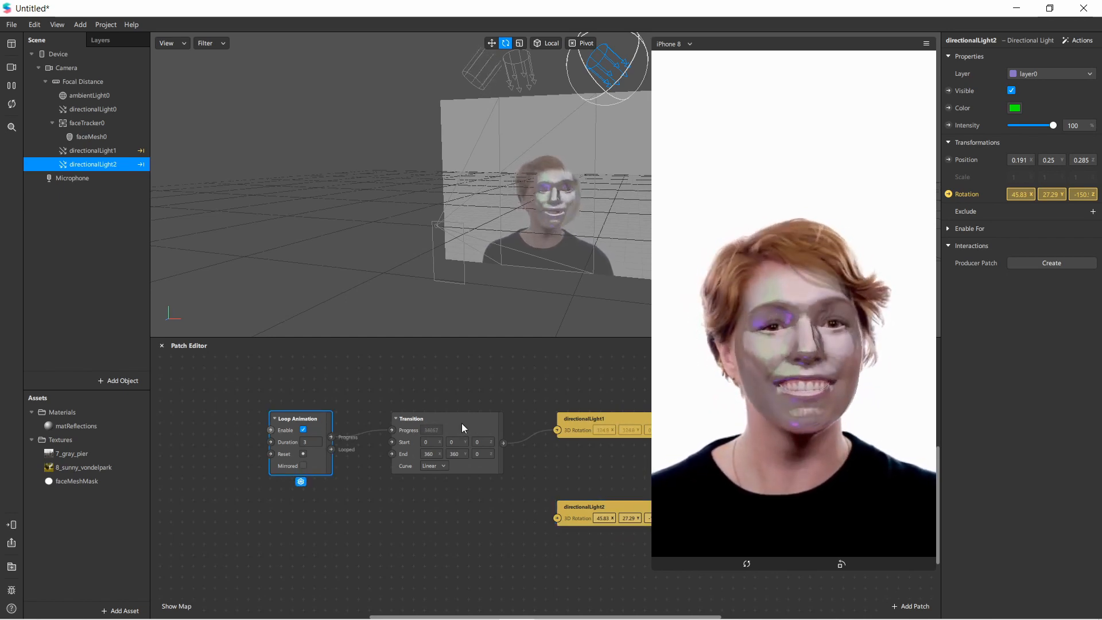
click(462, 424)
click(312, 423)
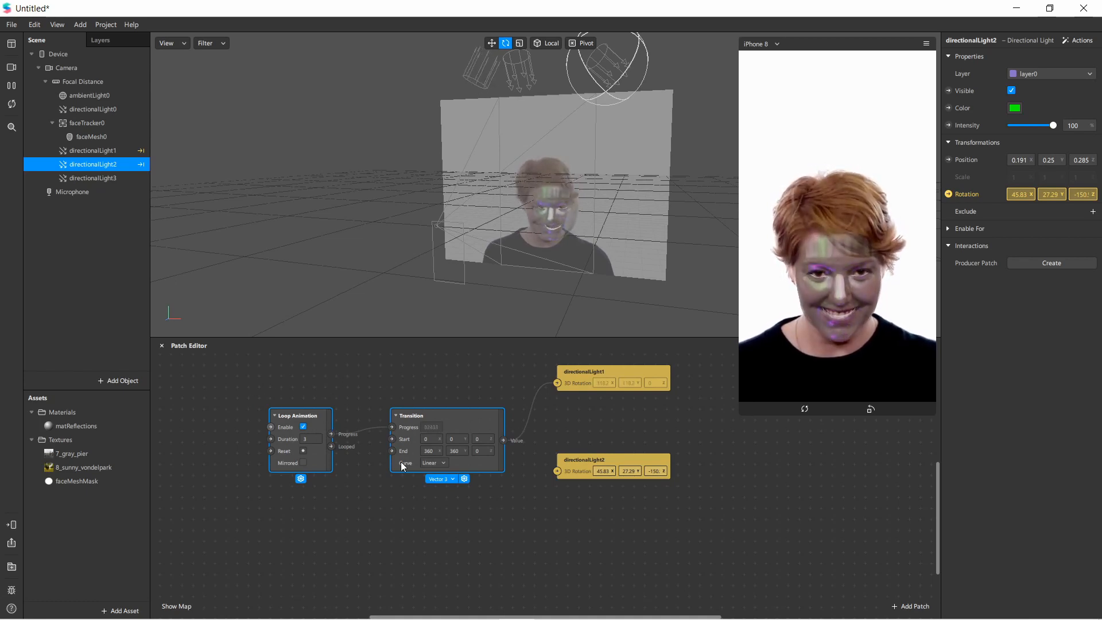
drag(231, 370, 514, 518)
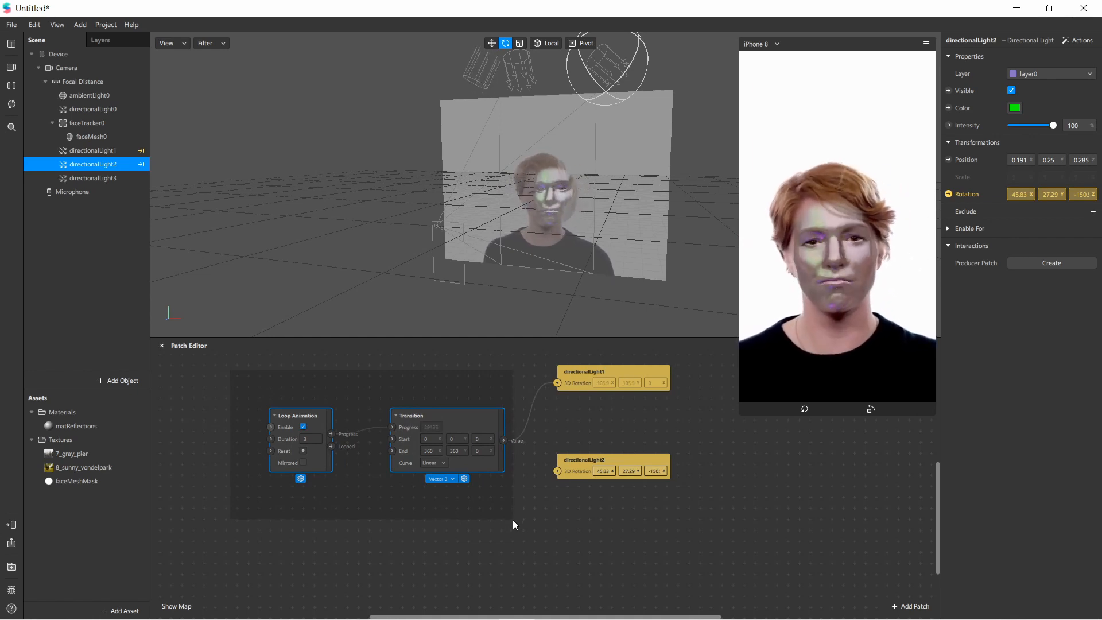
drag(511, 519, 518, 528)
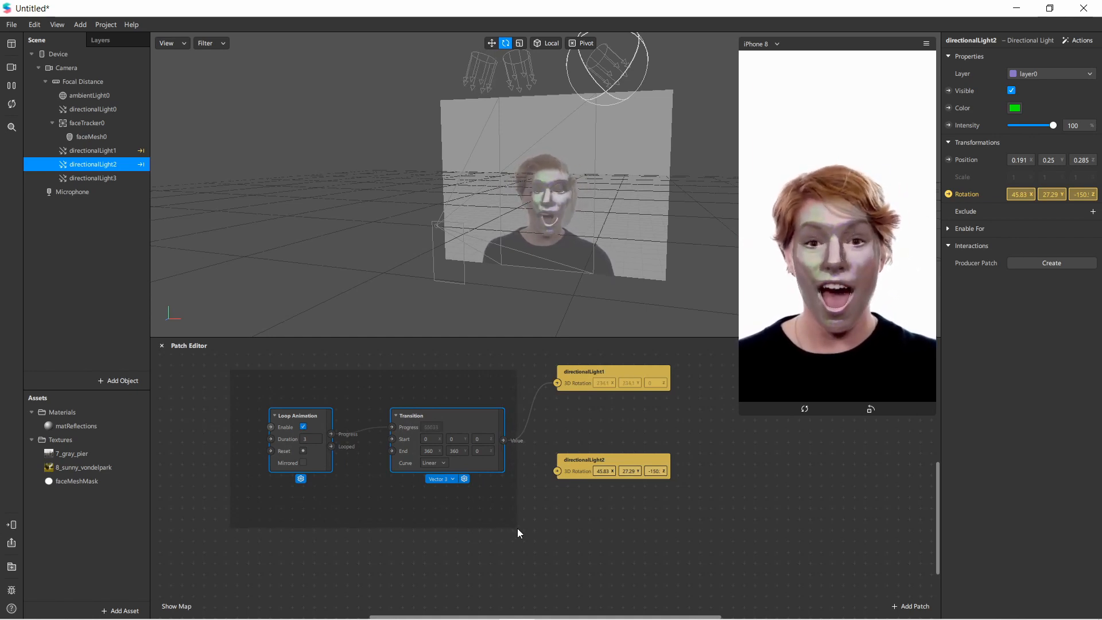
click(472, 426)
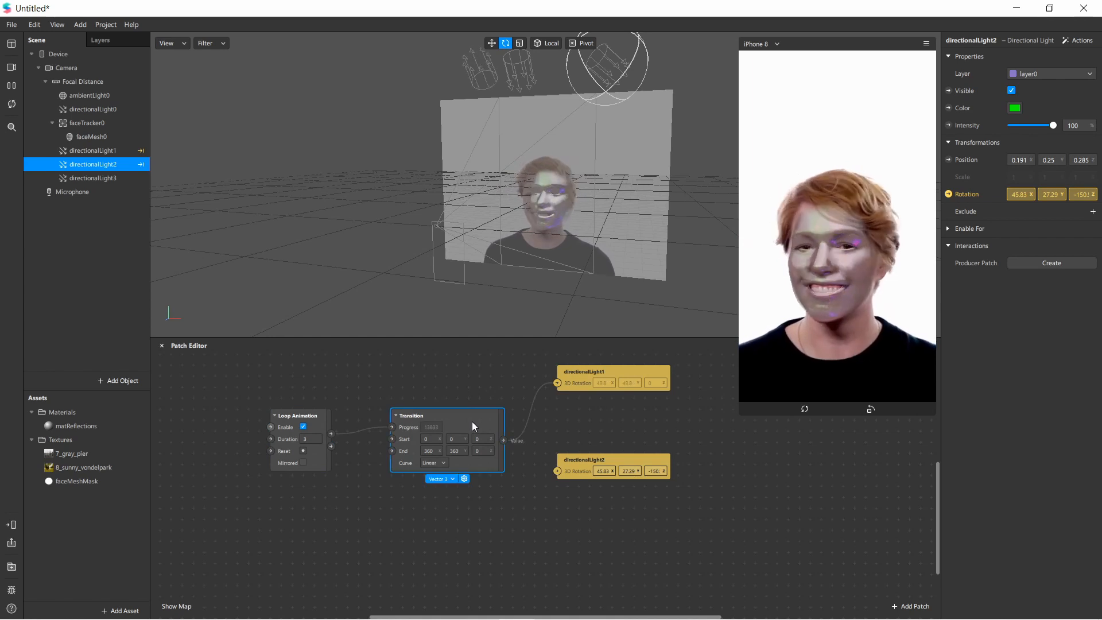
shift+click(287, 413)
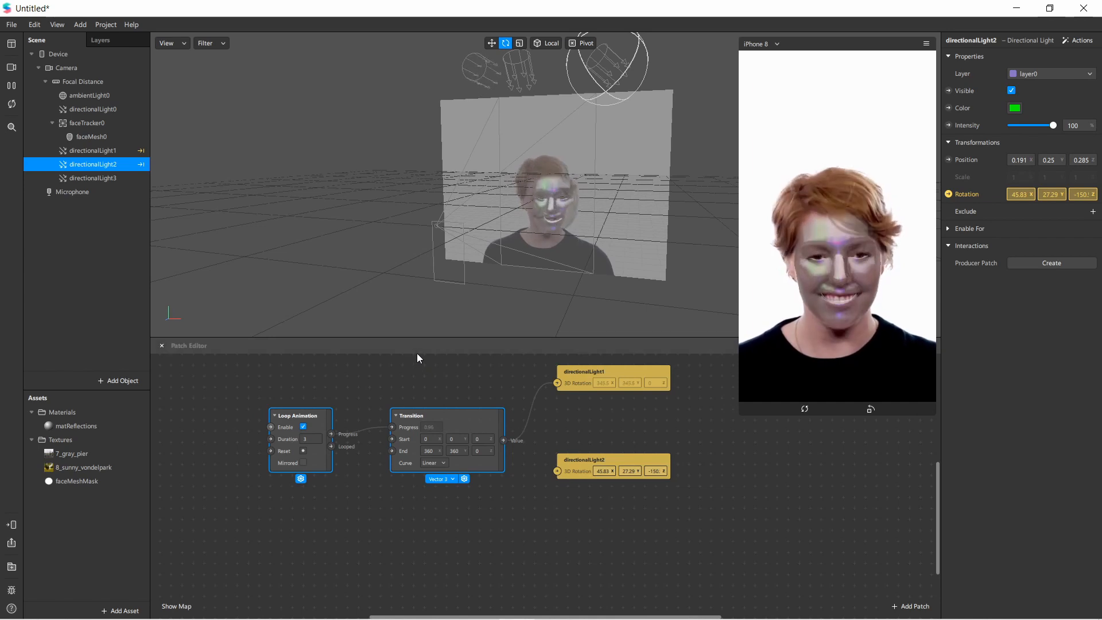
key(ctrl+d)
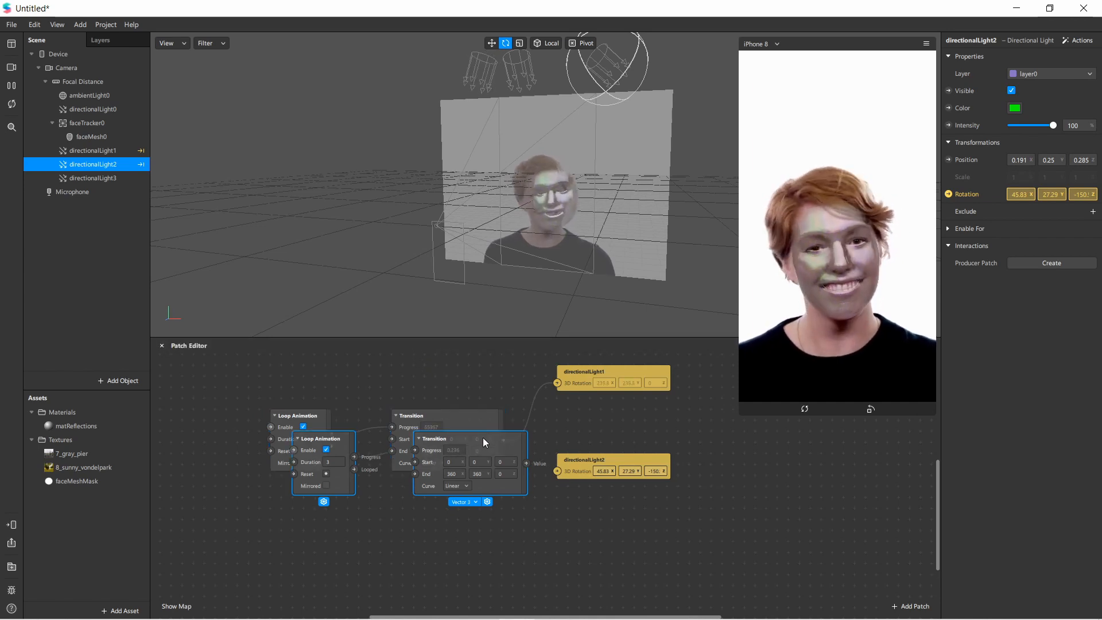
drag(483, 437, 459, 507)
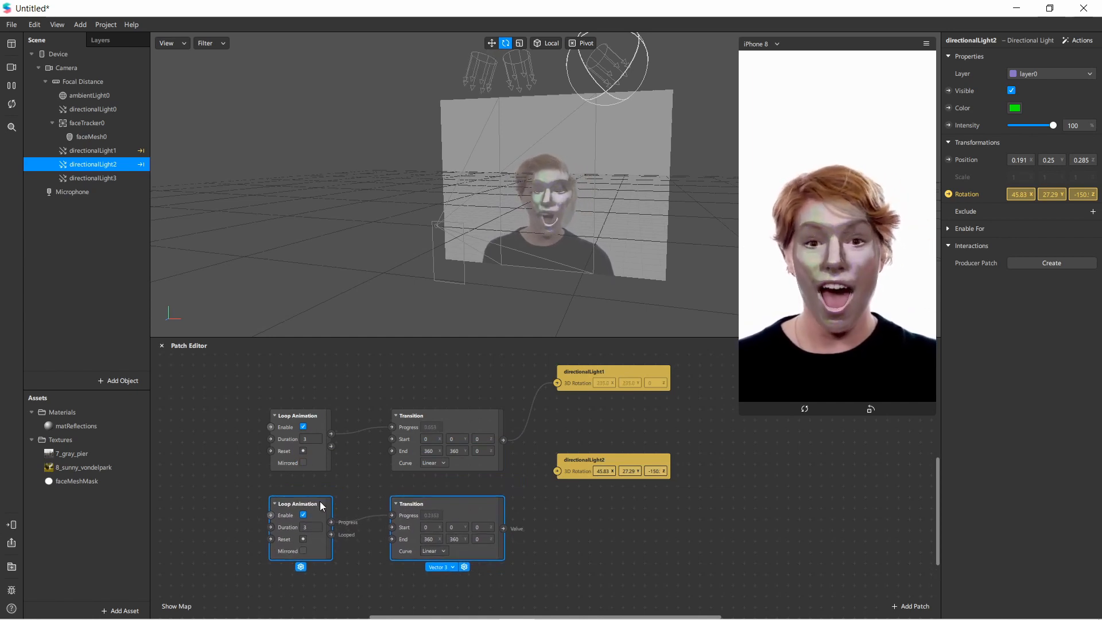
click(536, 507)
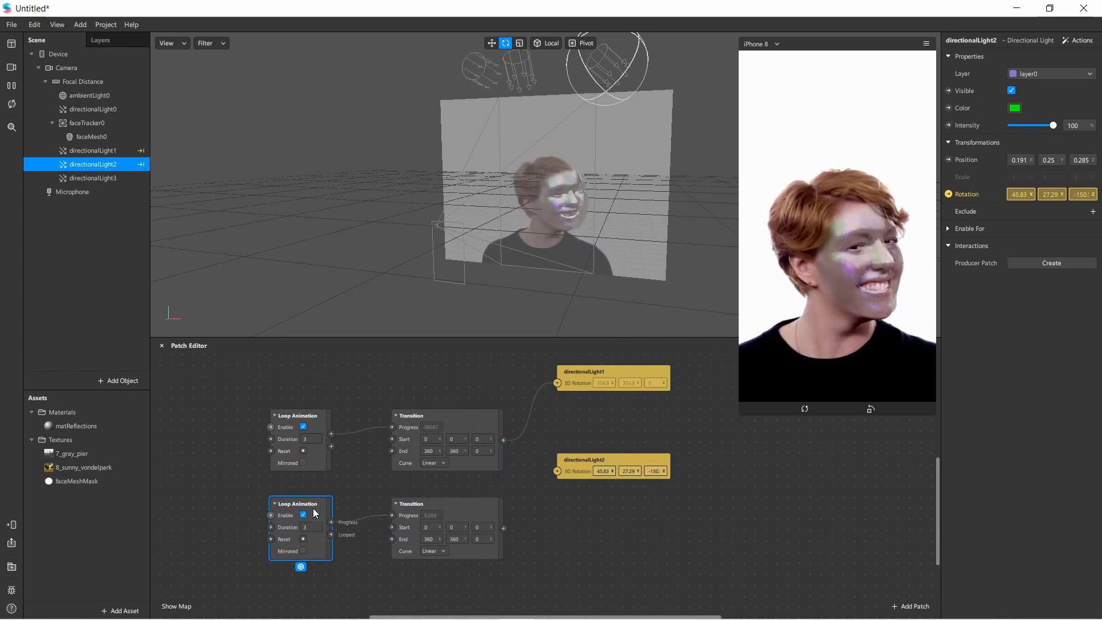
drag(540, 505, 244, 551)
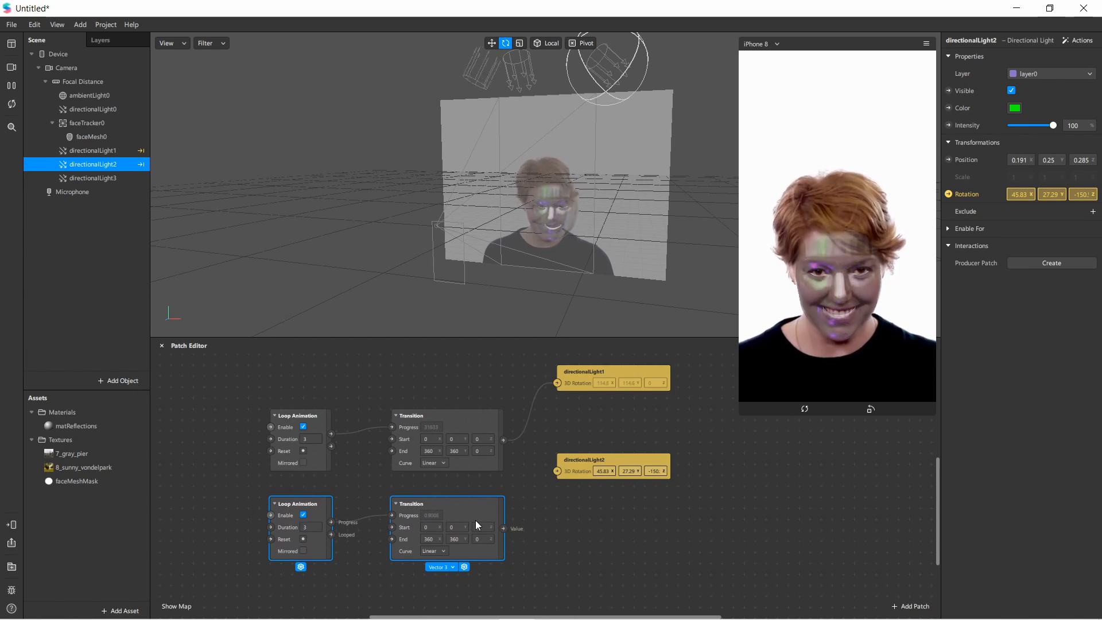
click(559, 509)
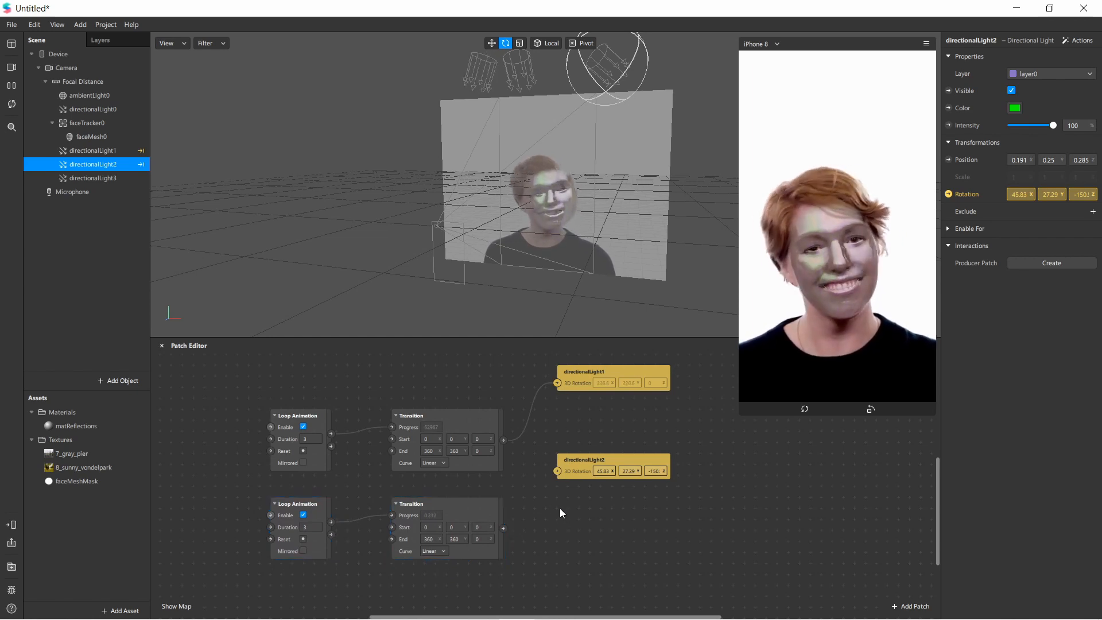
Step: Set the duplicated Loop Animation's Duration to 2 and the duplicated Transition's End X and Y components to -360
click(316, 528)
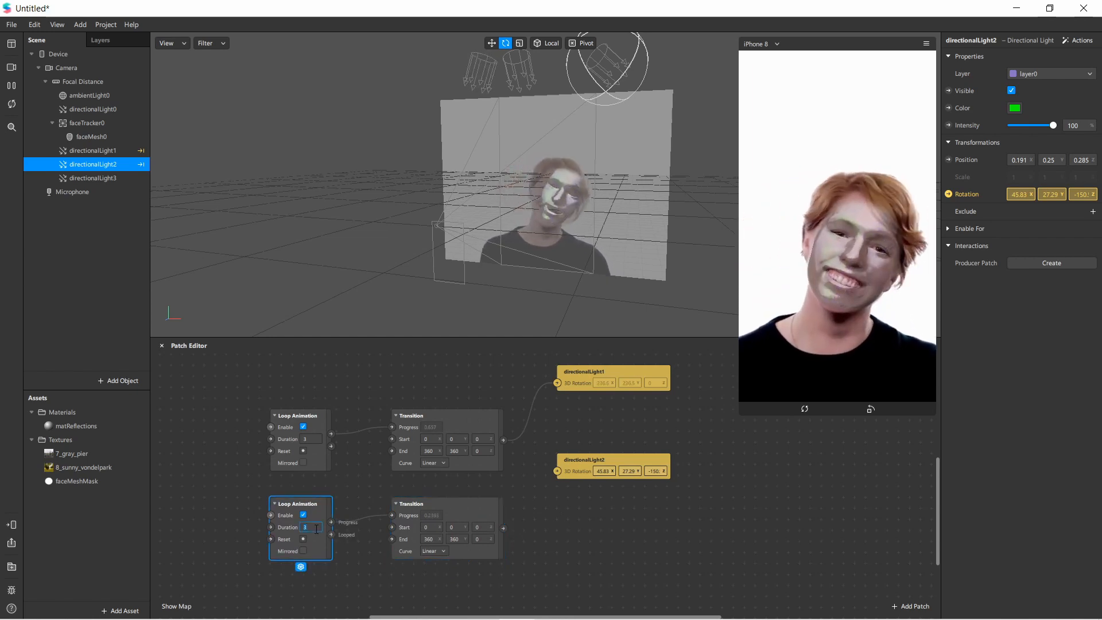
text(2)
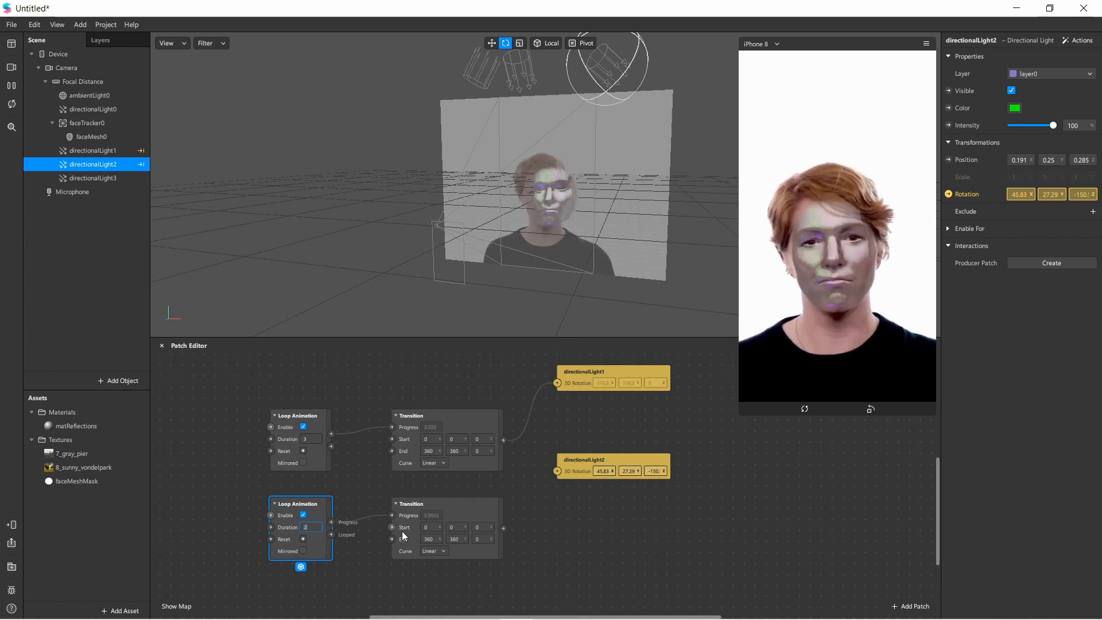
click(436, 539)
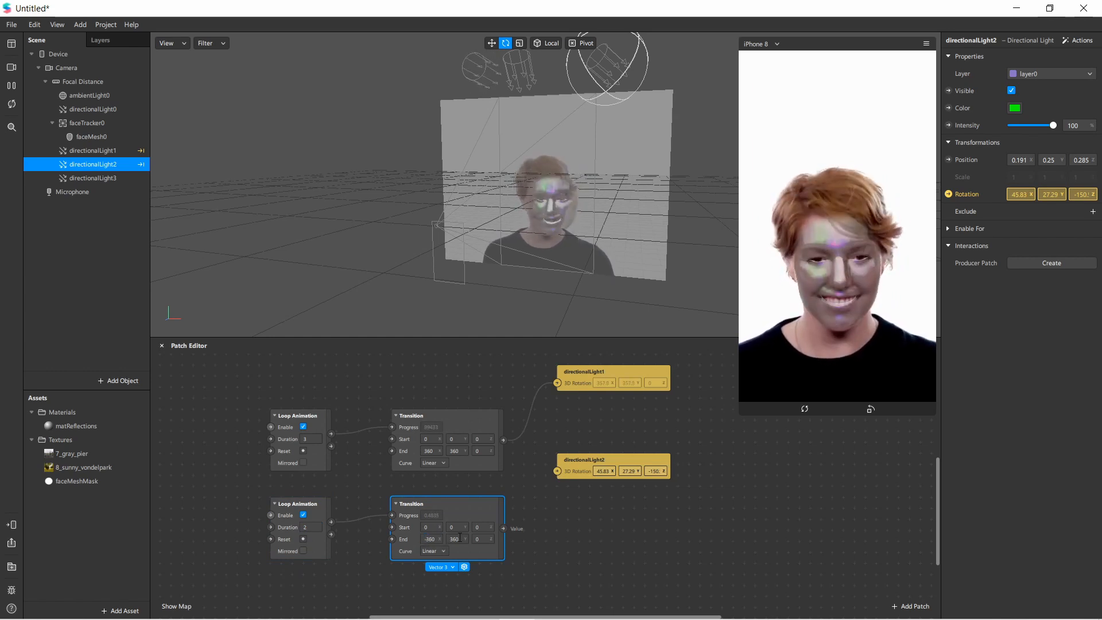
click(460, 538)
text(-360)
key(Return)
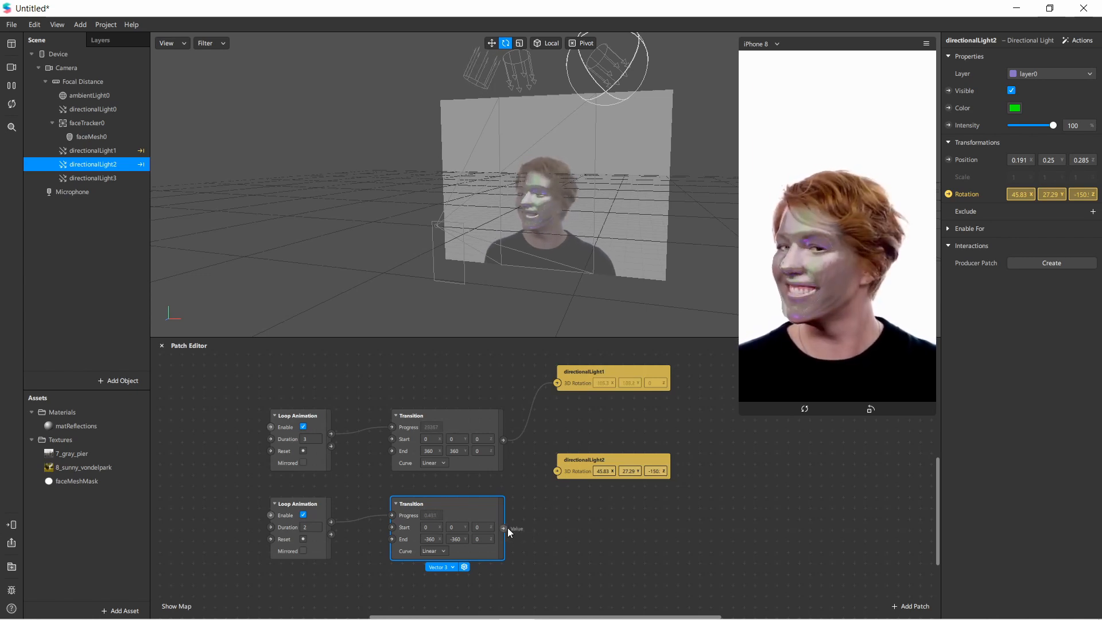
Step: Connect the duplicated Transition's Value output to directionalLight2's 3D Rotation input
drag(503, 528, 555, 472)
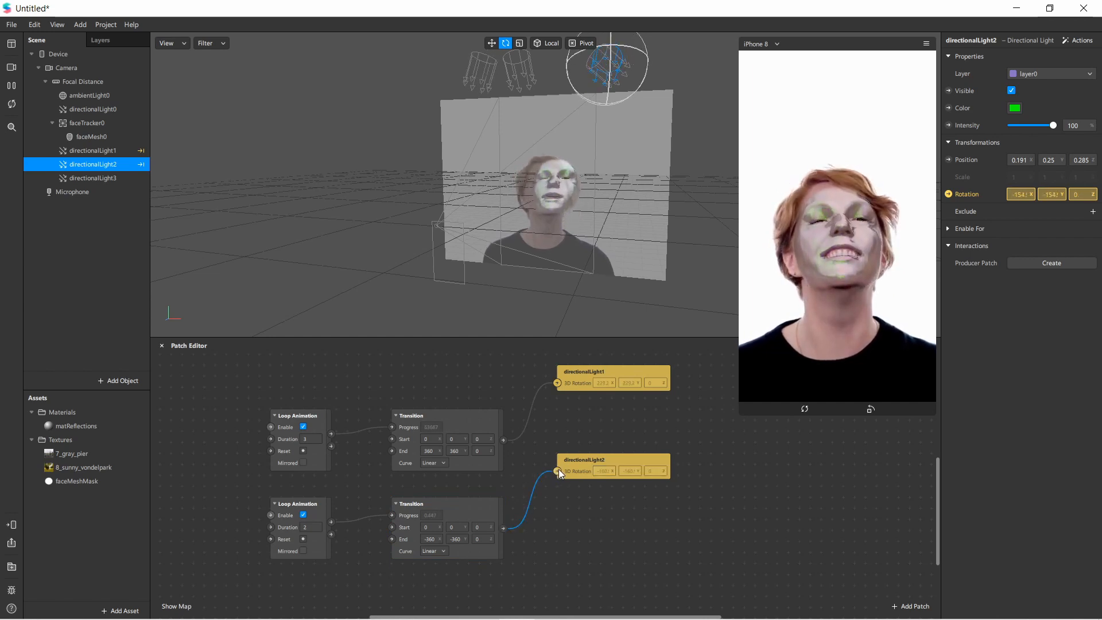
scroll(615, 74, down, 3)
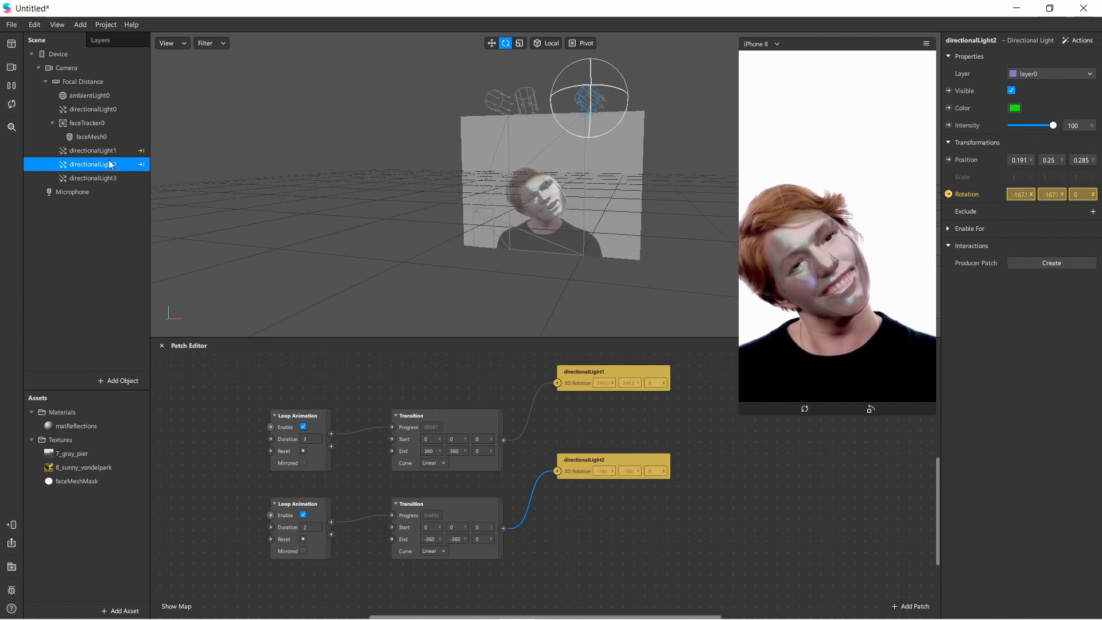
Step: Delete the directionalLight3 object from the scene
click(92, 178)
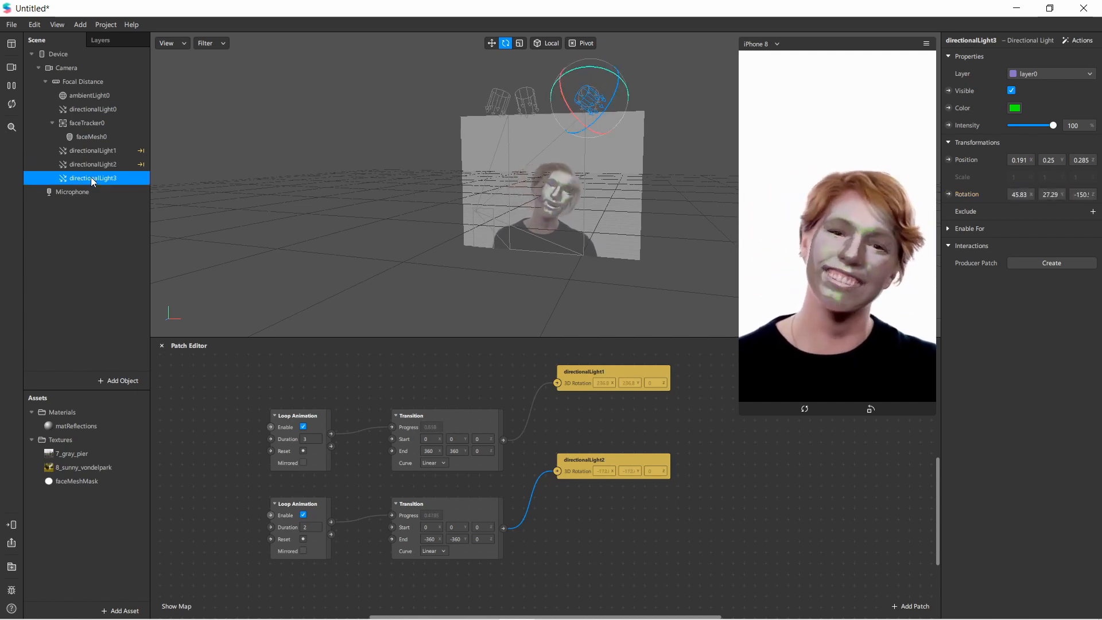
right_click(90, 179)
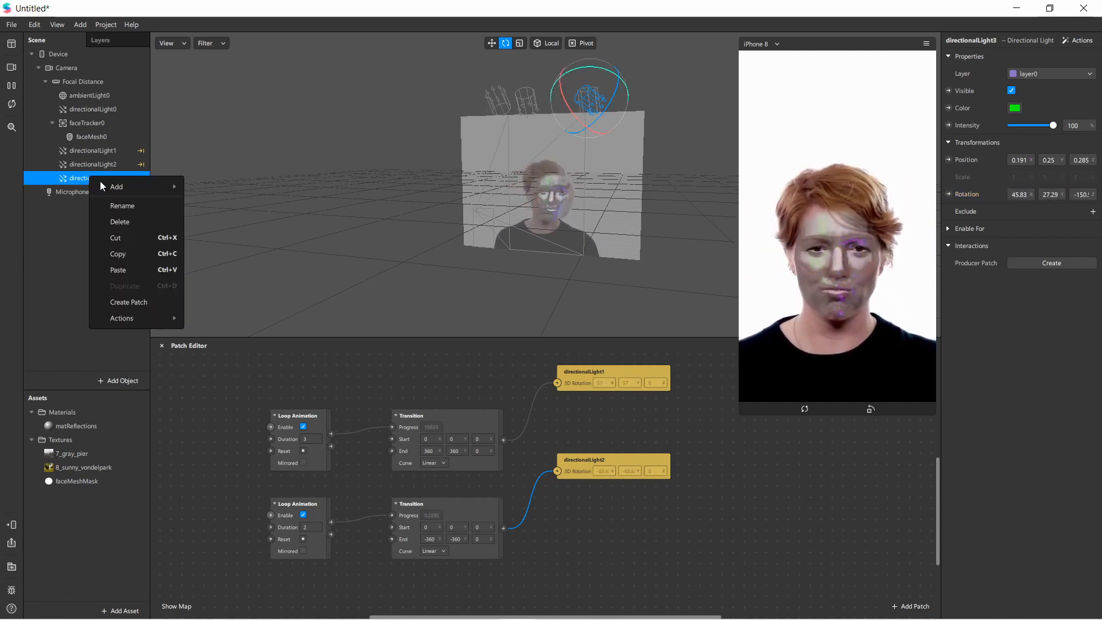
click(129, 217)
scroll(563, 126, up, 3)
scroll(564, 126, down, 2)
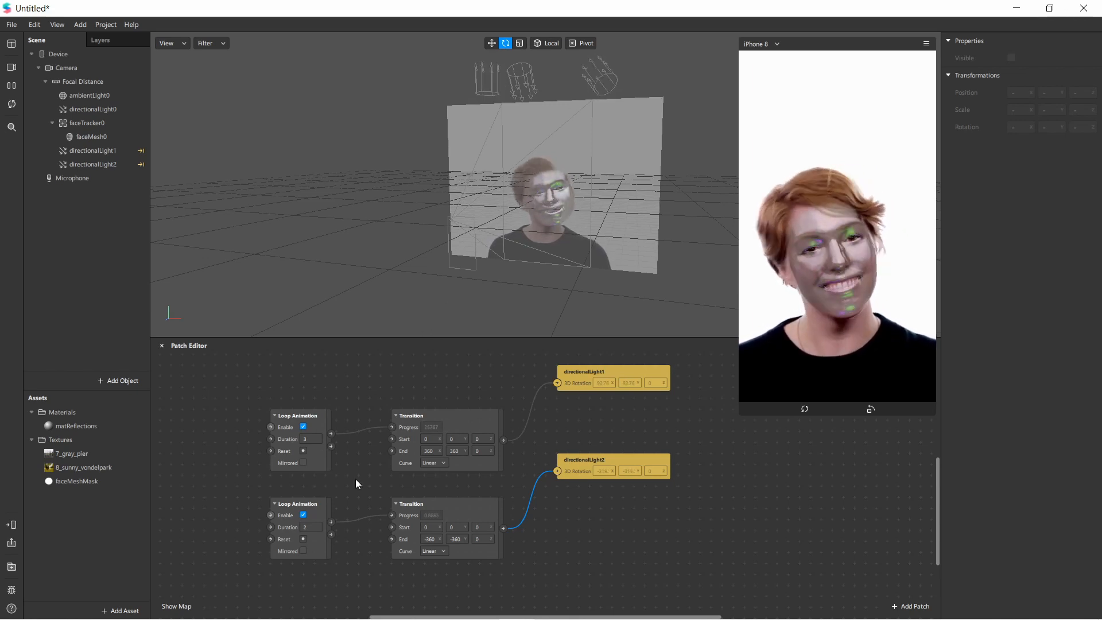
Step: Try a Duration of 1 on the Loop Animation driving directionalLight1 and set it back to 3
click(313, 439)
text(1)
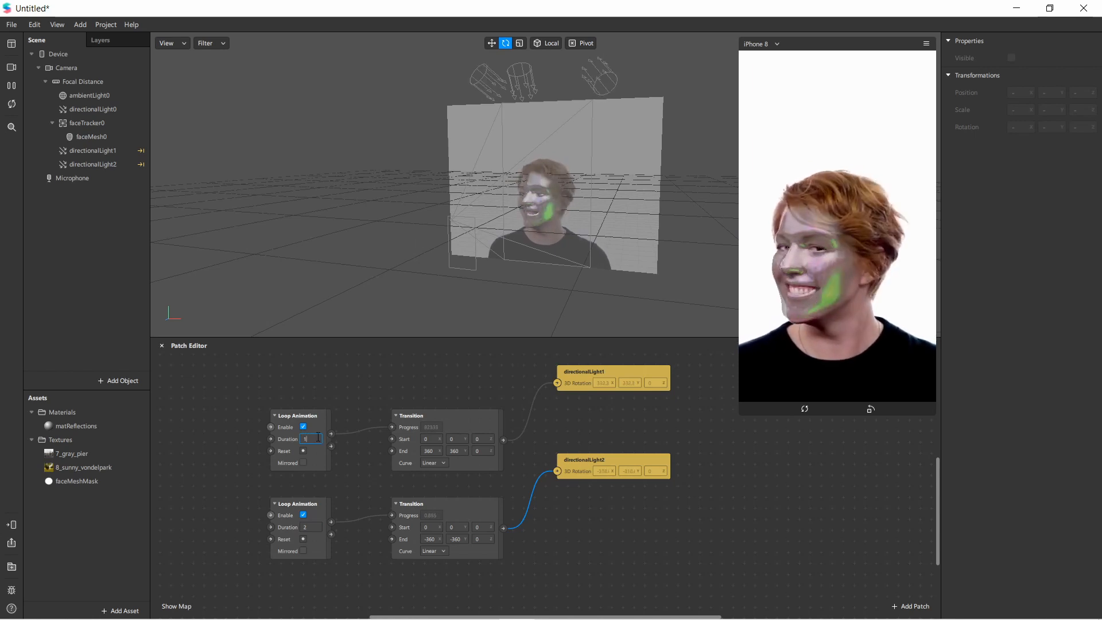
key(Return)
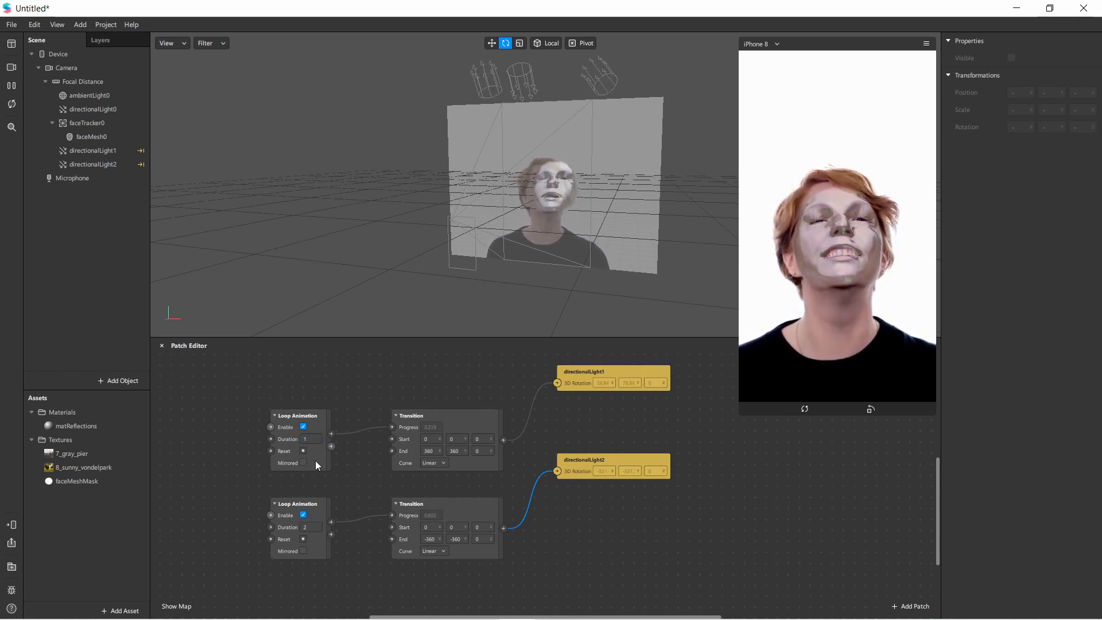
click(313, 439)
text(3)
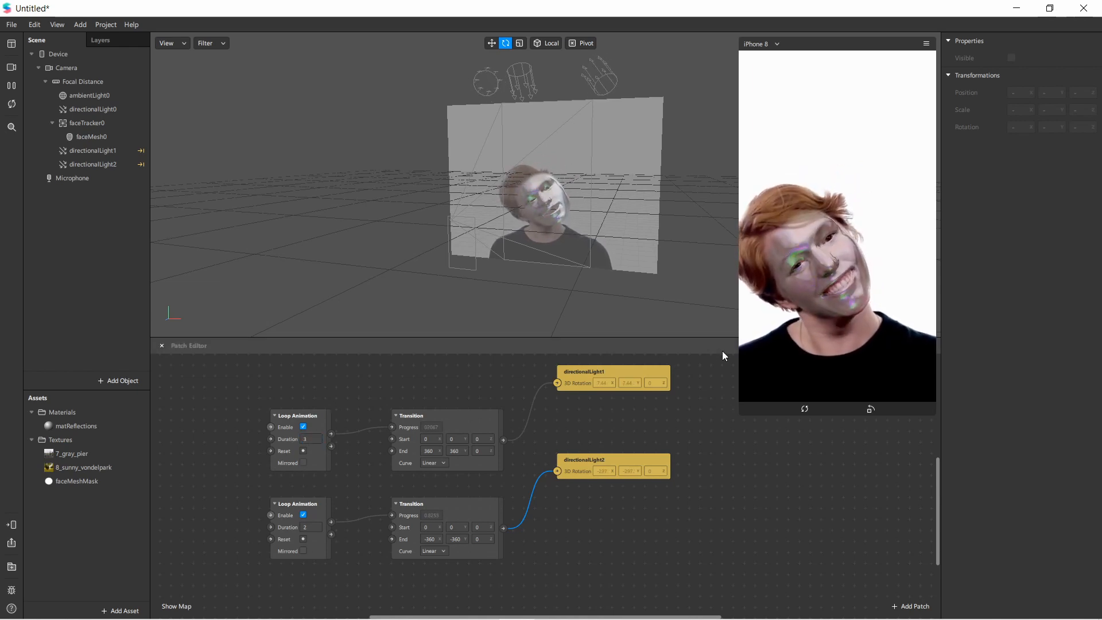
Step: Enlarge the device preview and inspect the colored reflections moving across the face mask up close
drag(738, 379, 666, 505)
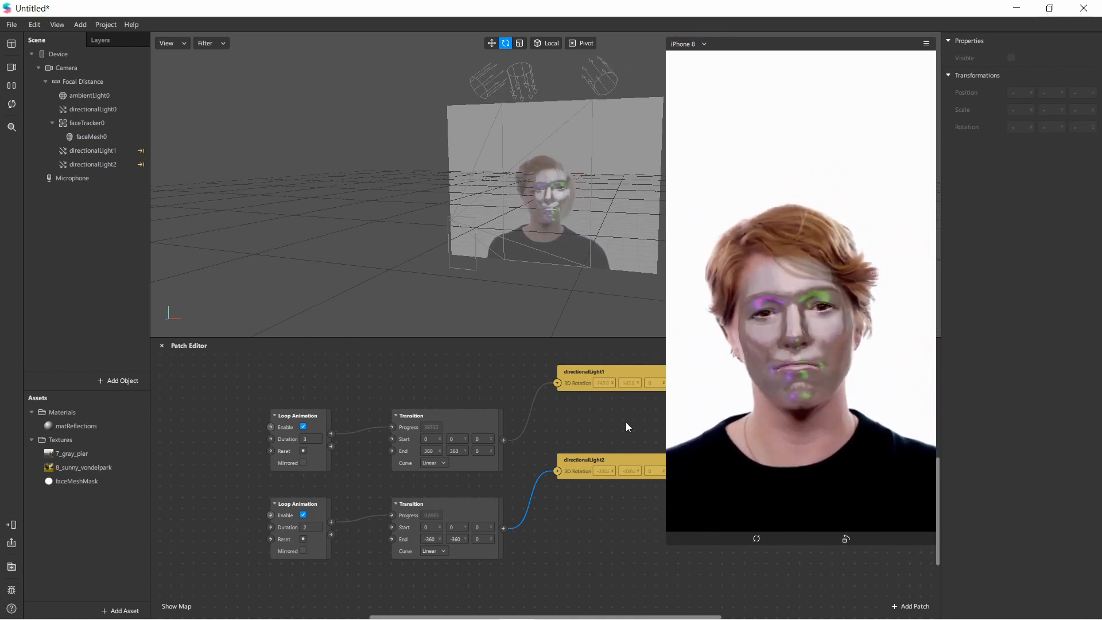
scroll(485, 209, up, 5)
scroll(484, 210, up, 2)
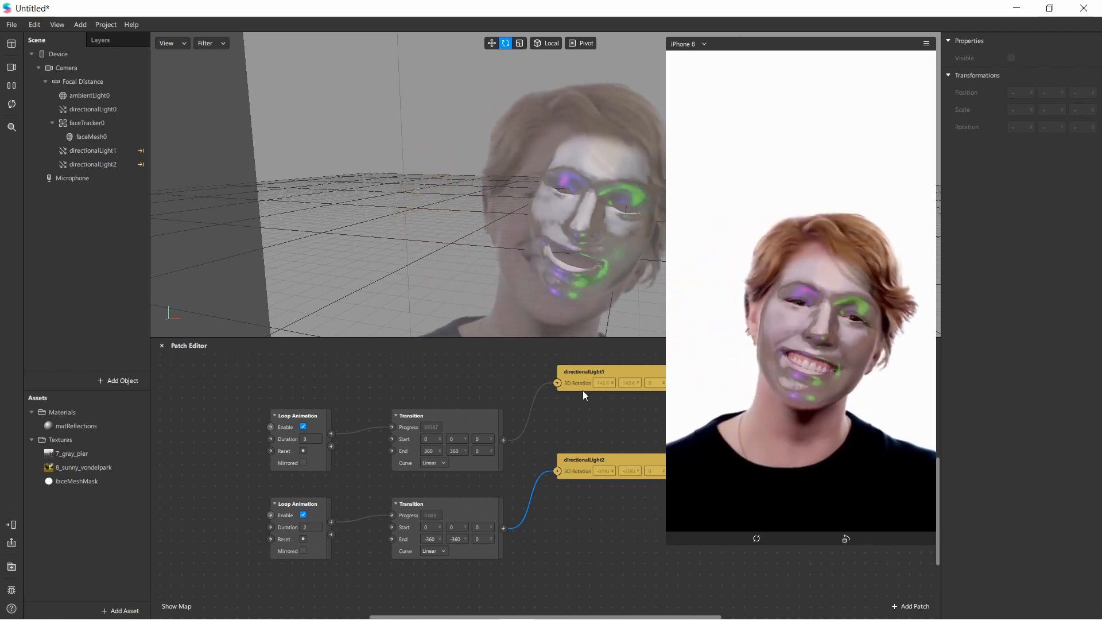
scroll(581, 394, down, 1)
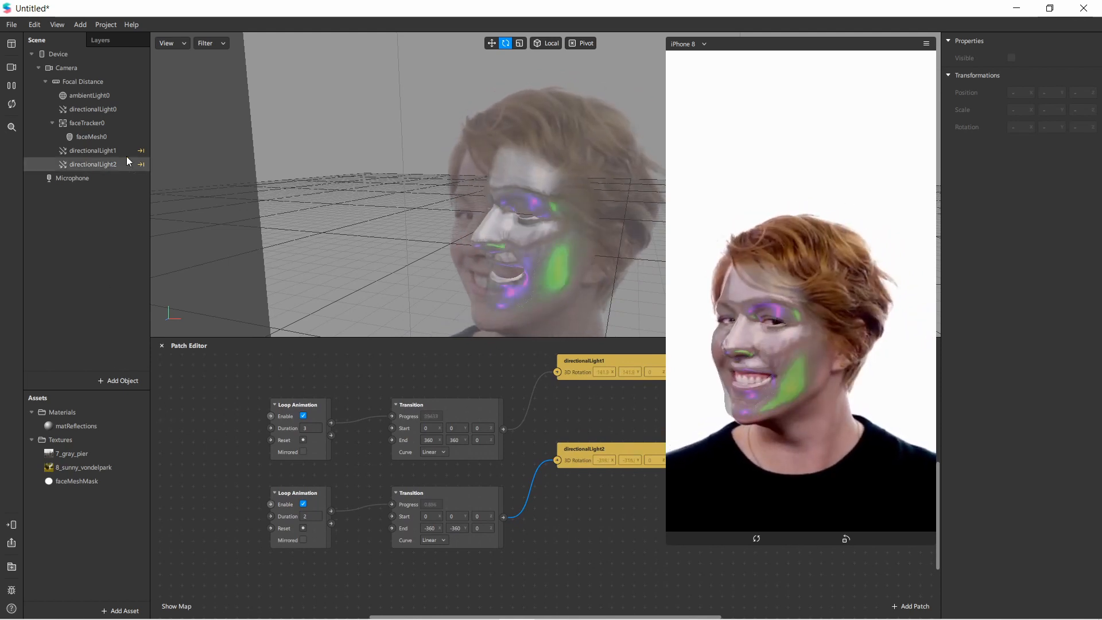
Step: Change directionalLight2's color to orange #ff7d13, comparing yellow and cyan tones on the face before settling
click(86, 154)
click(89, 164)
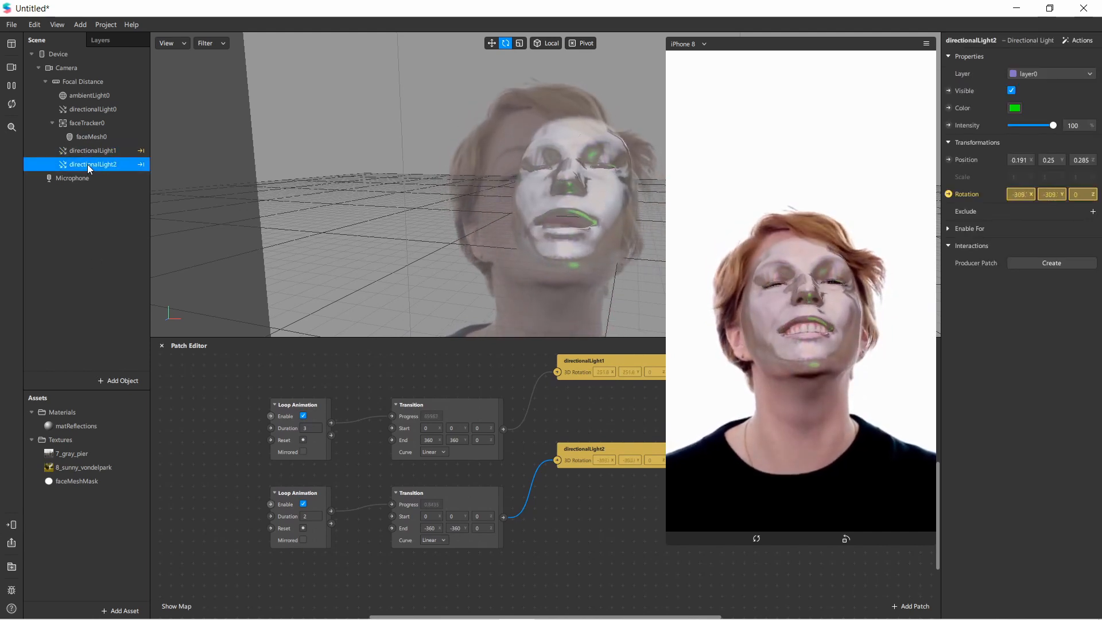
click(1014, 108)
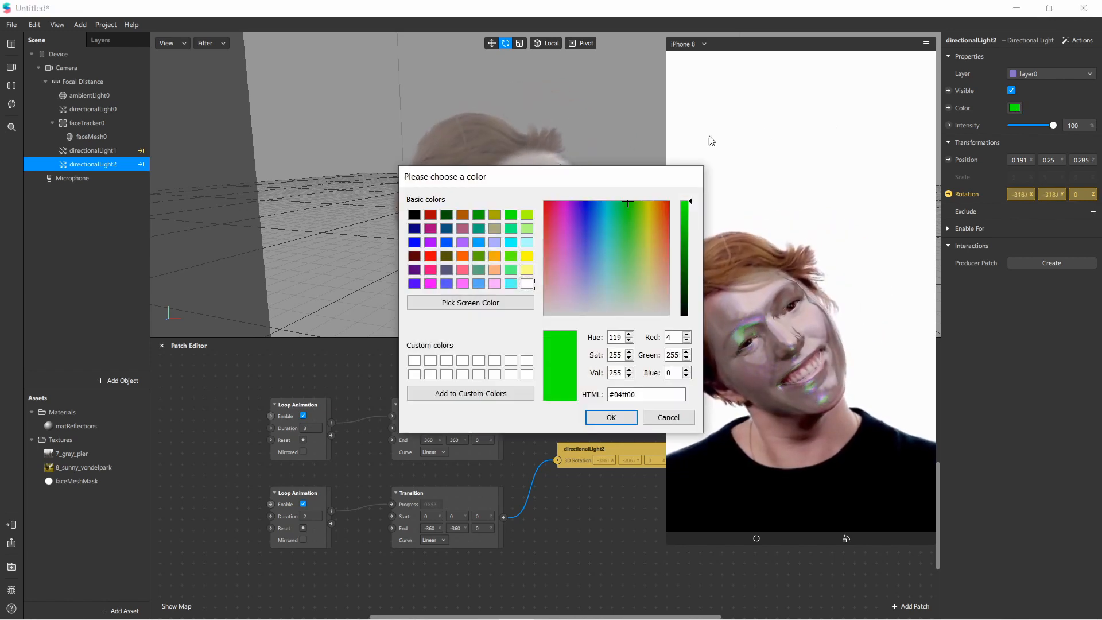
drag(614, 177, 384, 259)
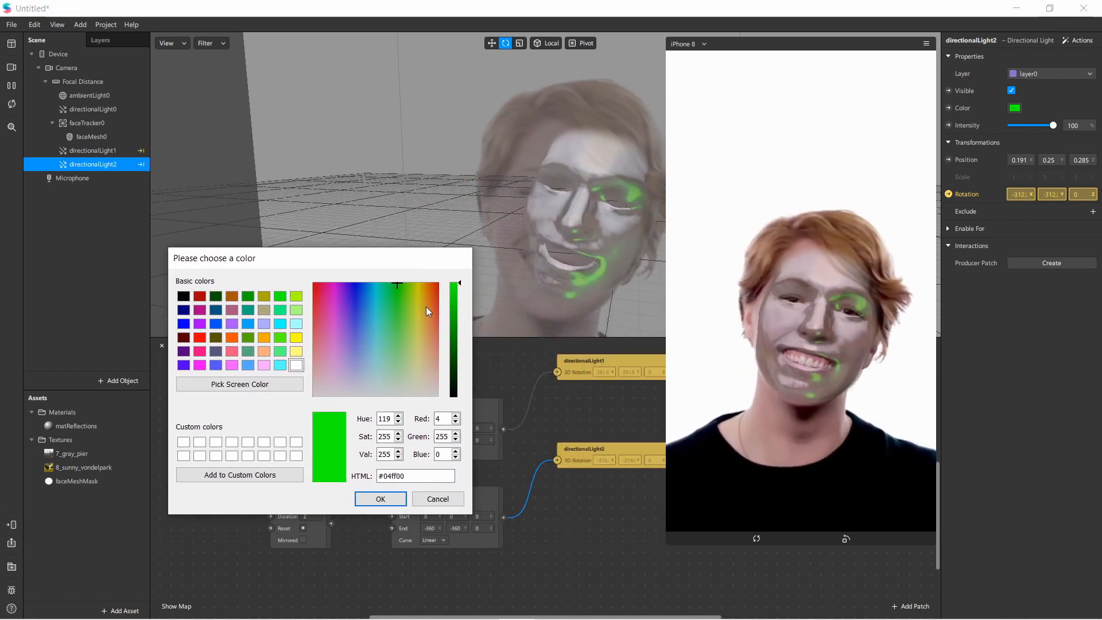
mouse_move(416, 308)
mouse_down()
mouse_move(441, 289)
mouse_move(351, 287)
mouse_move(346, 321)
mouse_move(422, 319)
mouse_up()
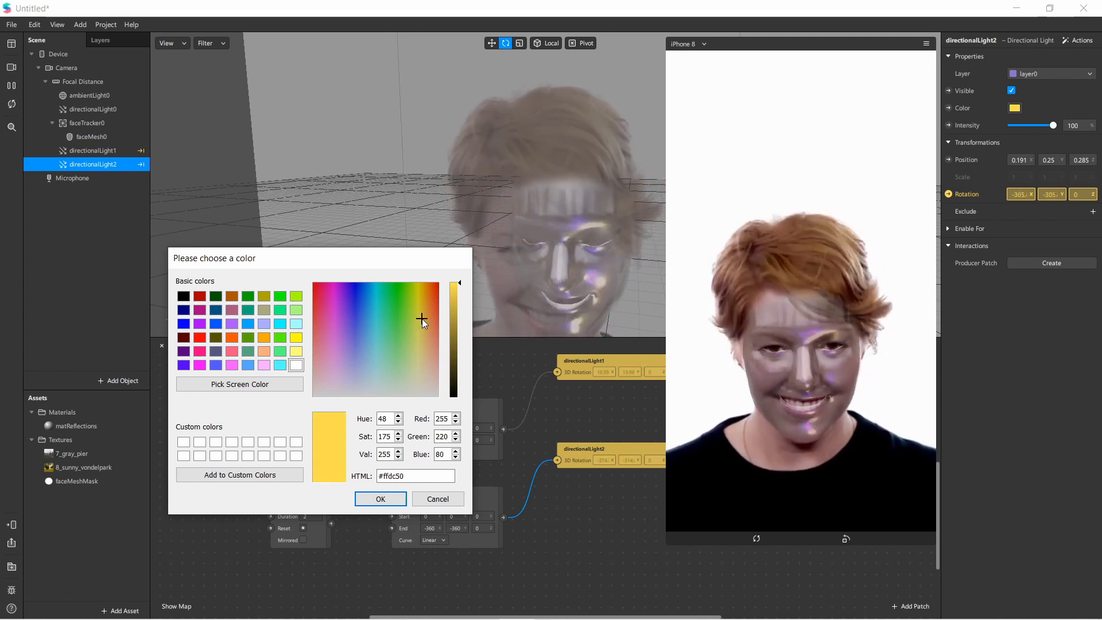
drag(422, 318, 374, 301)
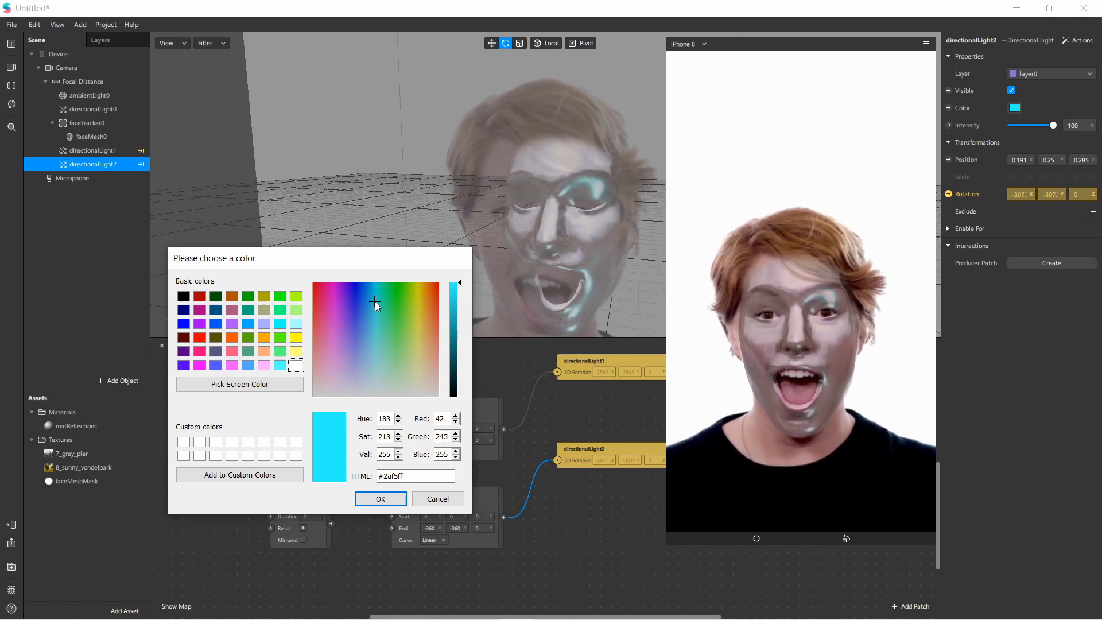
drag(374, 301, 429, 291)
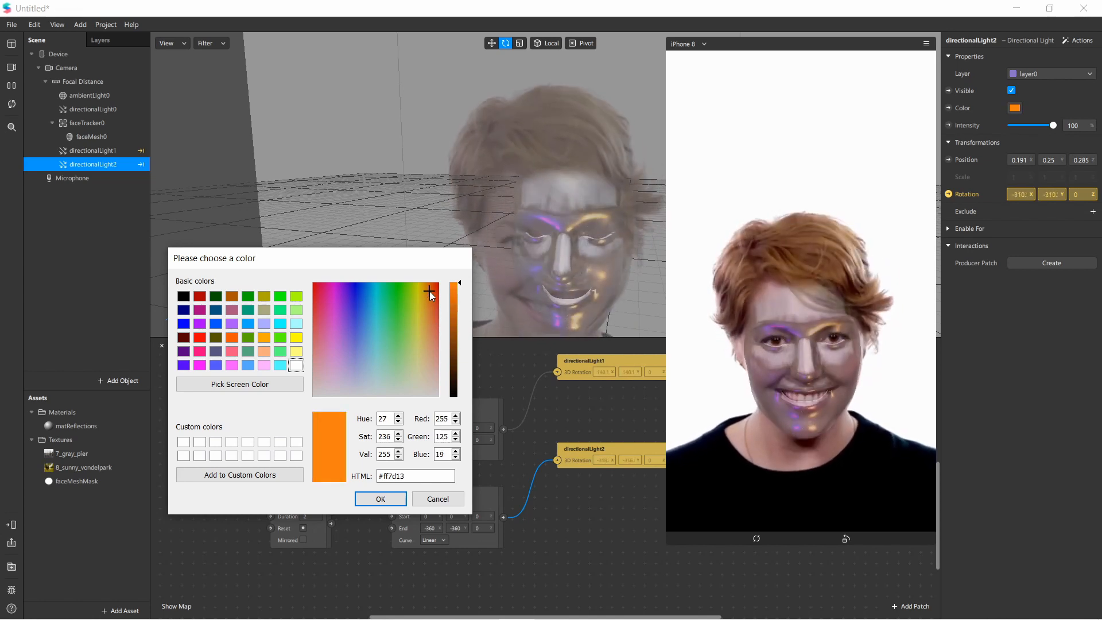
click(371, 499)
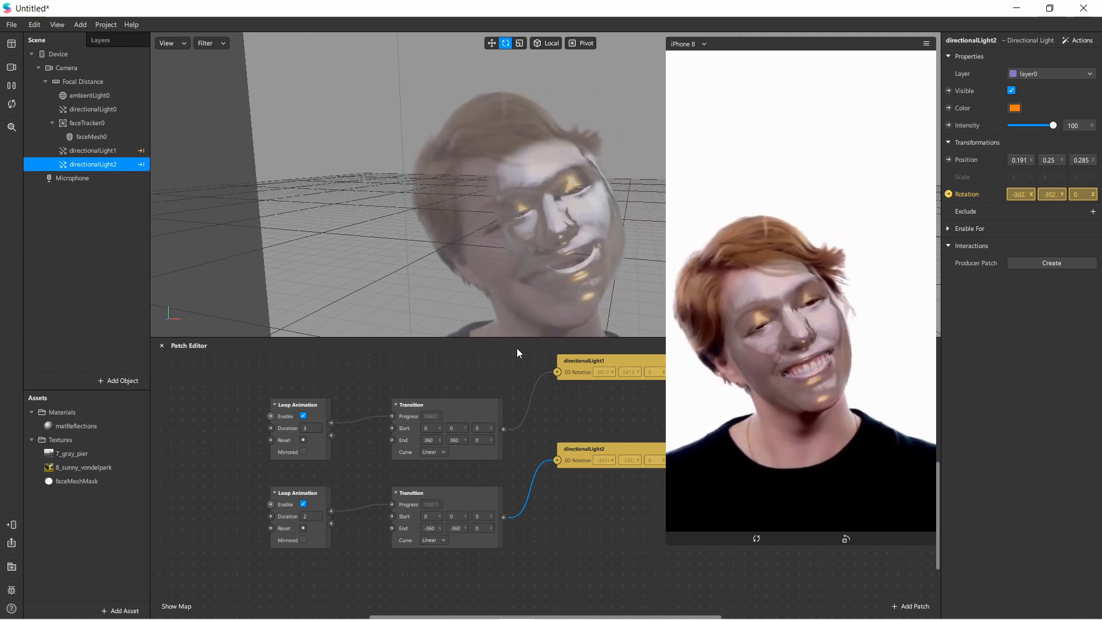
Step: Set the matReflections material's Roughness to 33 and its Opacity to 33, checking the look at full opacity along the way
scroll(502, 130, down, 5)
scroll(505, 123, down, 5)
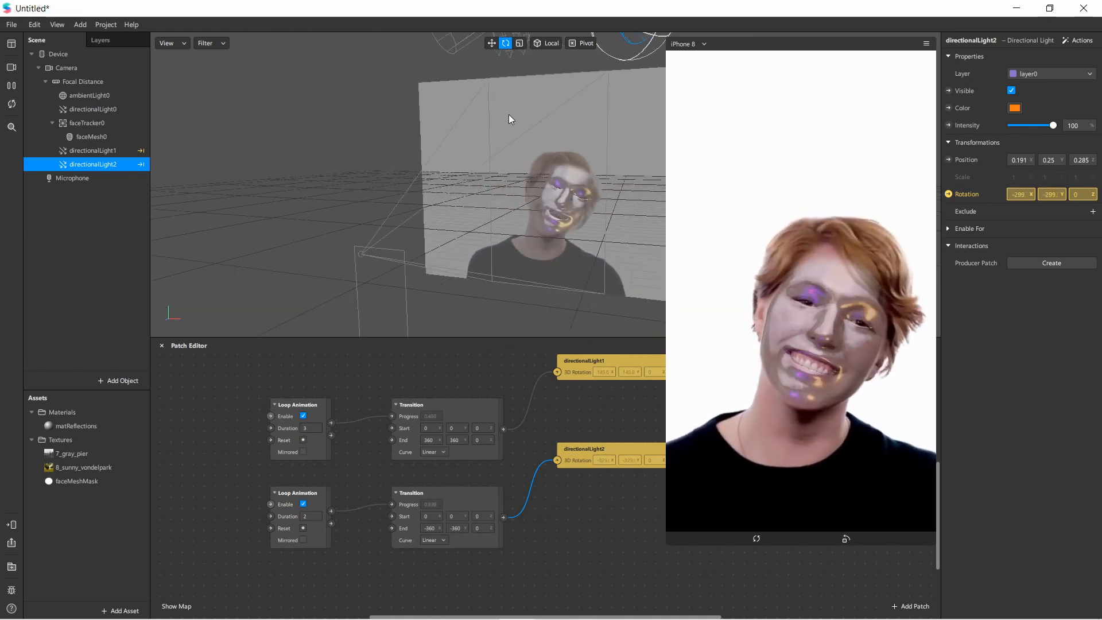
scroll(533, 78, up, 2)
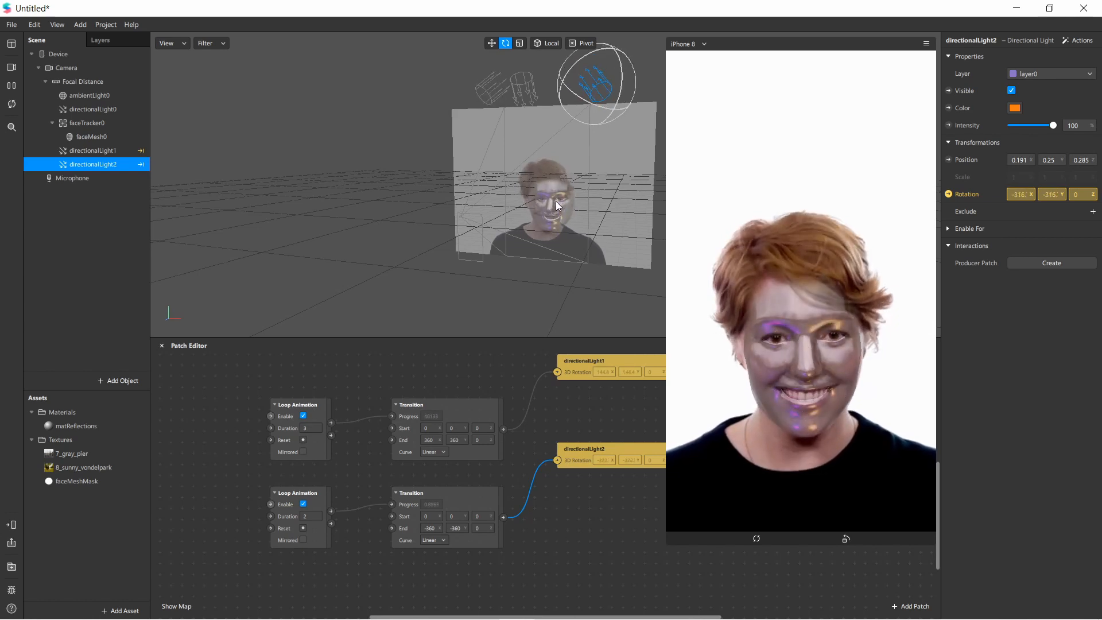
scroll(478, 366, up, 1)
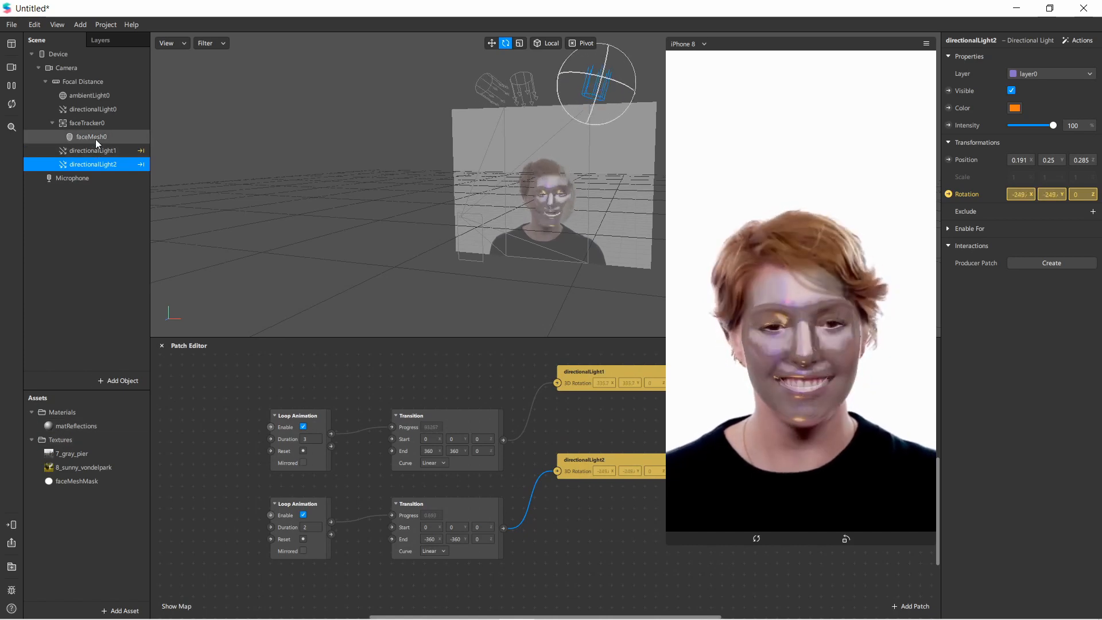
click(84, 424)
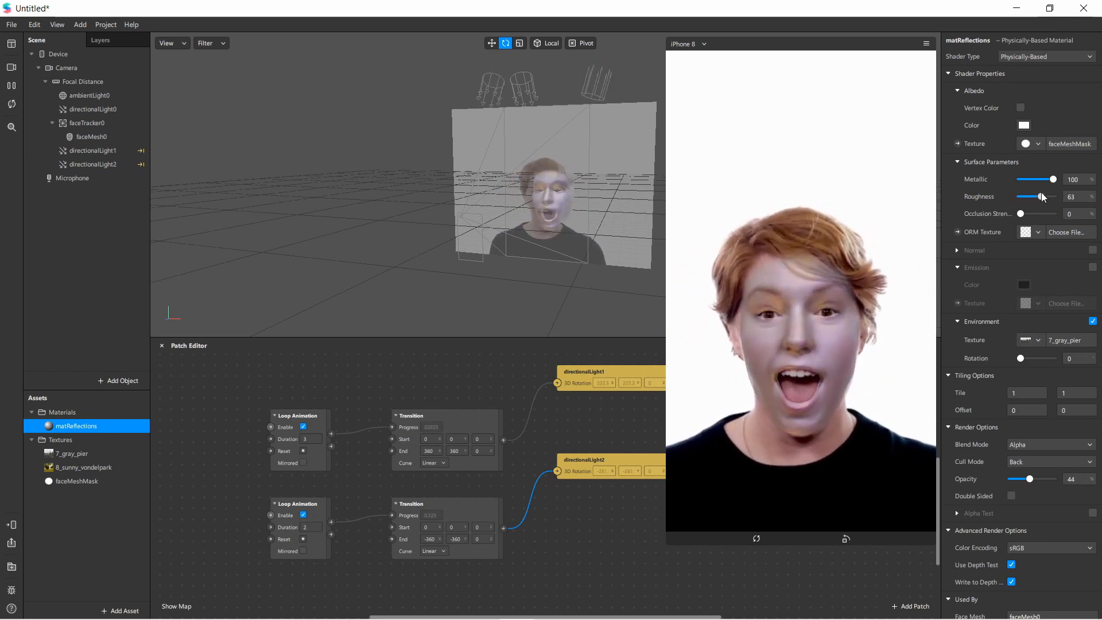
drag(1041, 194, 1040, 195)
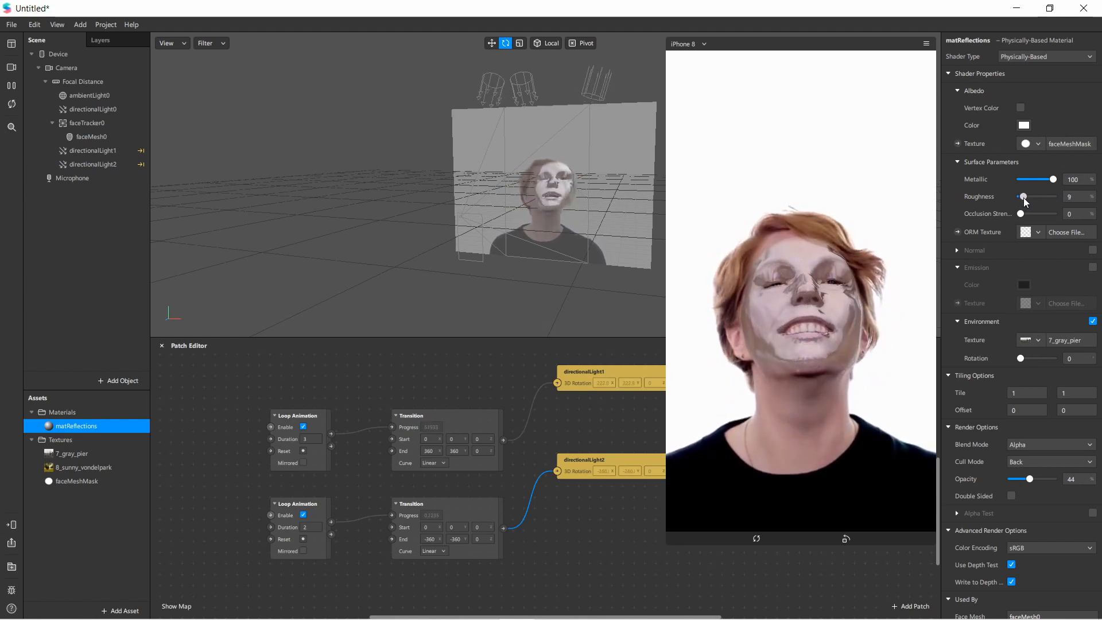
drag(1024, 198, 1027, 197)
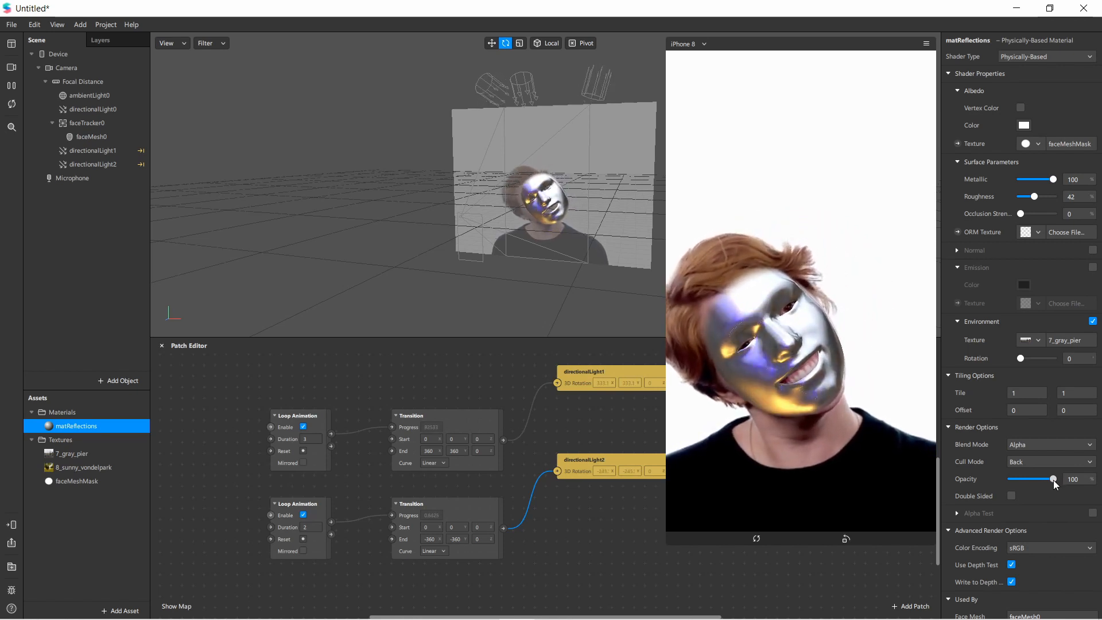
drag(1053, 479, 1027, 483)
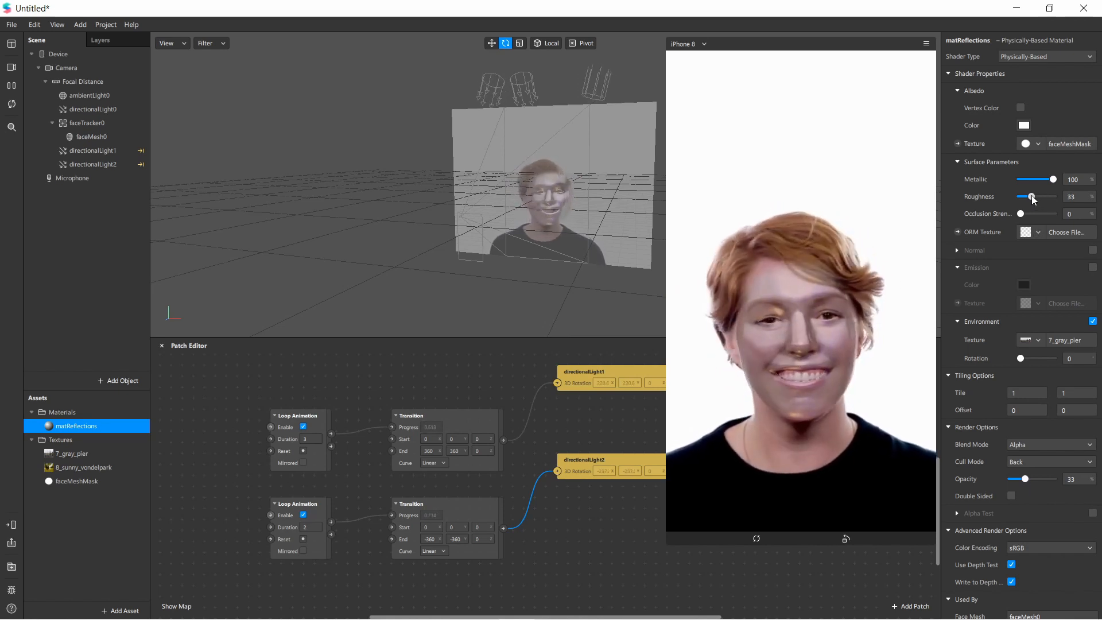
scroll(553, 180, up, 6)
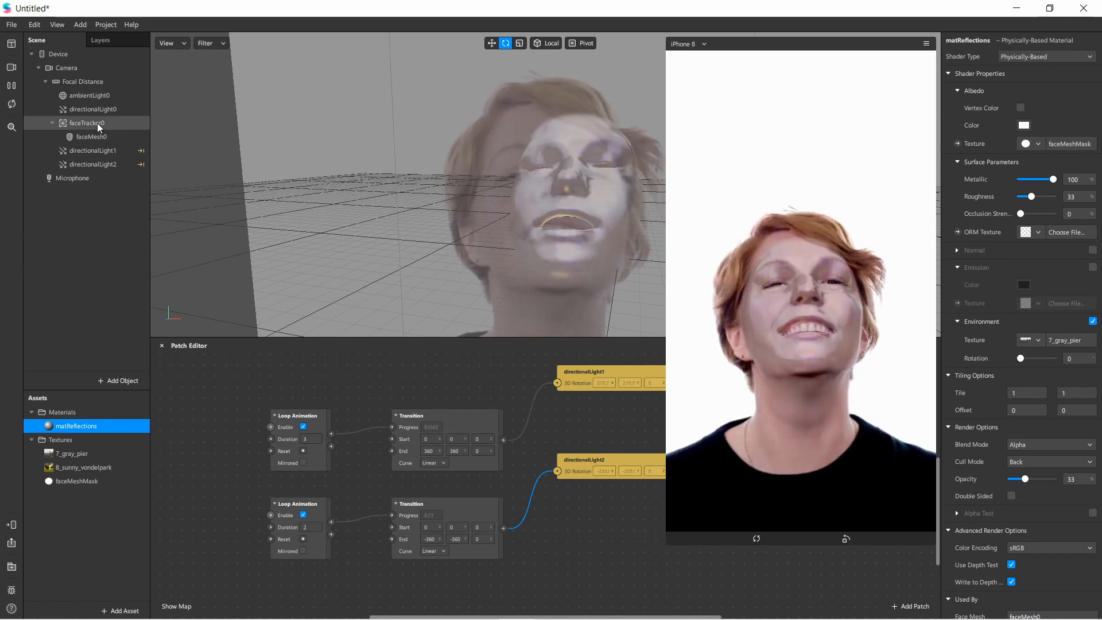
Step: Add another Directional Light to the scene and place its 3D Rotation patch below the directionalLight2 patch
click(112, 383)
text(directional)
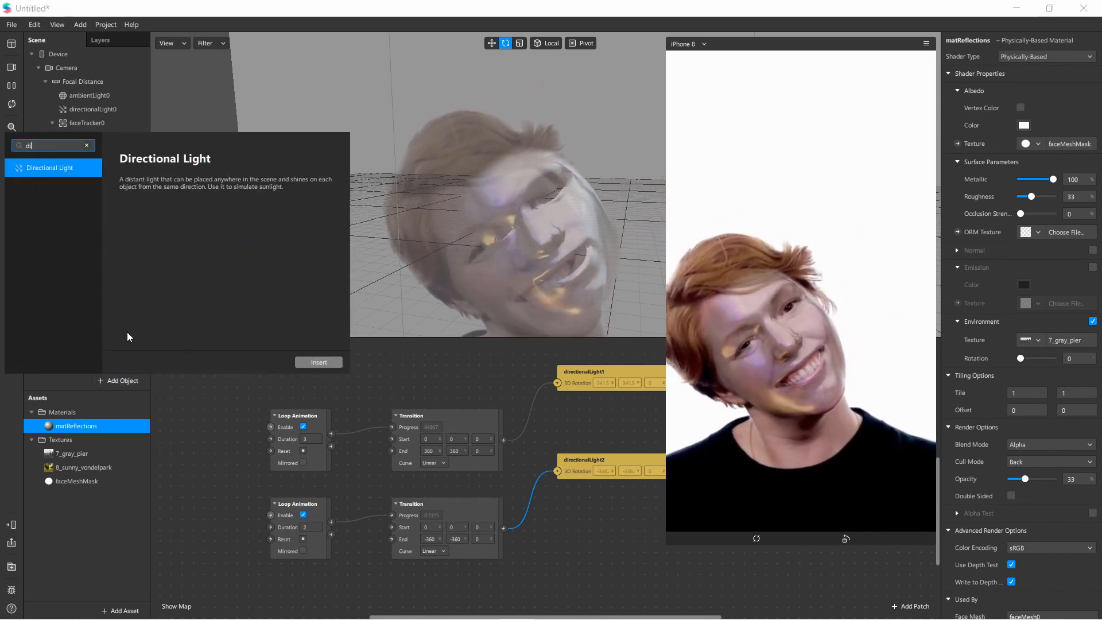
click(69, 168)
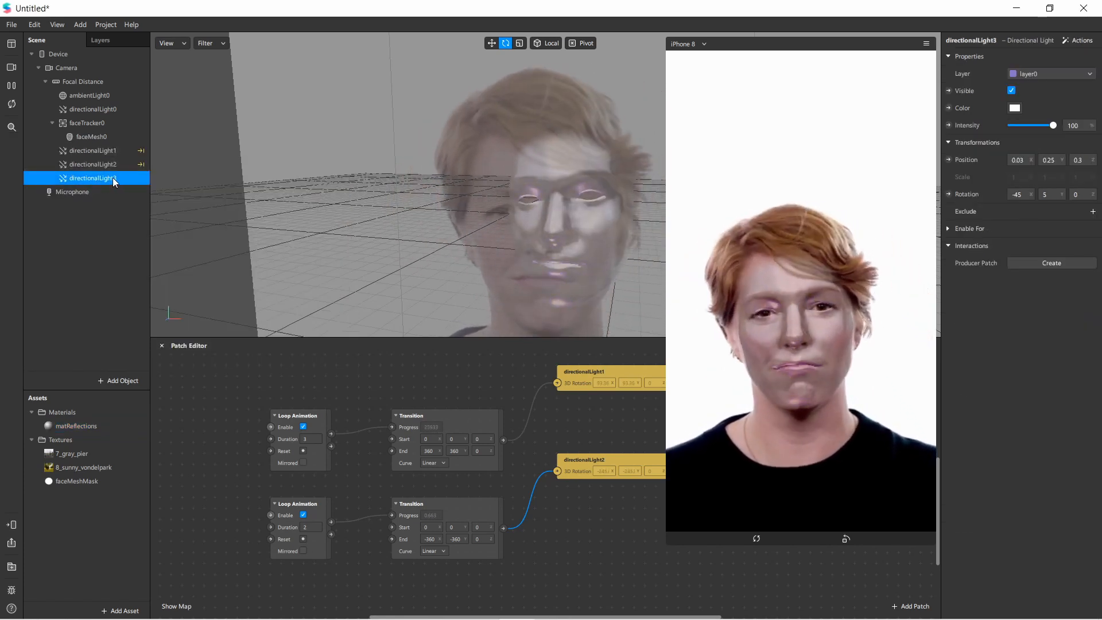
click(947, 194)
drag(601, 518, 607, 570)
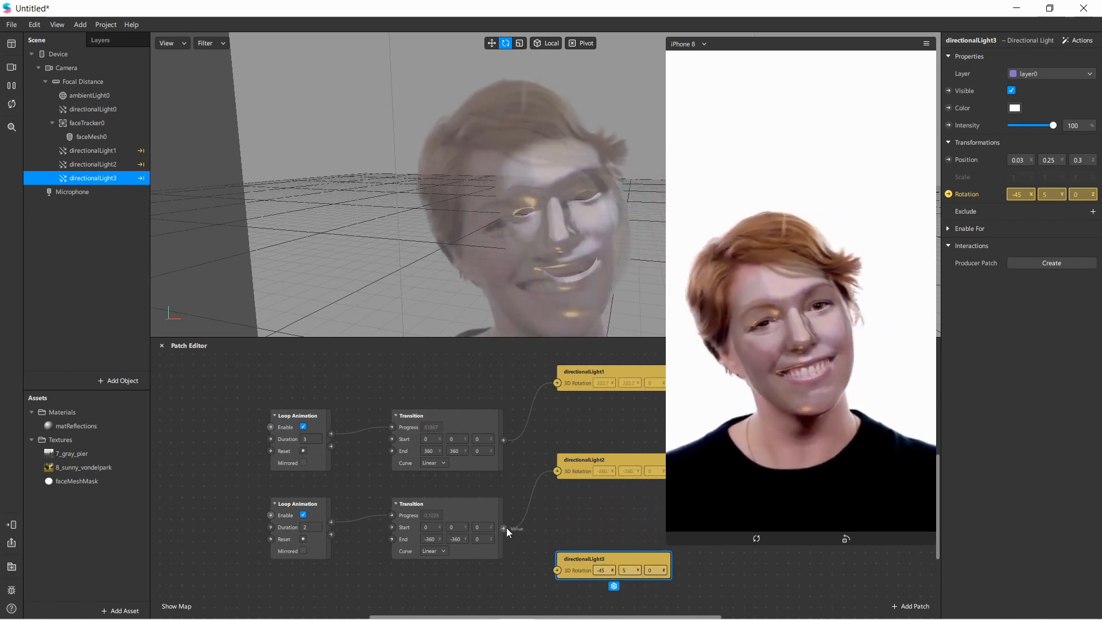
scroll(535, 536, up, 1)
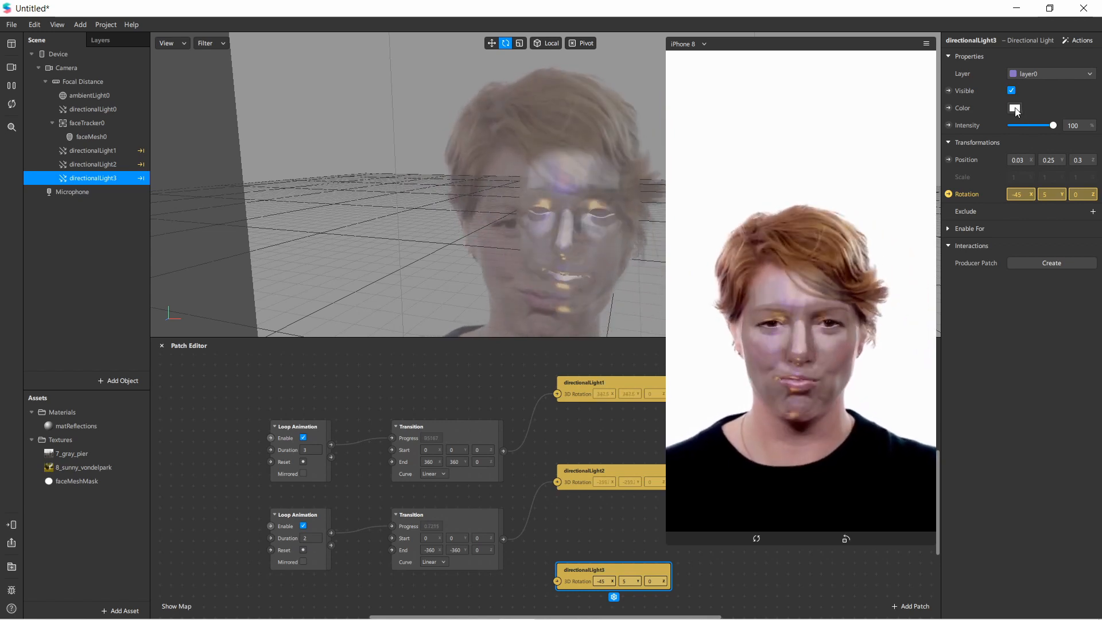
Step: Set directionalLight3's color to blue #00a6ff
click(1014, 109)
click(573, 203)
drag(575, 202, 598, 187)
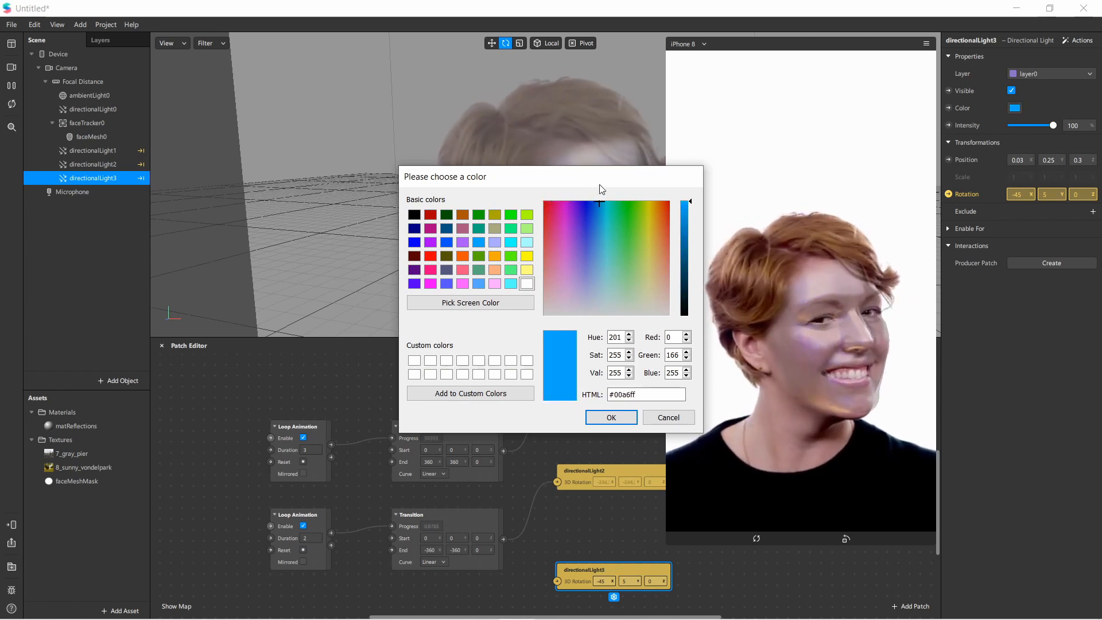
click(612, 418)
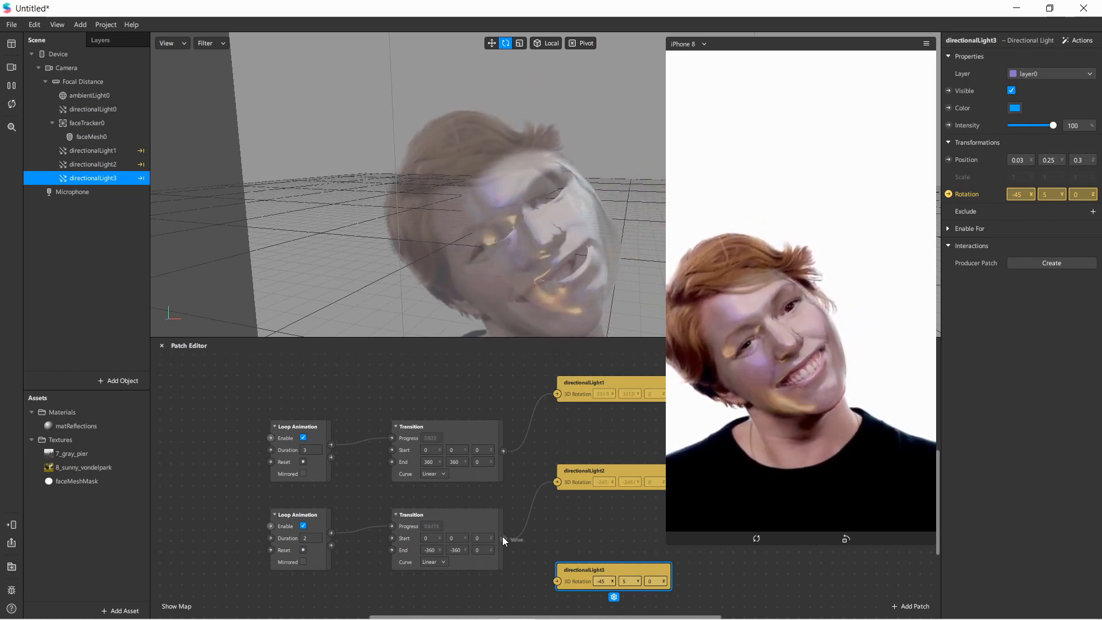
Step: Connect the lower Transition's Value output to directionalLight3's 3D Rotation input and set that light's color to green #00ff15
drag(503, 538, 556, 580)
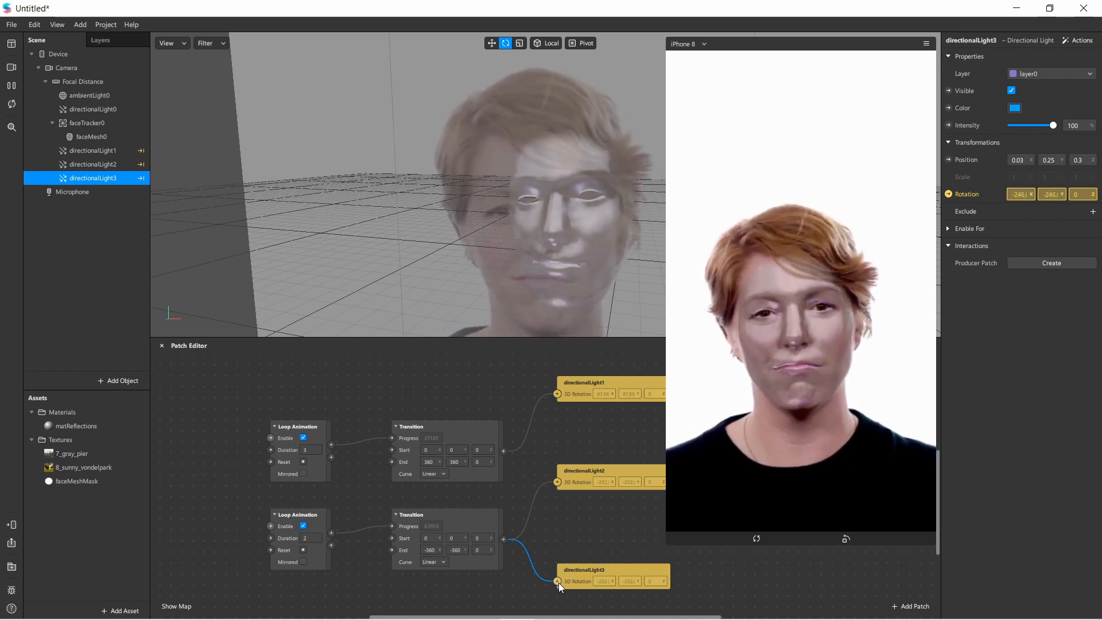
click(1015, 108)
drag(645, 202, 625, 183)
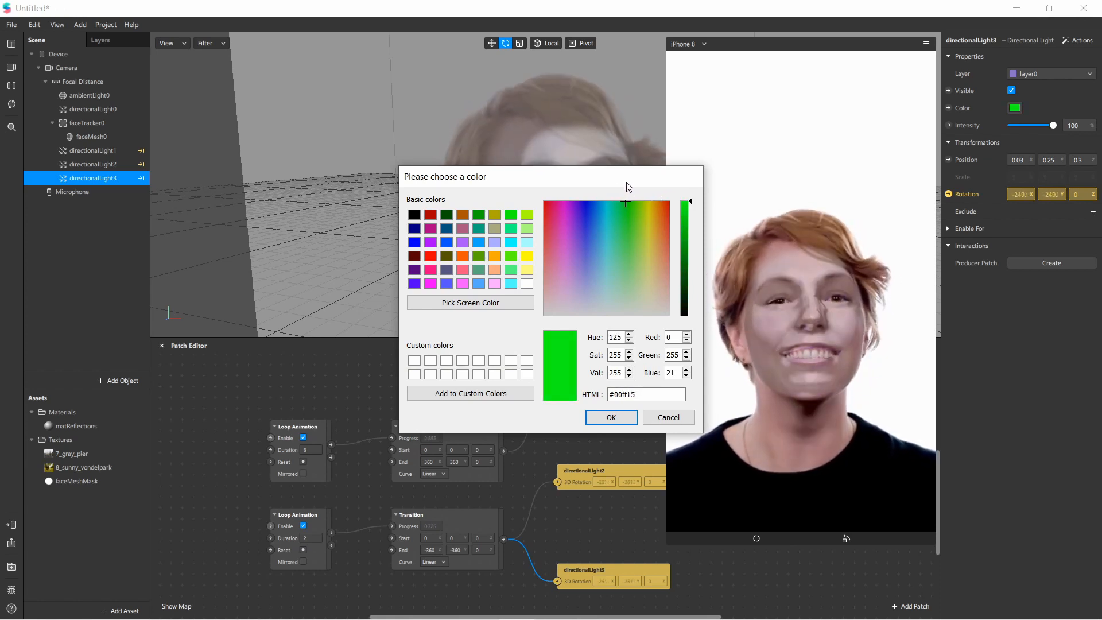
click(602, 416)
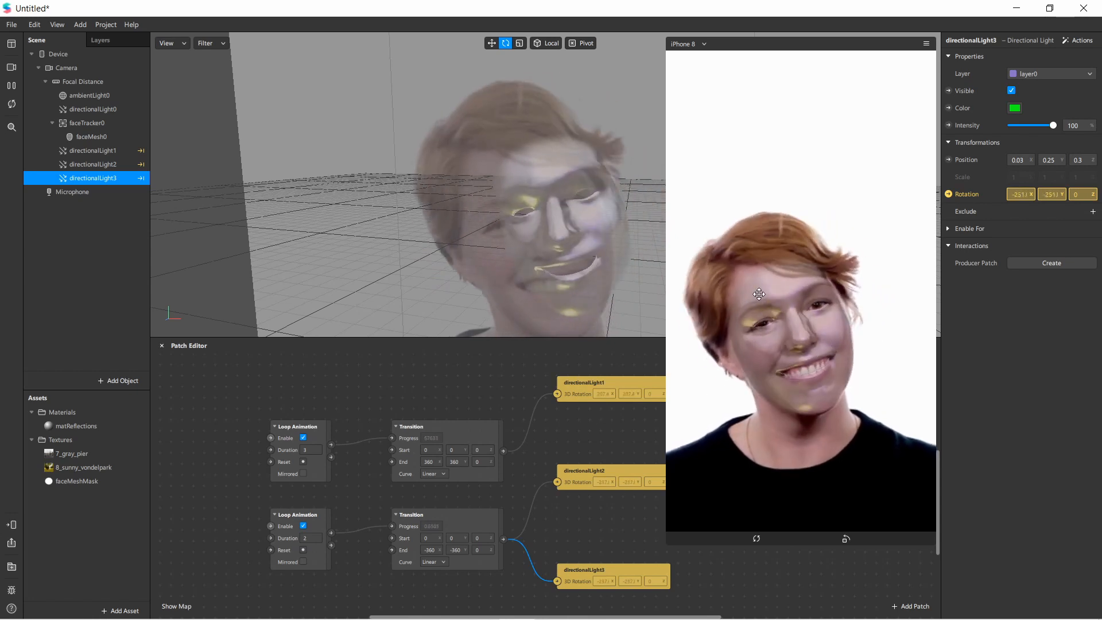
scroll(528, 418, down, 2)
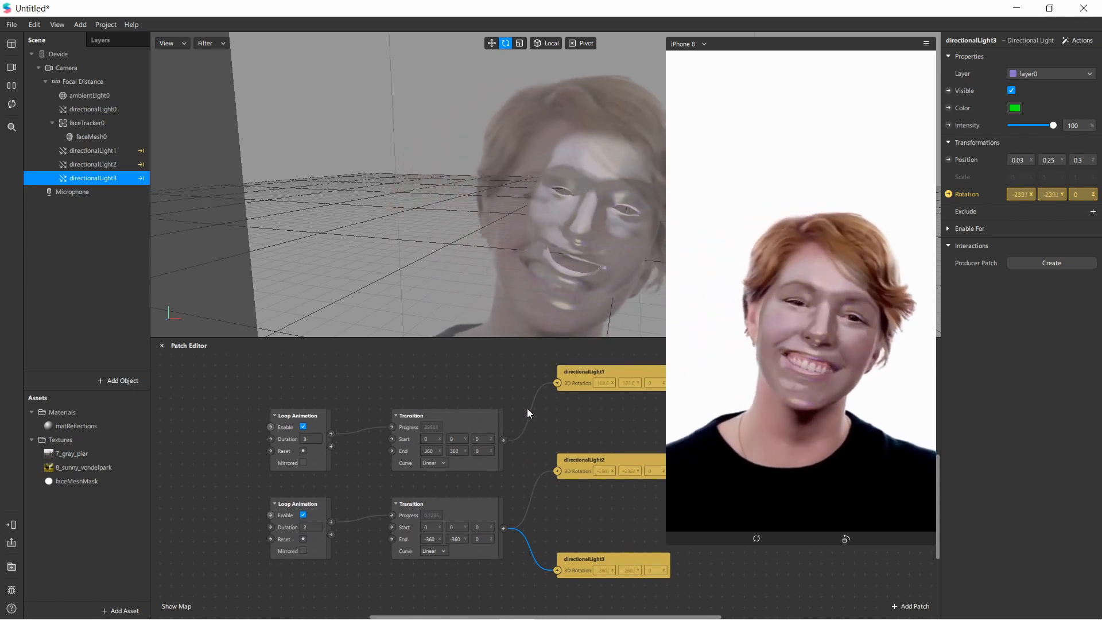
scroll(526, 160, down, 5)
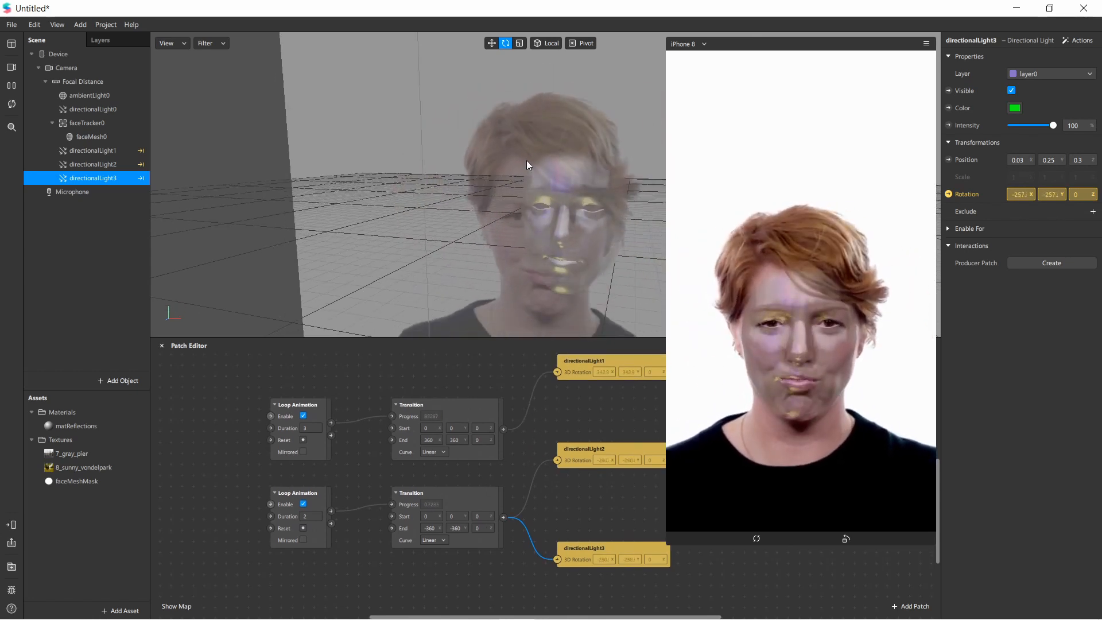
Step: Duplicate the lower Loop Animation and Transition patches together and place the copies below the originals
scroll(524, 181, down, 2)
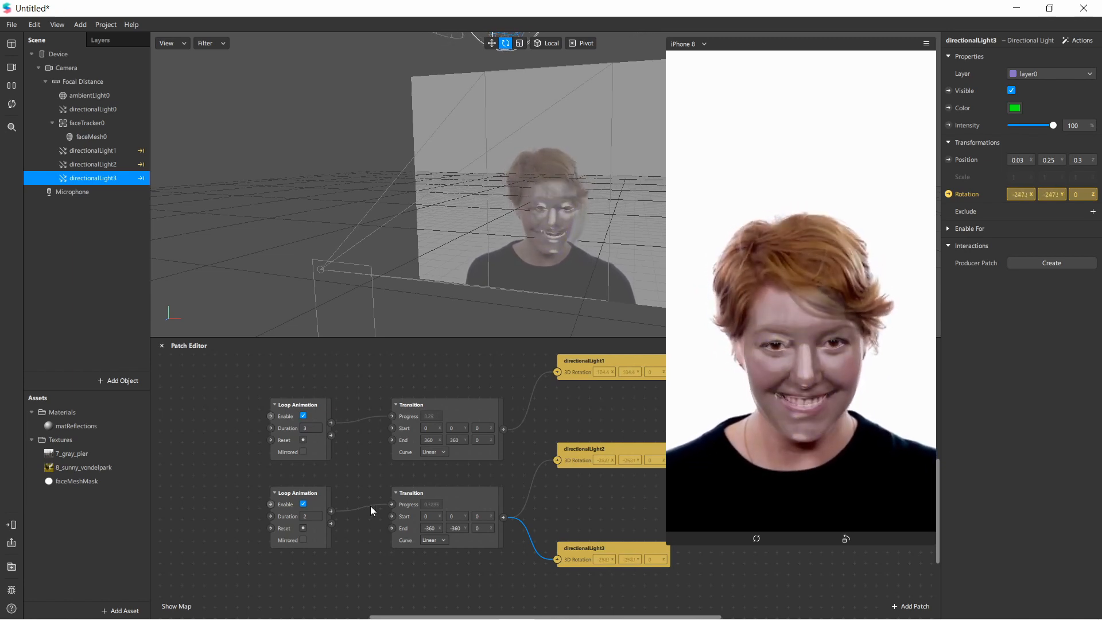
scroll(370, 505, down, 2)
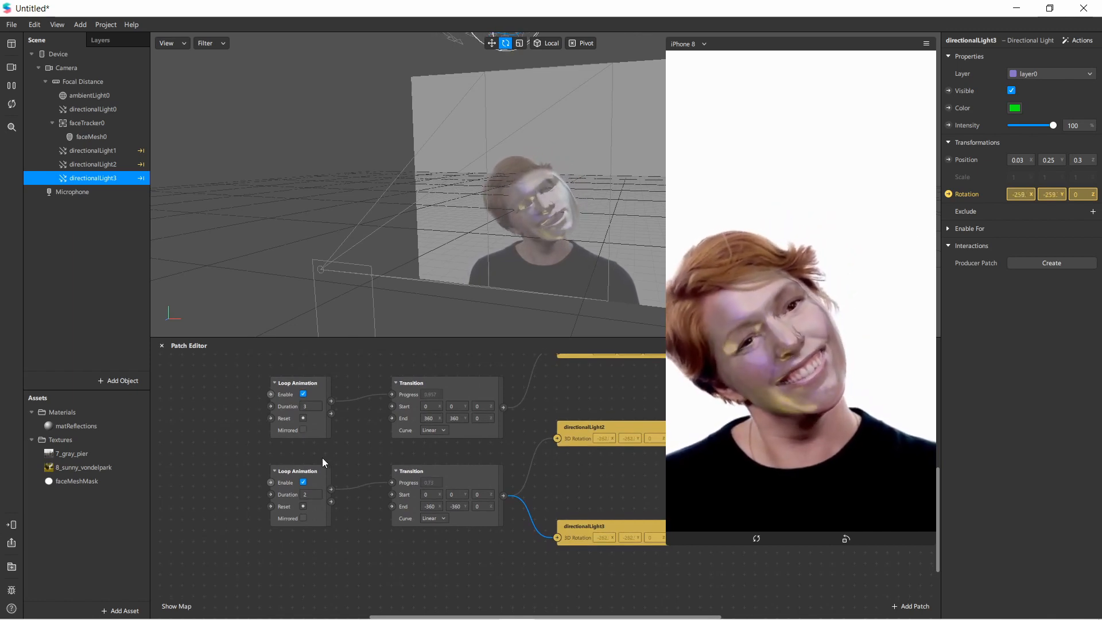
click(315, 475)
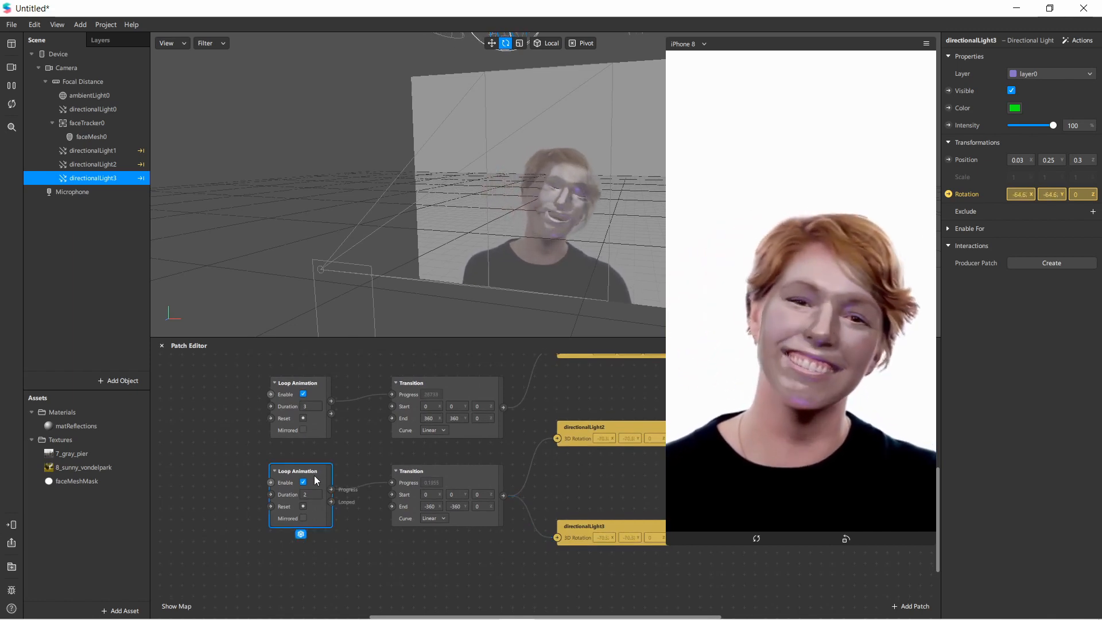
shift+click(470, 479)
key(ctrl+d)
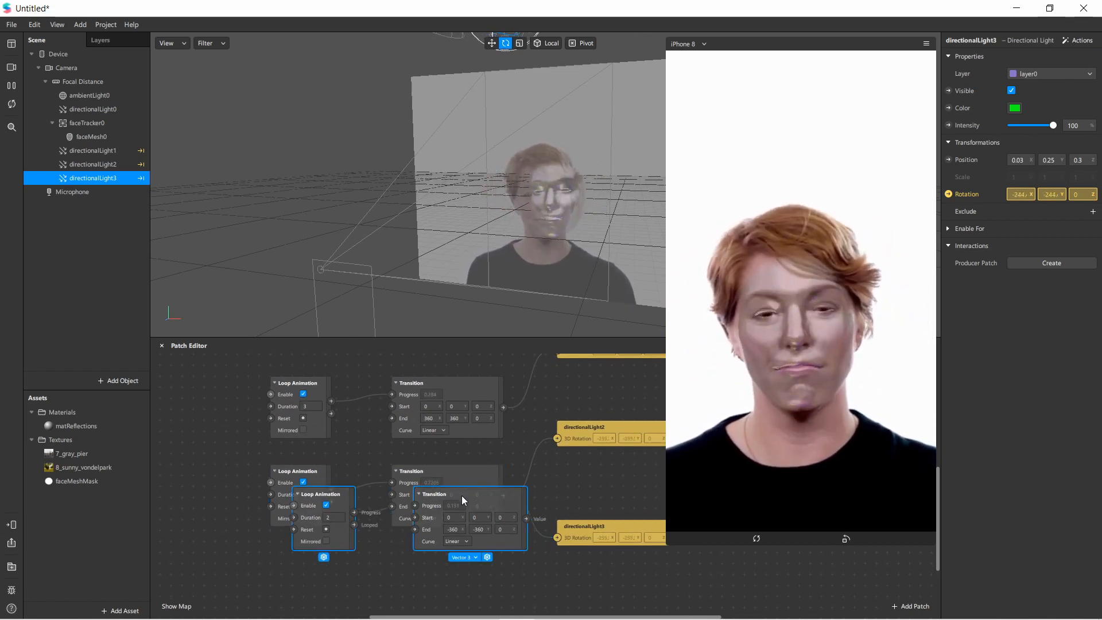
drag(461, 495, 443, 566)
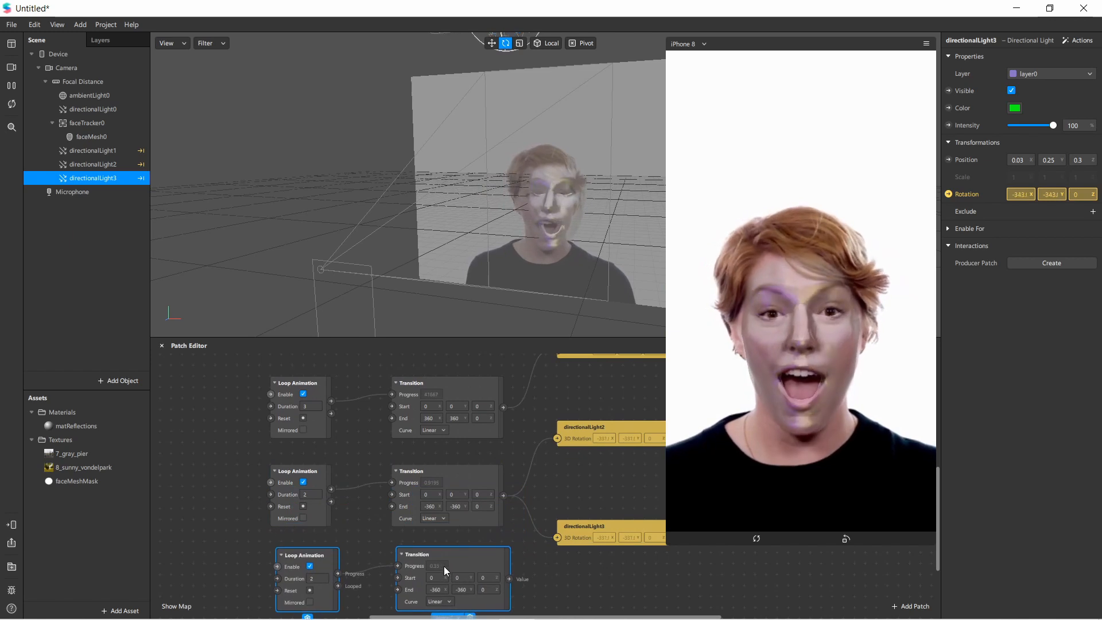
Step: Set the duplicated Loop Animation's Duration to 1 and connect the duplicated Transition's Value output to directionalLight3's 3D Rotation input
click(319, 582)
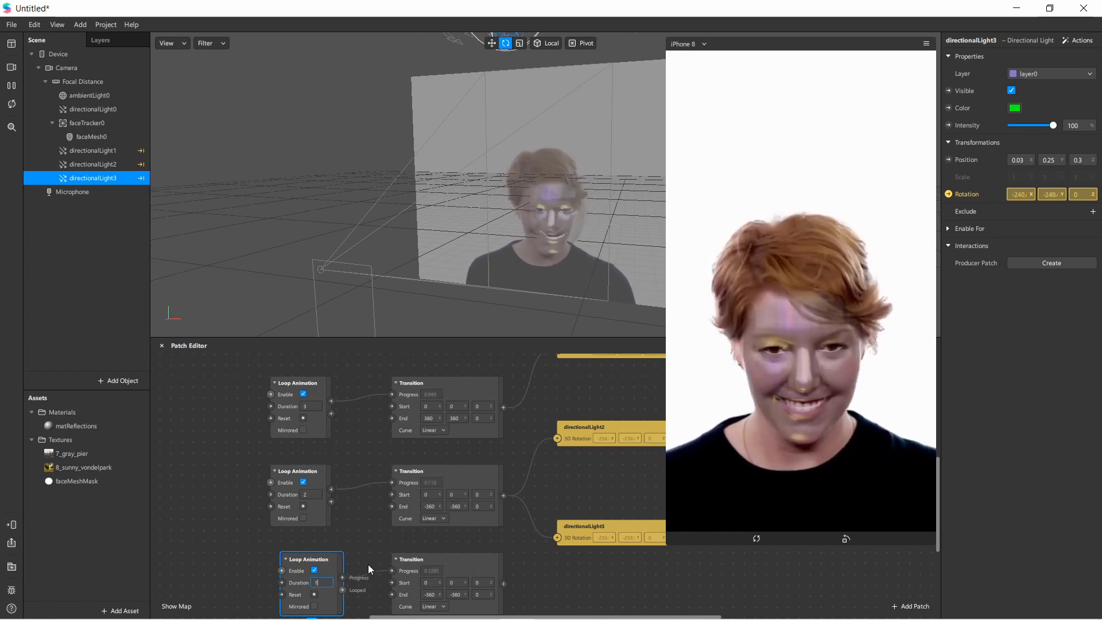
click(364, 556)
scroll(376, 551, down, 1)
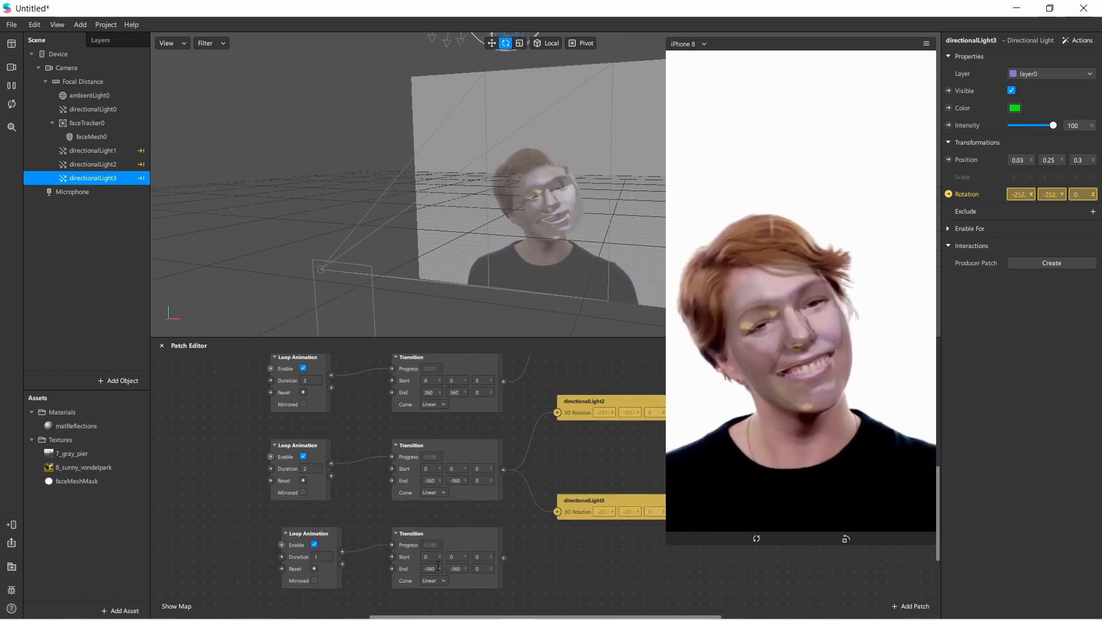
drag(502, 557, 558, 511)
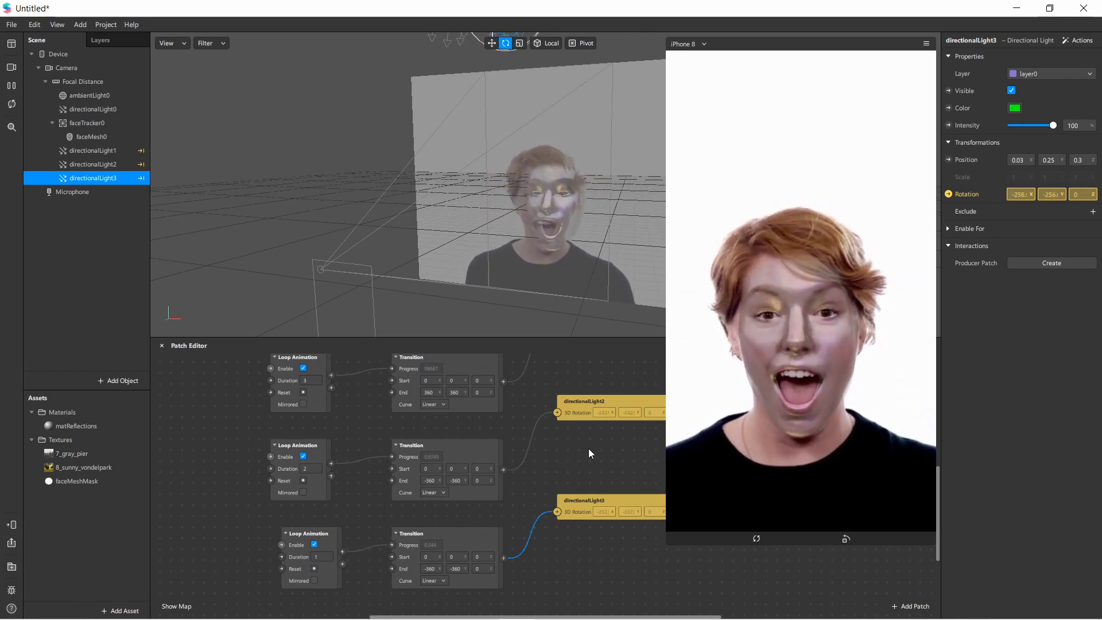
Step: Set the Duration of the bottommost Loop Animation, which drives directionalLight3, to 2.5
click(317, 556)
text(2)
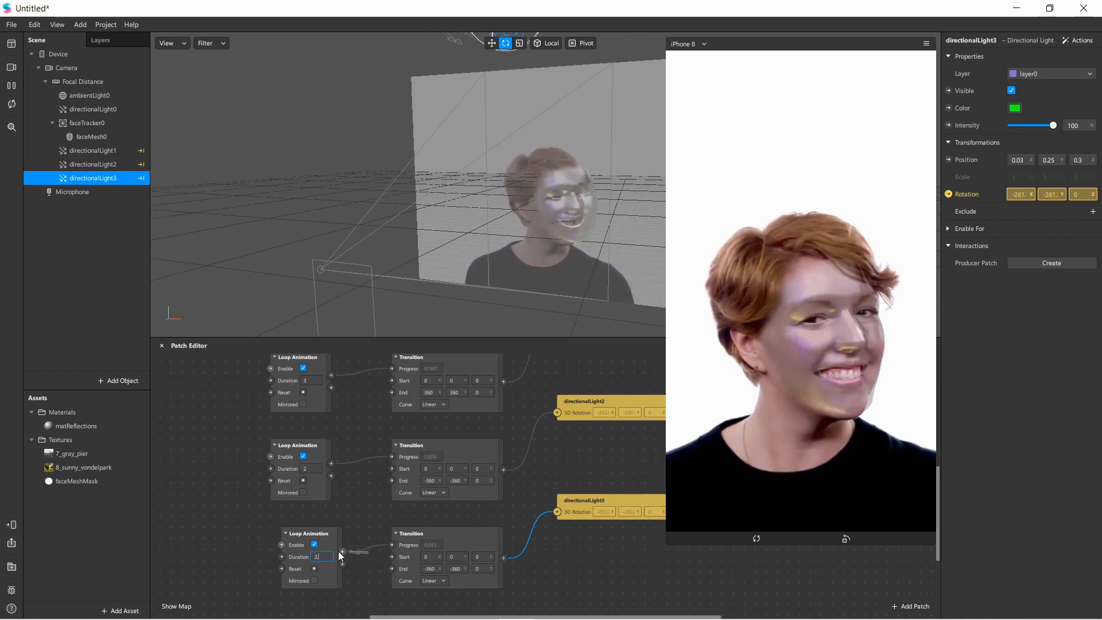
text(.5)
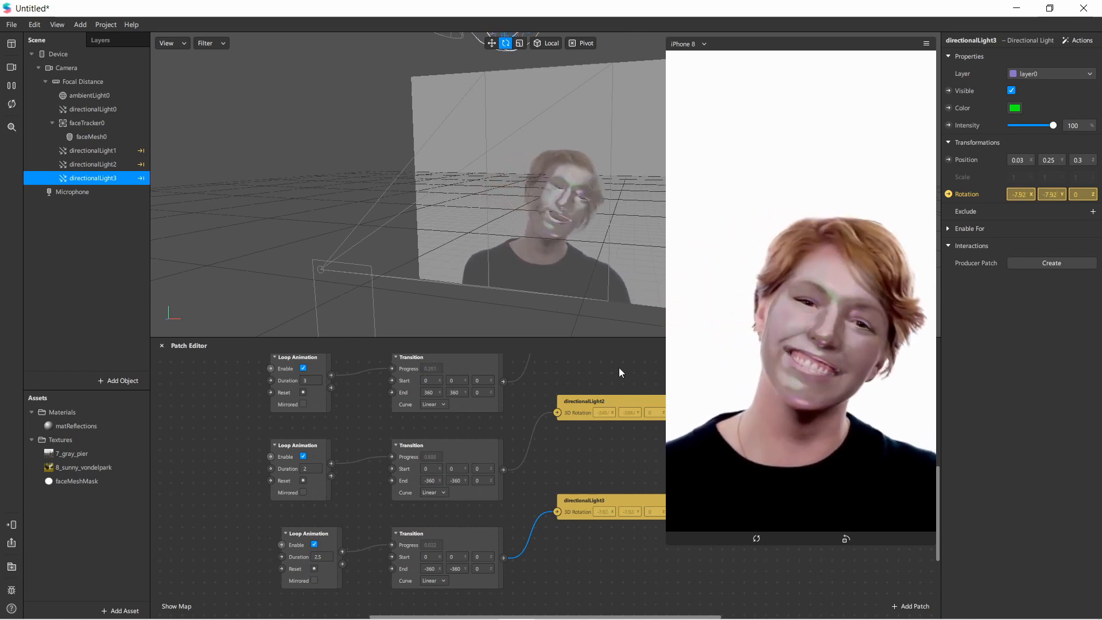
scroll(511, 404, up, 1)
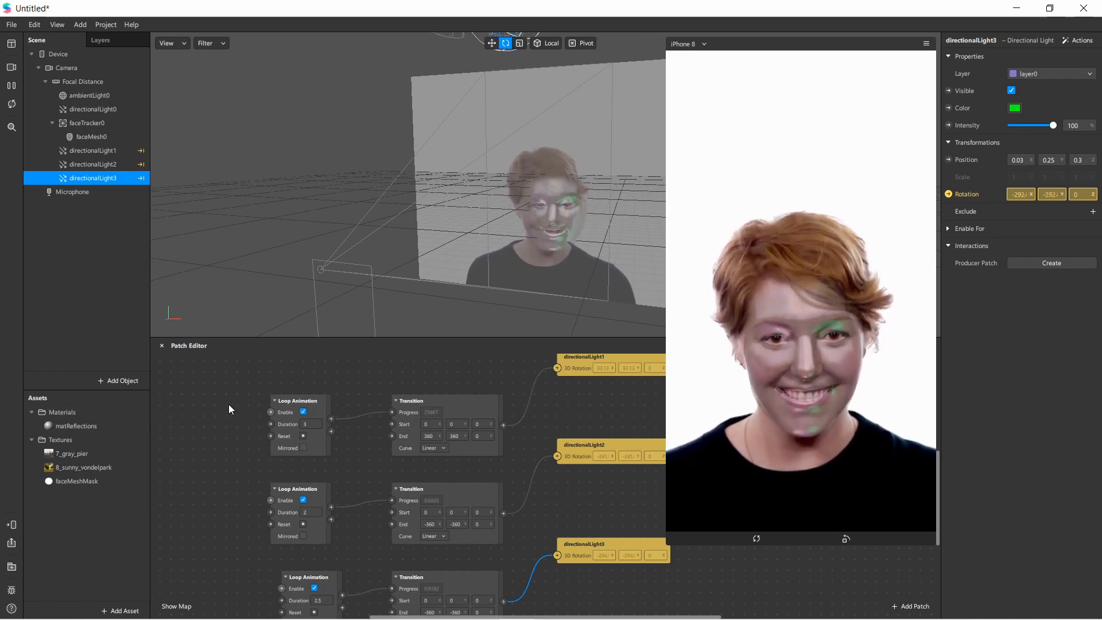
scroll(256, 405, down, 1)
scroll(256, 405, up, 3)
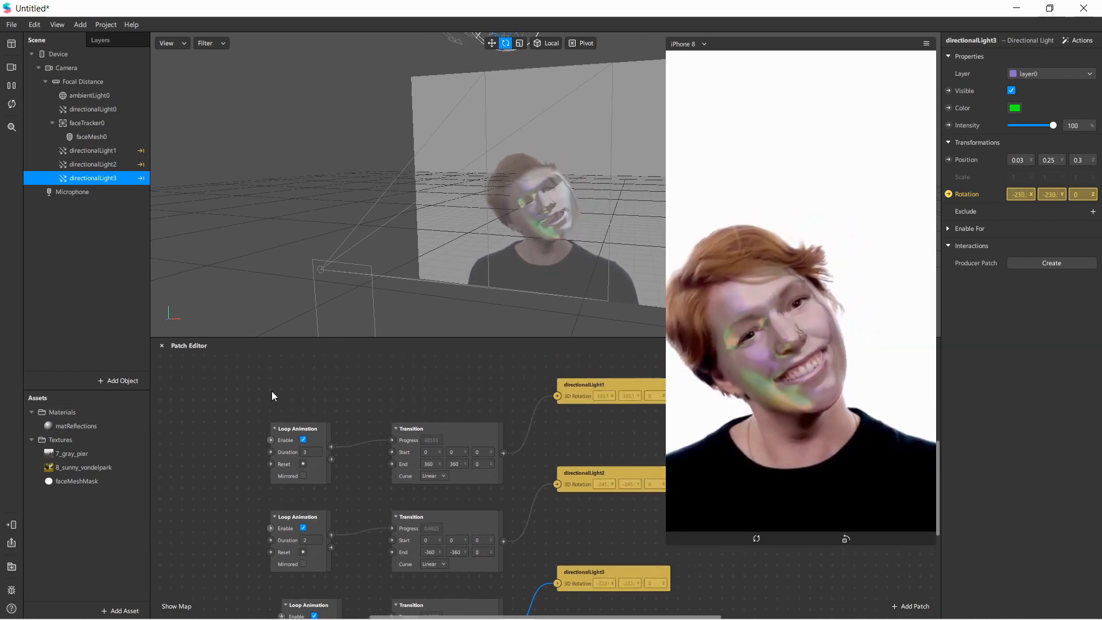